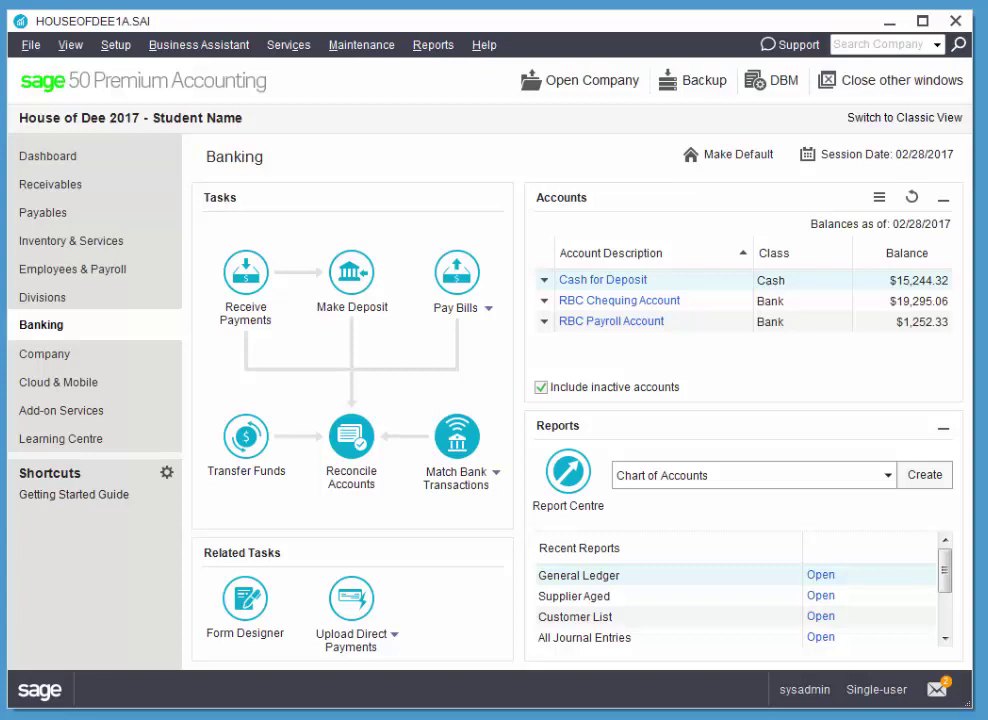
# Step: Start a new general ledger account in the chart of accounts: 1100 Credit Card Receivable, with type Group Account
pyautogui.click(74, 360)
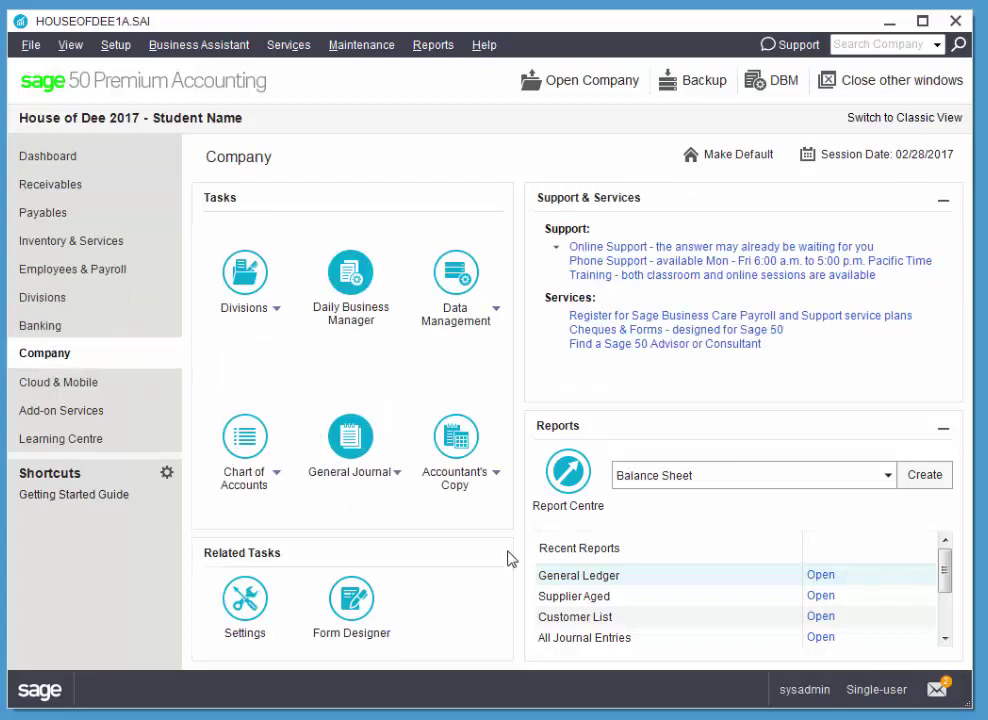
pyautogui.click(246, 437)
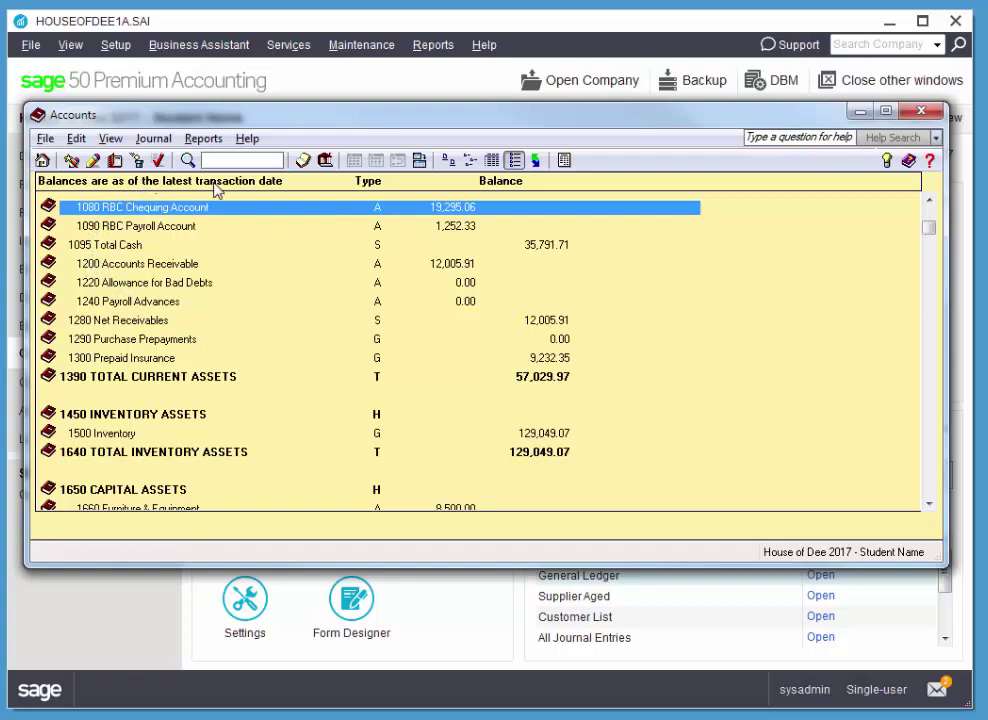
pyautogui.click(115, 160)
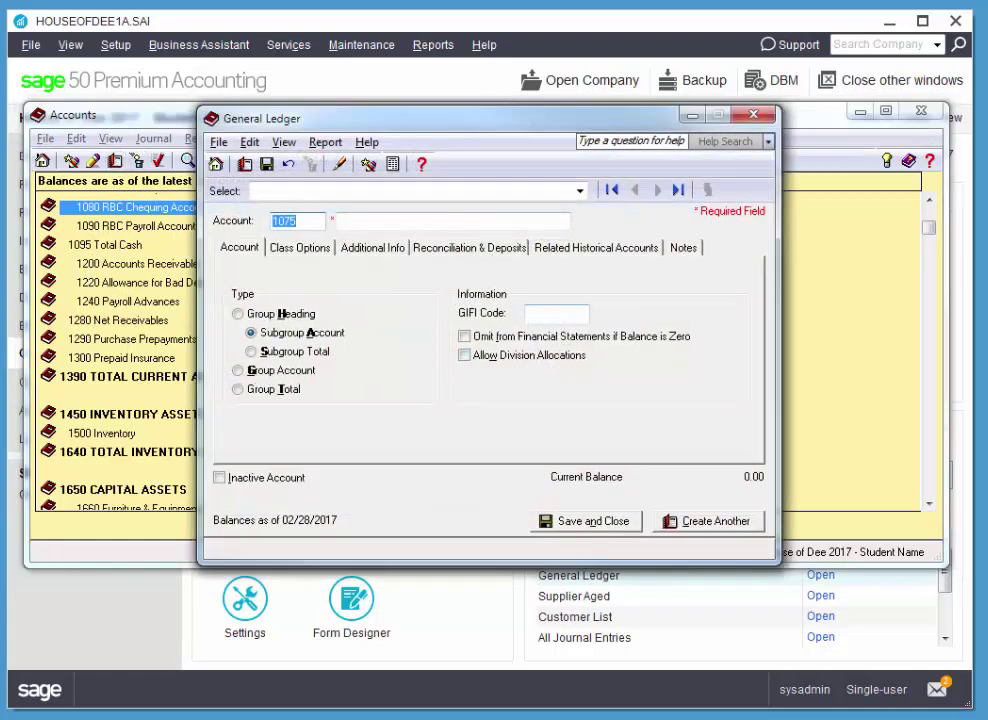
pyautogui.write('1100')
pyautogui.press('Tab')
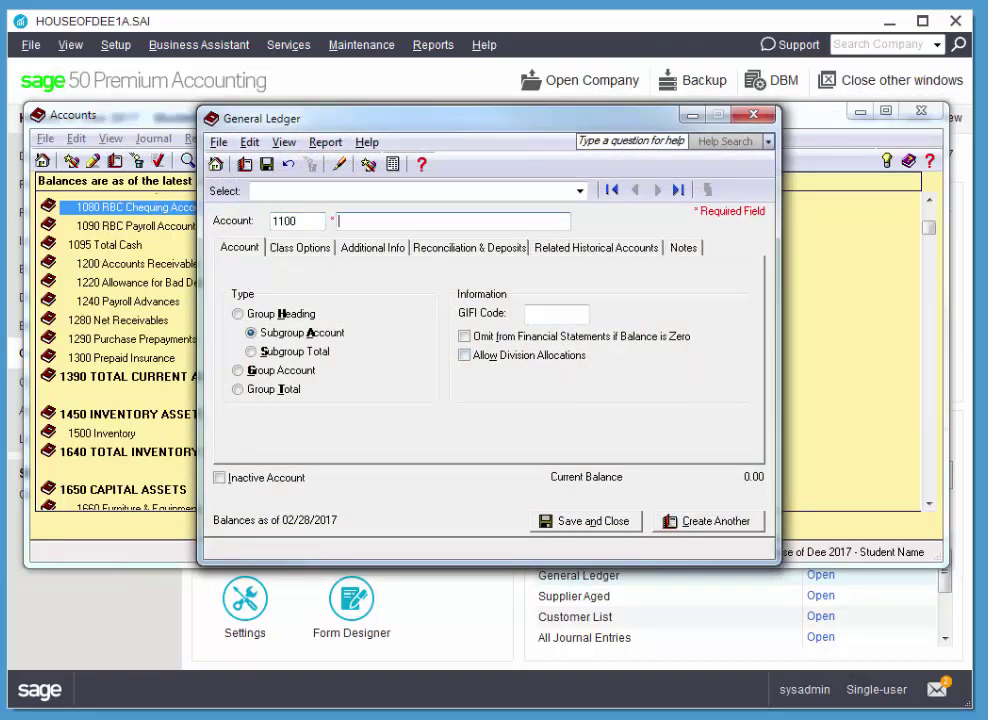
pyautogui.write('Credit')
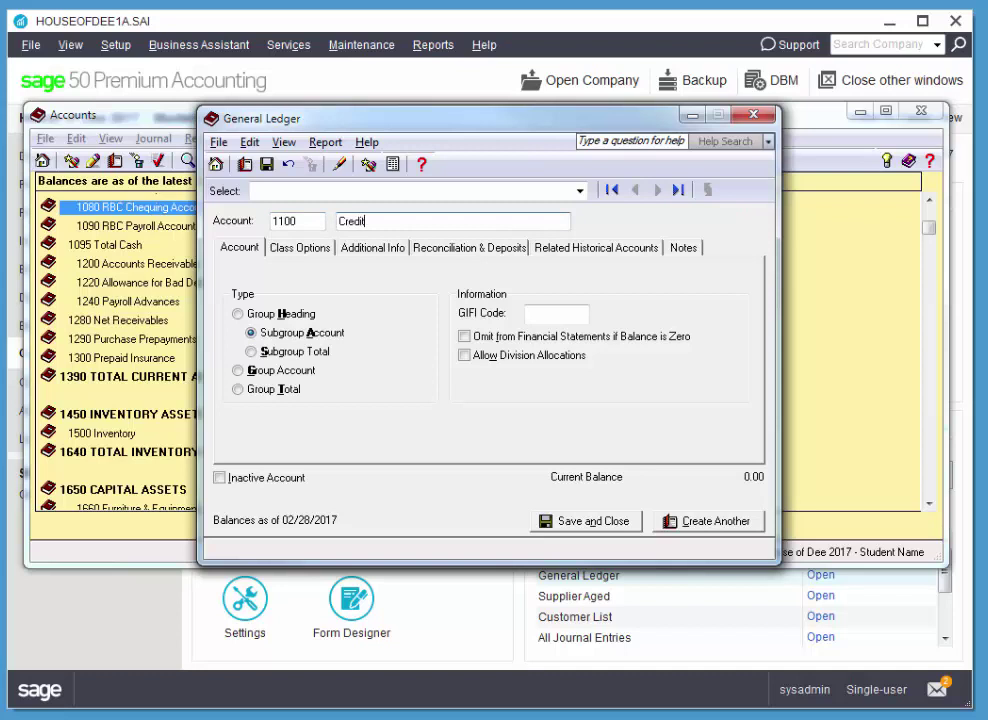
pyautogui.write(' Card Receivable')
pyautogui.click(249, 372)
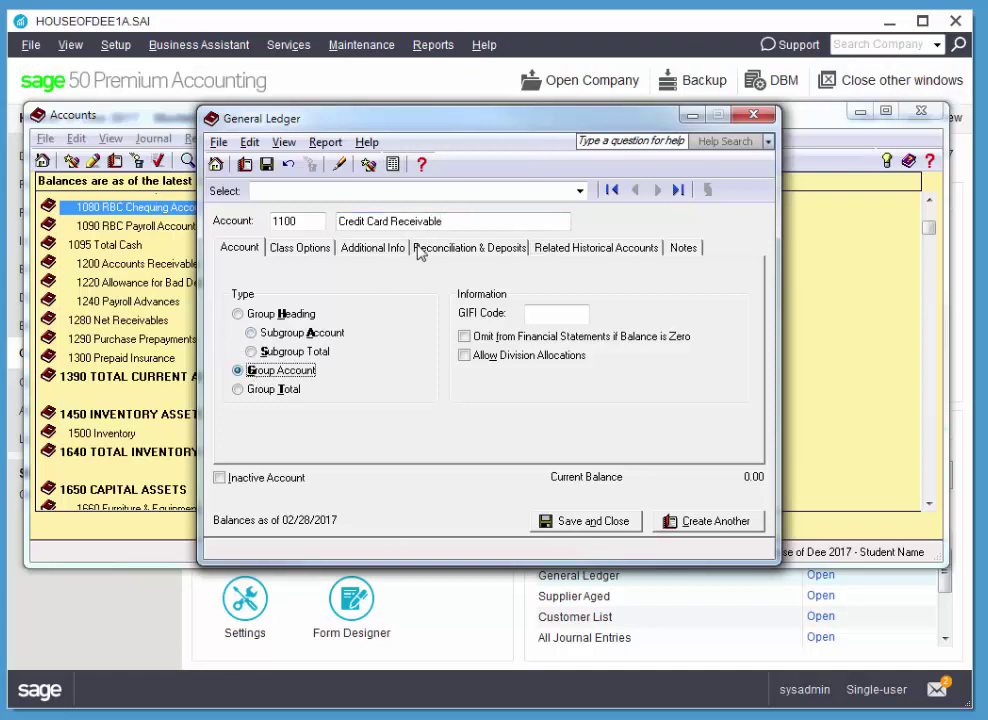
# Step: Set the Credit Card Receivable account's class to Credit Card Receivable and its institution to RBC Royal Bank
pyautogui.click(299, 254)
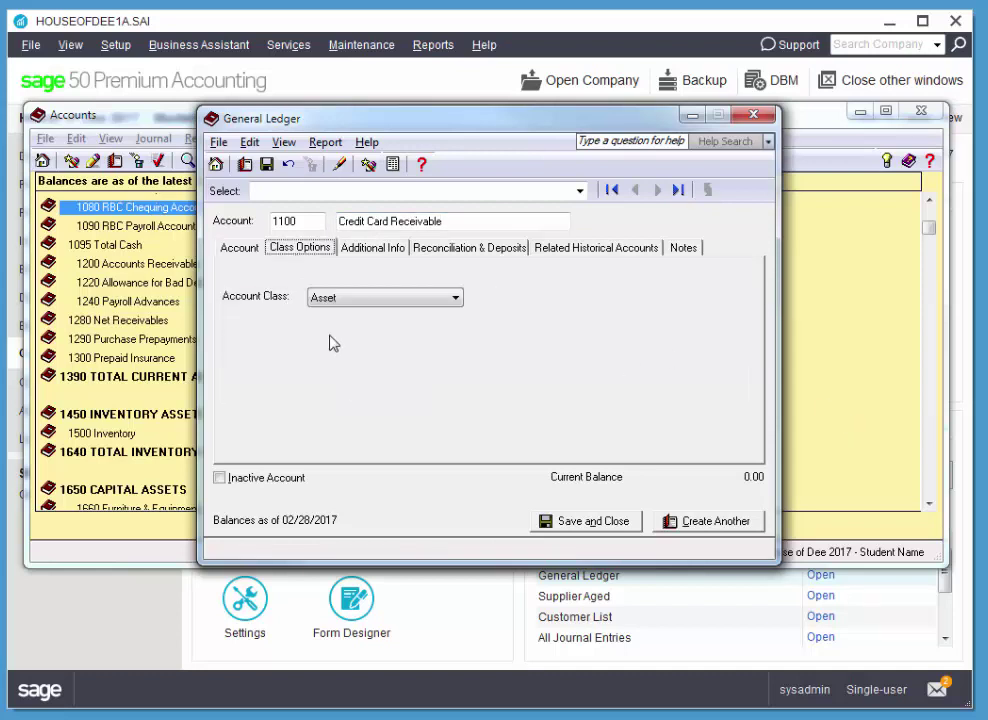
pyautogui.click(340, 300)
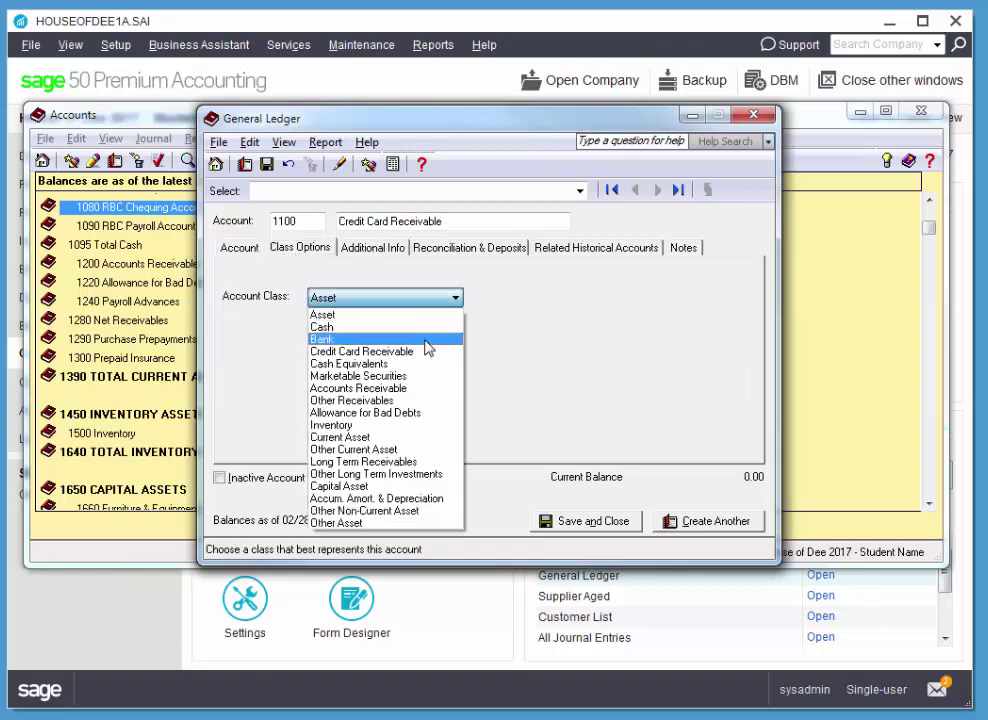
pyautogui.click(344, 355)
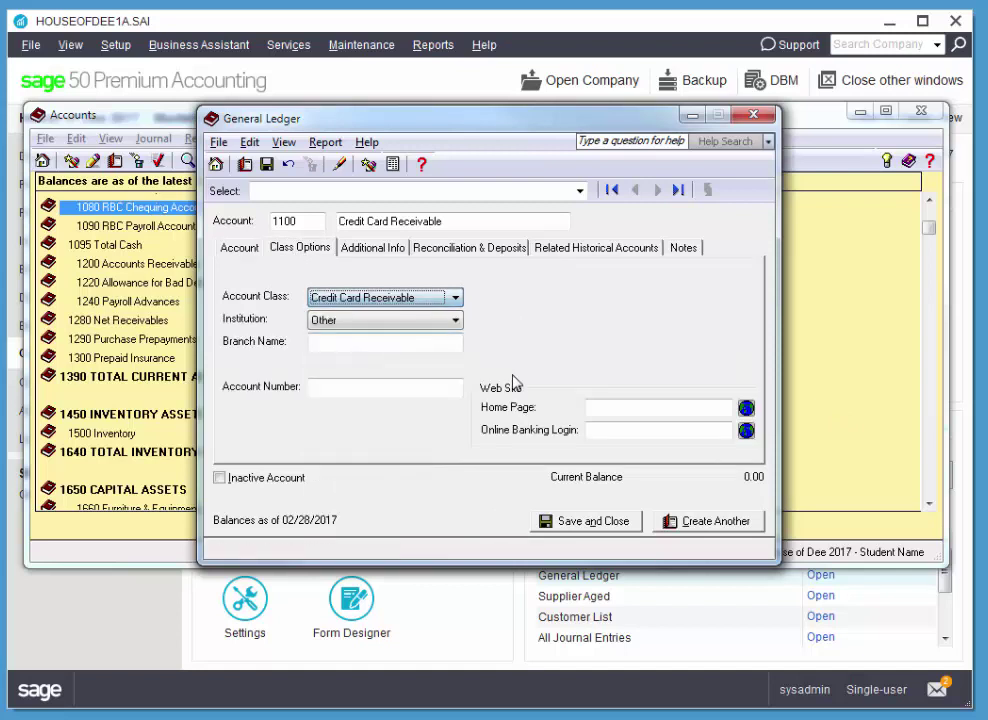
pyautogui.click(330, 321)
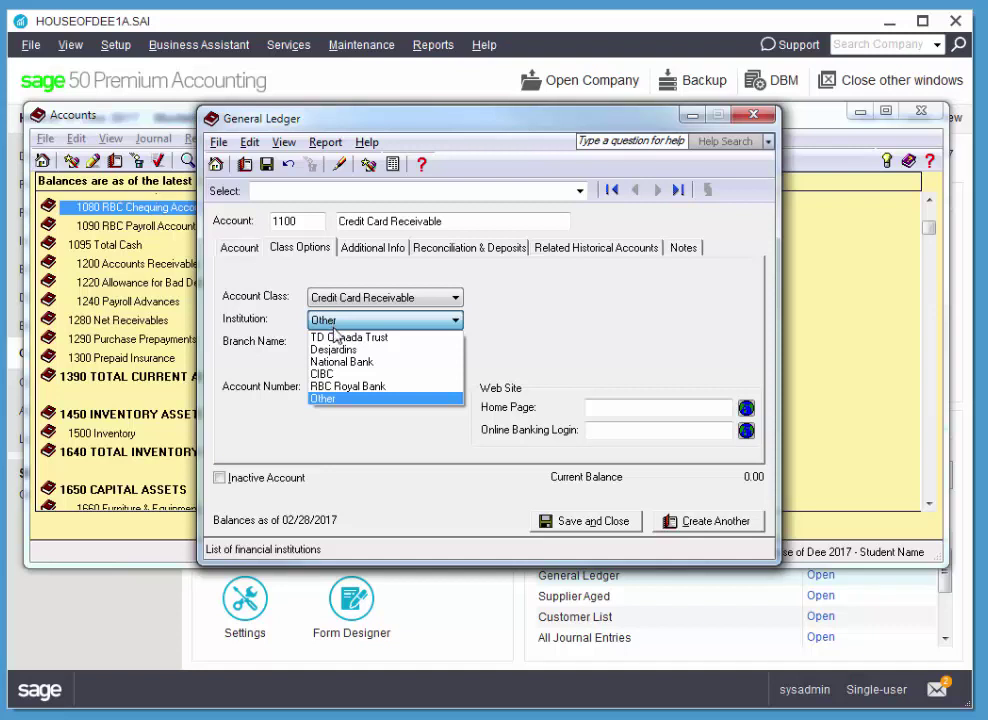
pyautogui.click(345, 386)
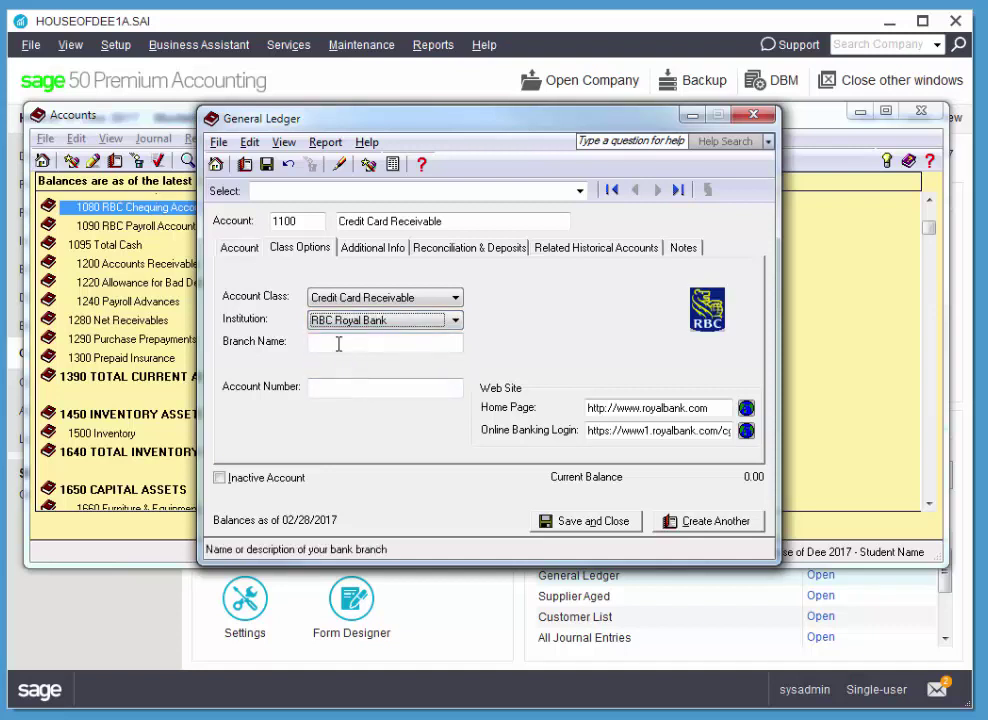
# Step: Enter the bank account number for the Credit Card Receivable account and save it, continuing with another new account
pyautogui.click(340, 343)
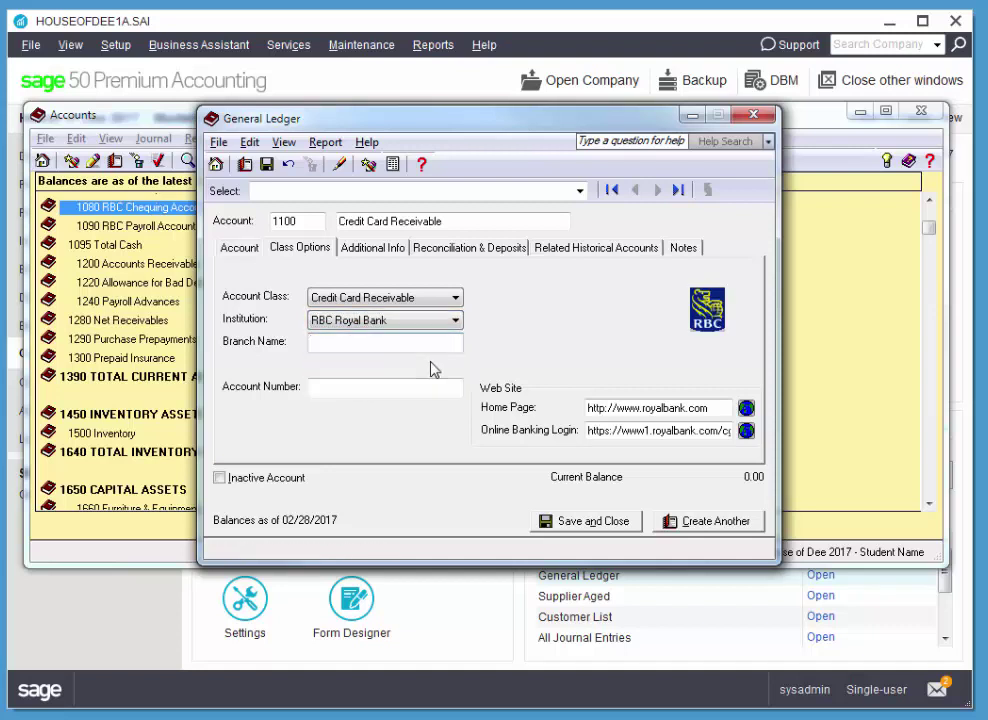
pyautogui.click(359, 389)
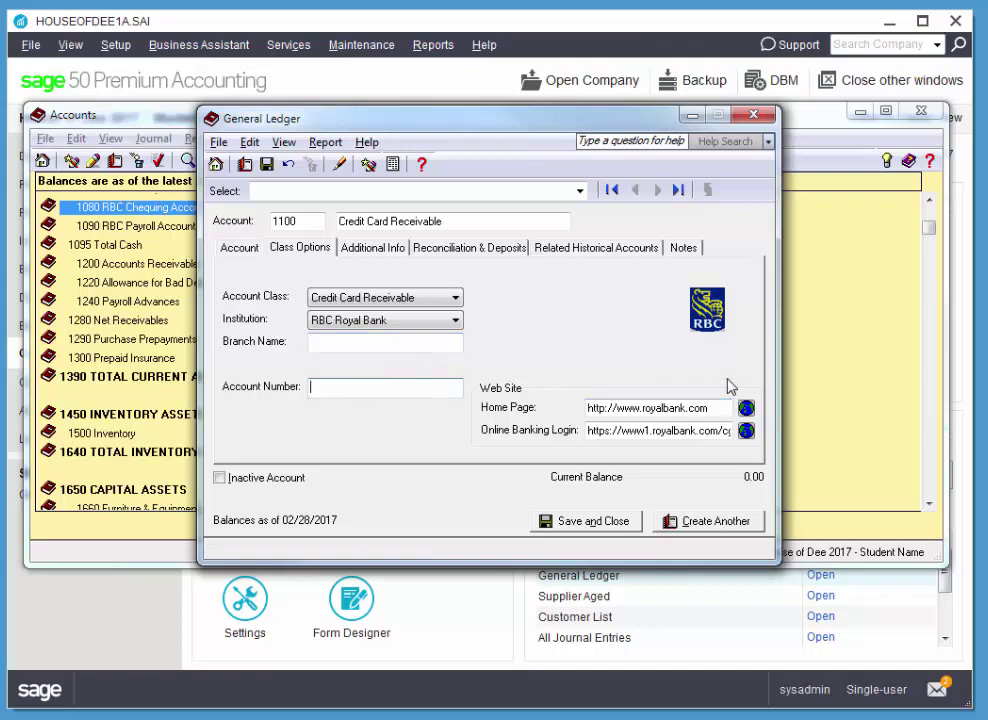
pyautogui.write('11223344')
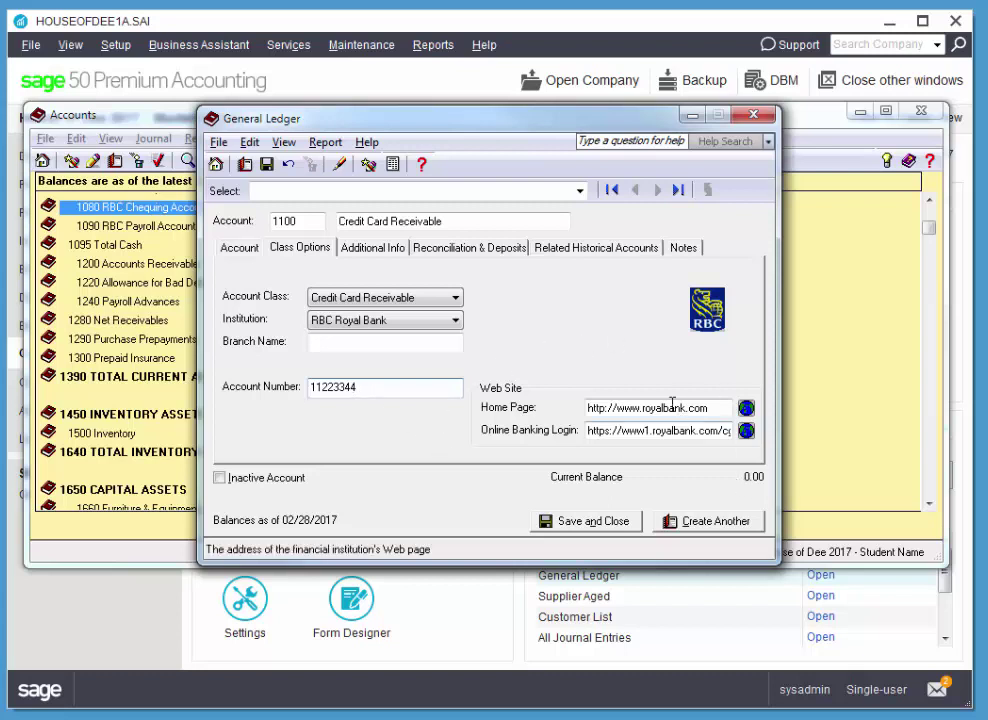
pyautogui.click(700, 524)
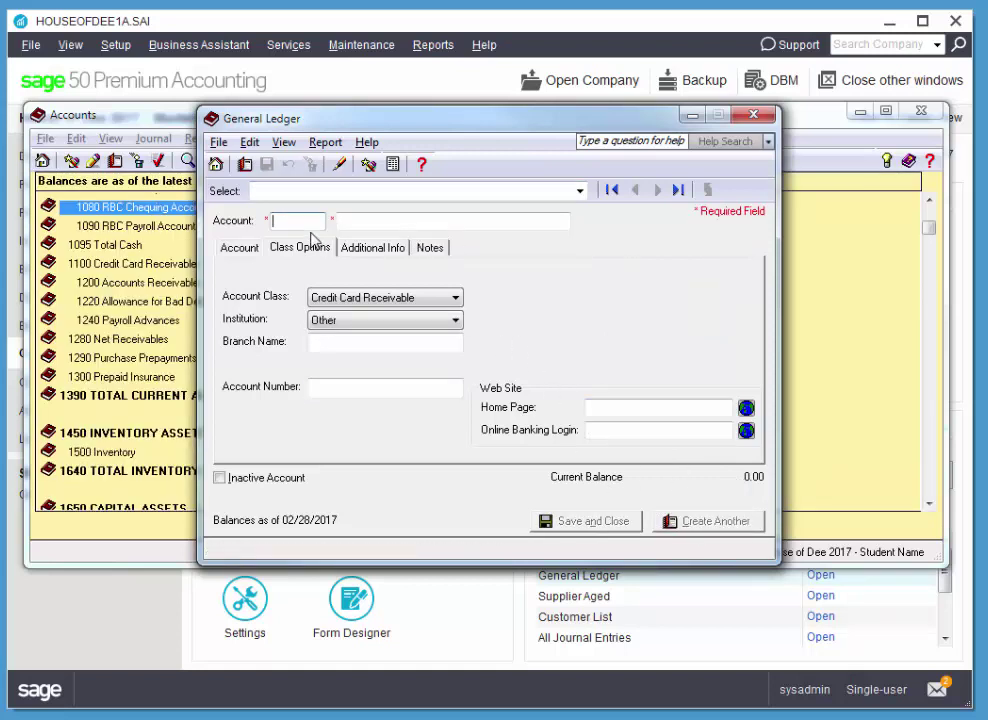
# Step: Enter the new account as 2140 Visa Card Payable and check that its type is Group Account
pyautogui.write('2140')
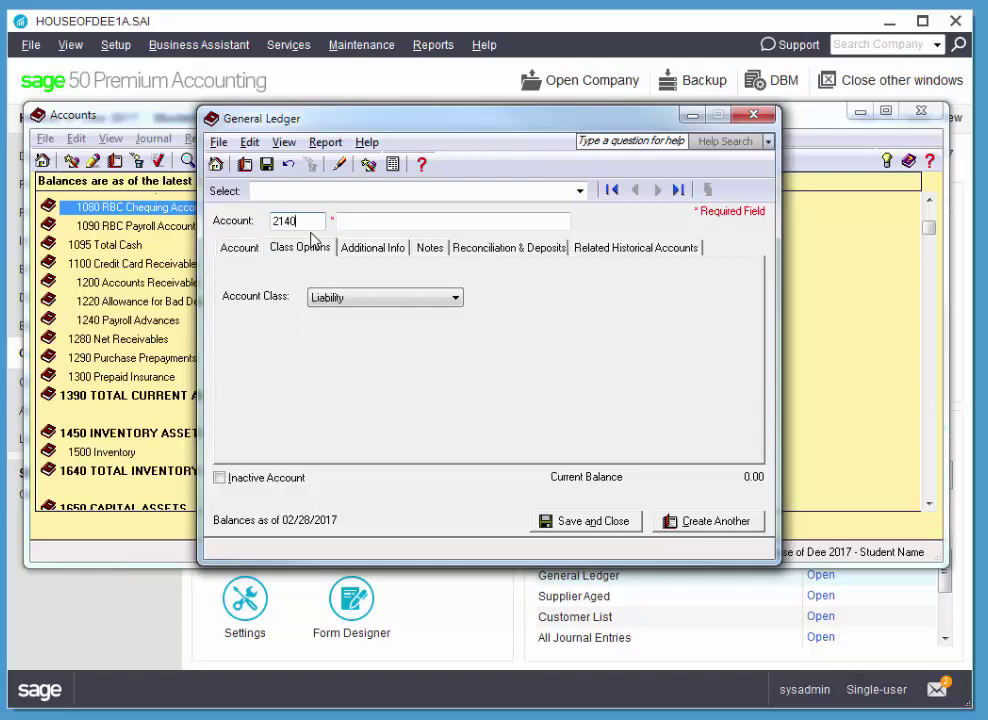
pyautogui.press('Tab')
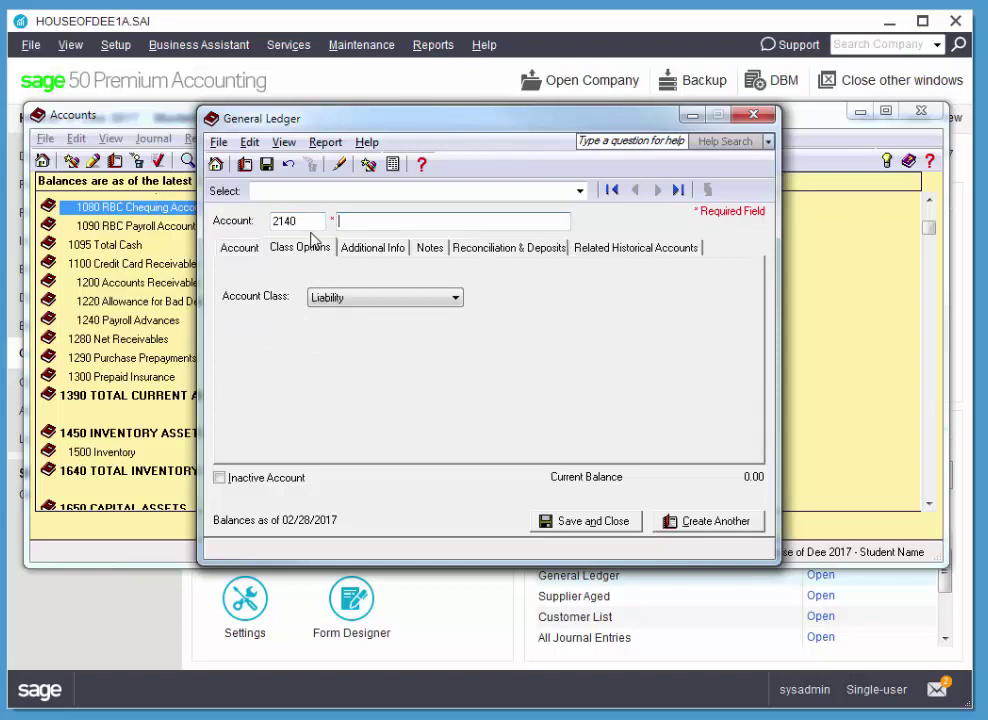
pyautogui.write('Visa Card ')
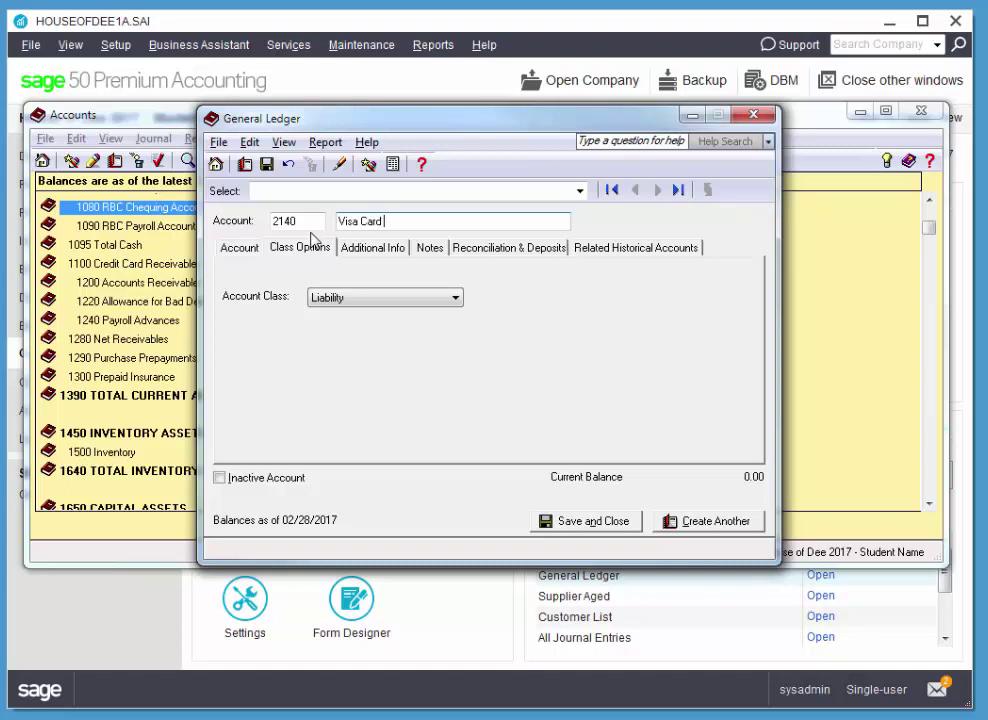
pyautogui.write('Payable')
pyautogui.click(239, 247)
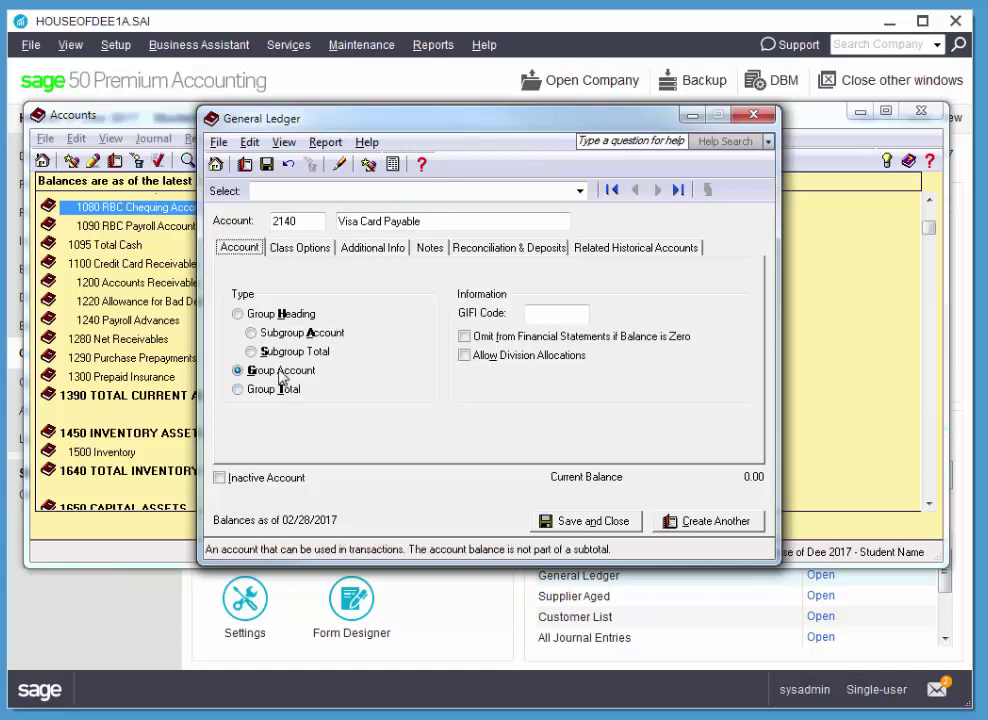
# Step: Set the Visa Card Payable account's class to Credit Card Payable and save it, continuing with another new account
pyautogui.click(286, 247)
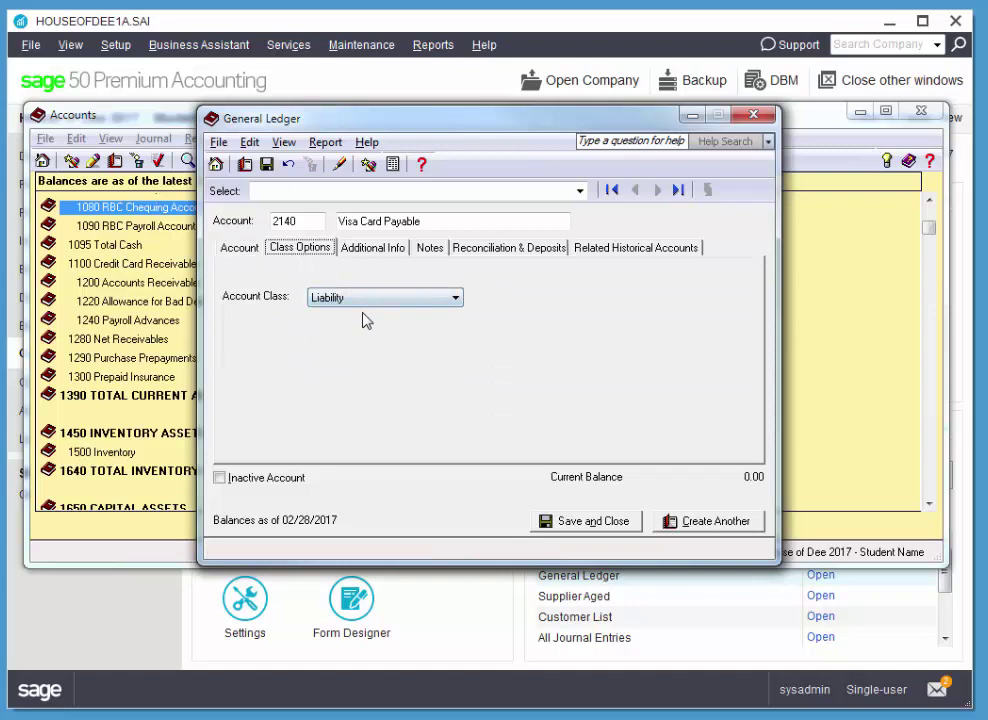
pyautogui.click(358, 300)
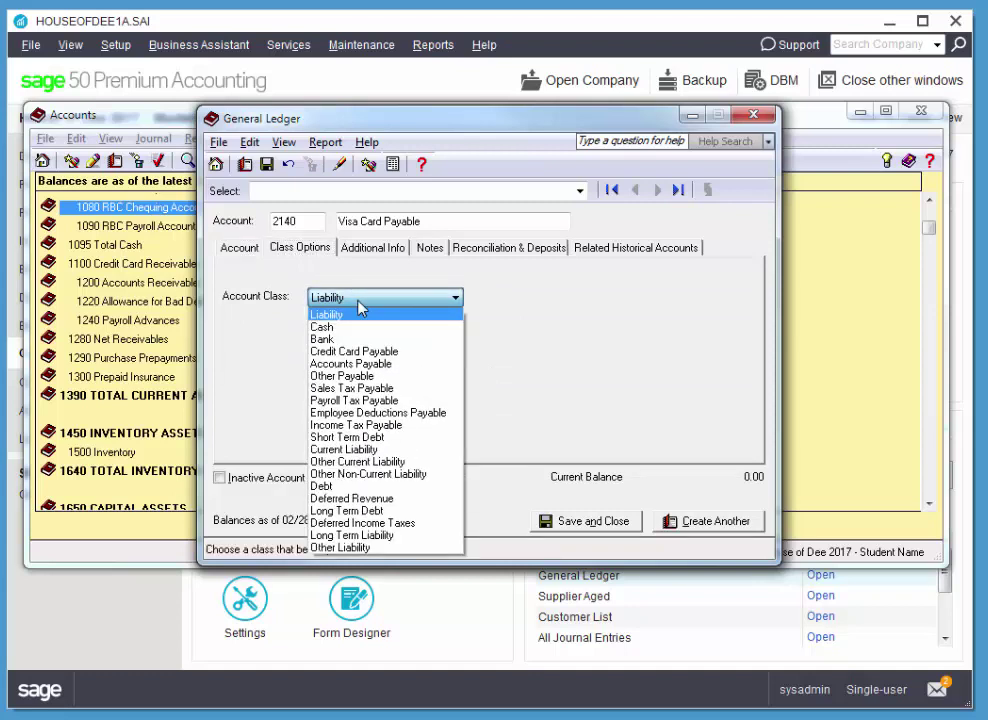
pyautogui.click(354, 351)
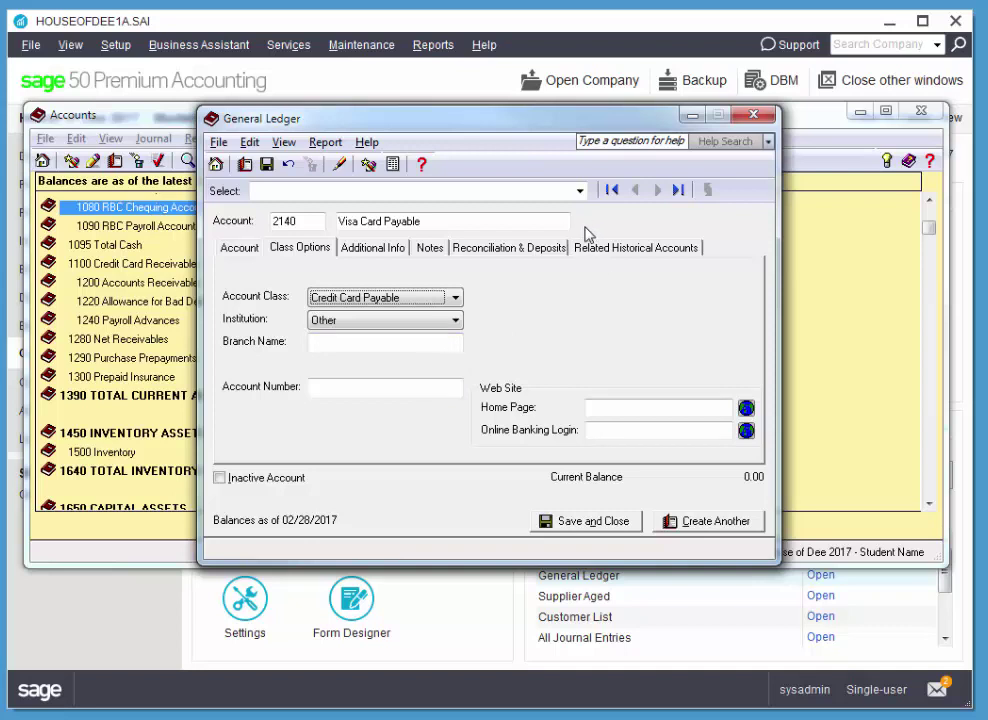
pyautogui.click(676, 522)
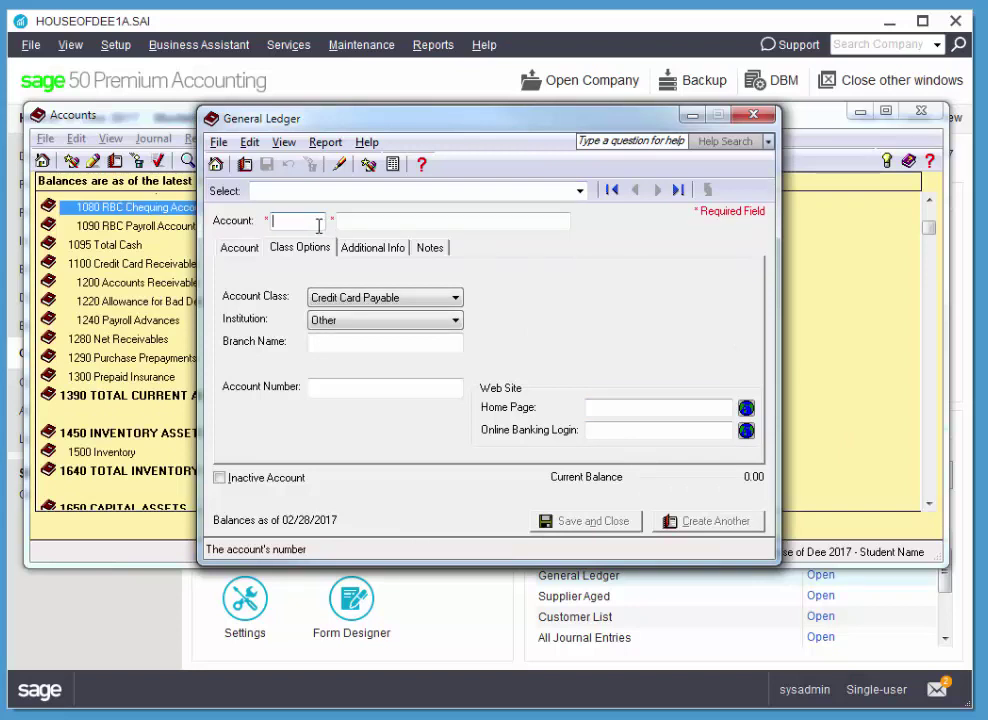
# Step: Enter the new account as 5190 Credit Card Charges and check that its type is Group Account
pyautogui.write('5190')
pyautogui.press('Tab')
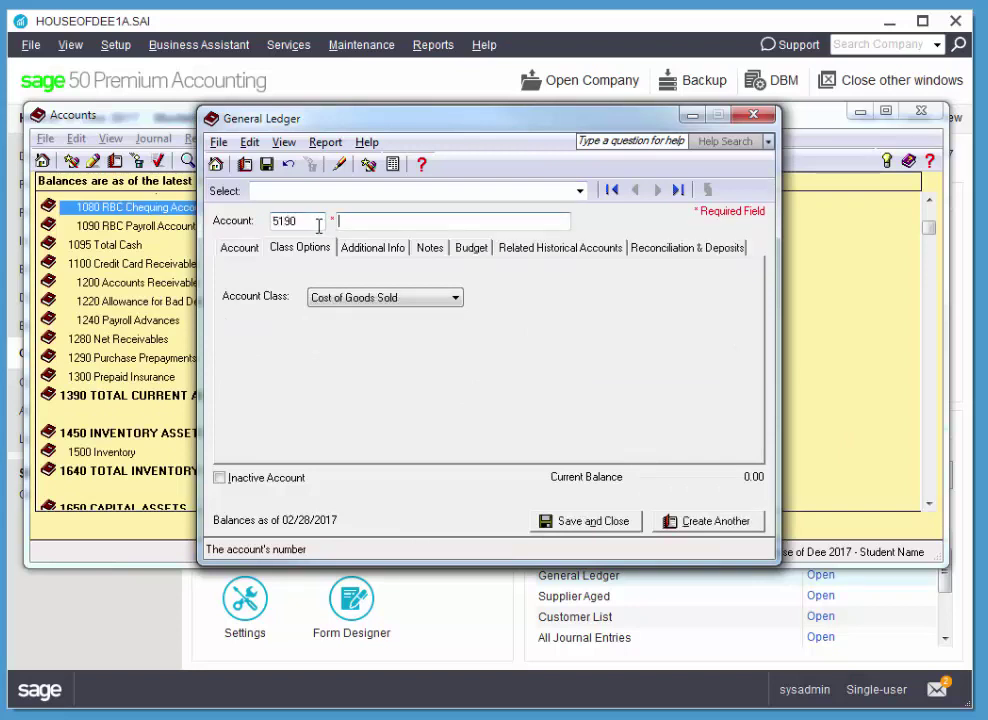
pyautogui.write('Cre')
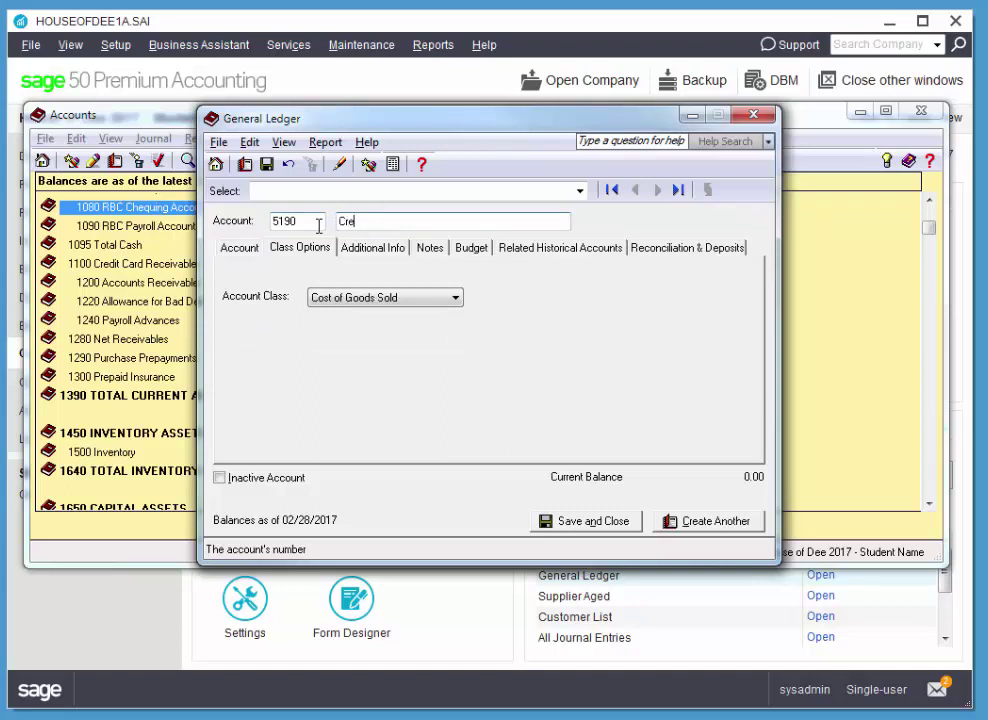
pyautogui.write('dit Card Charges')
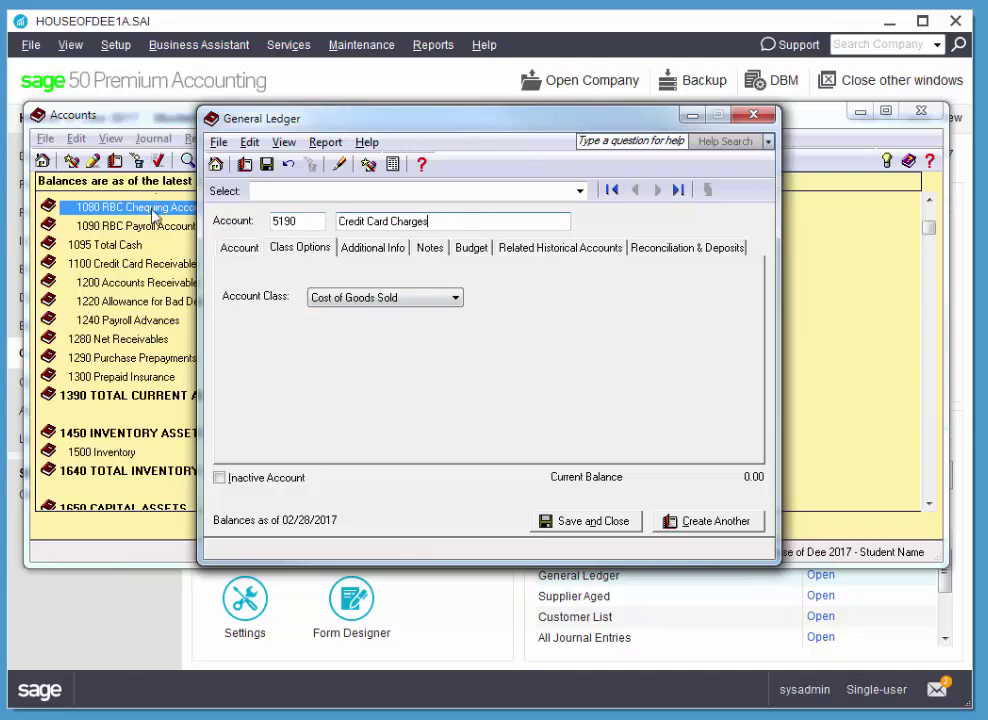
pyautogui.click(226, 249)
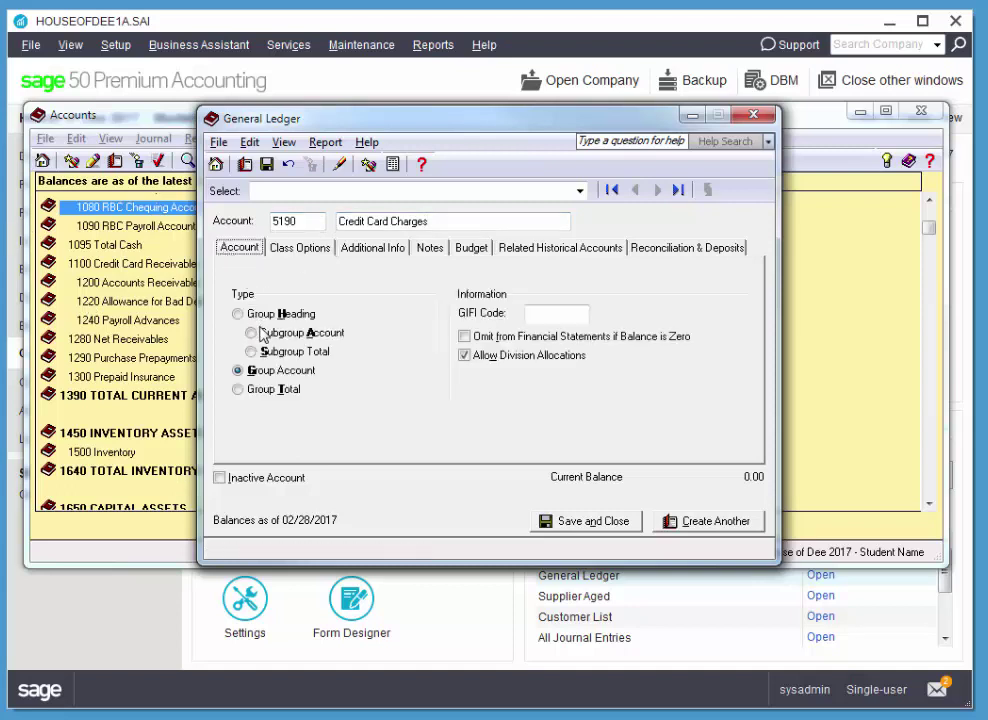
# Step: Set the Credit Card Charges account's class to General & Admin. Expense, save it and close the chart of accounts
pyautogui.click(300, 252)
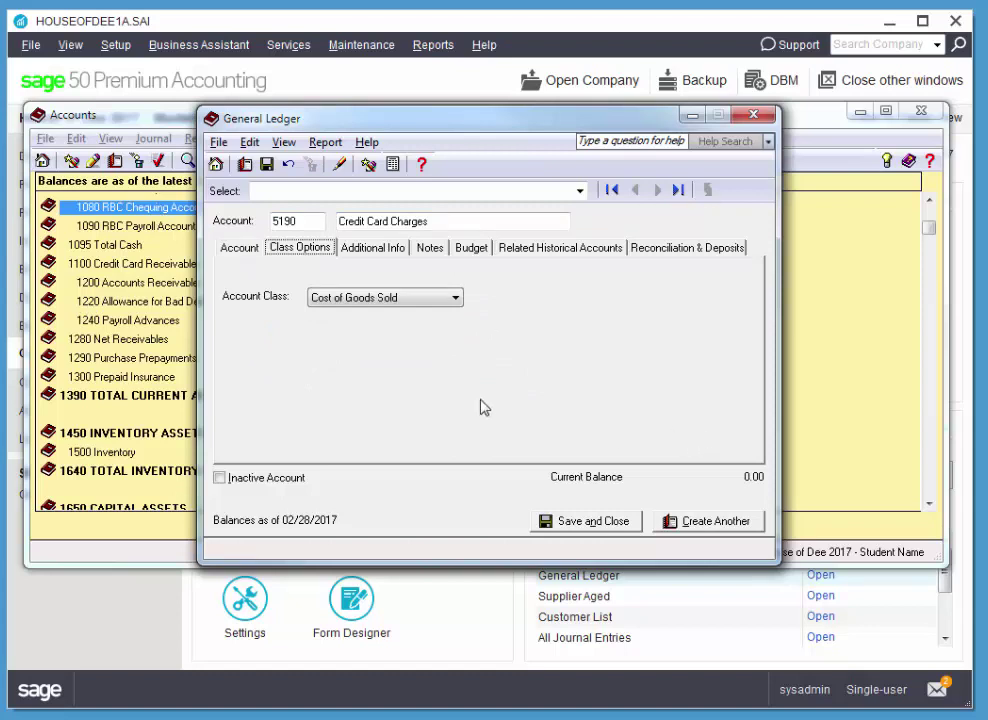
pyautogui.click(456, 299)
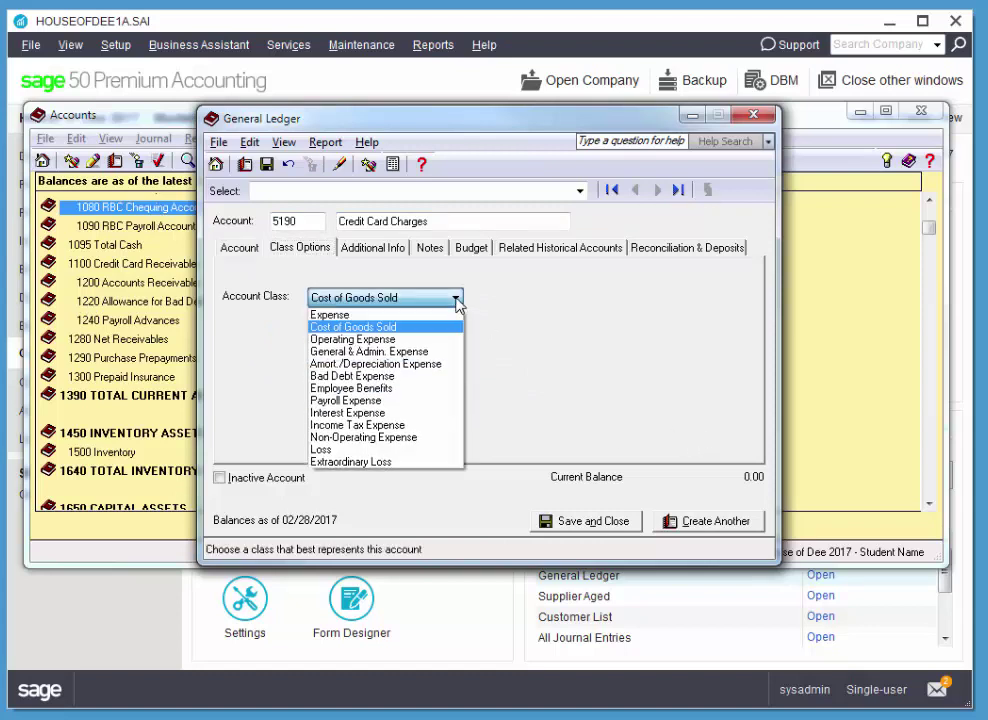
pyautogui.click(369, 351)
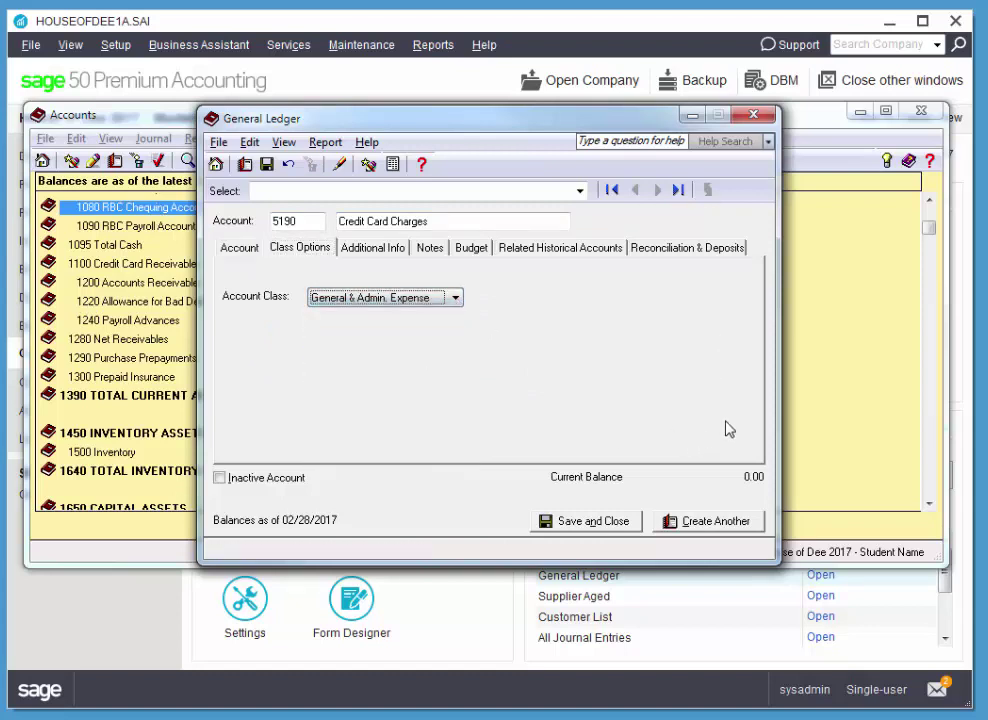
pyautogui.click(573, 524)
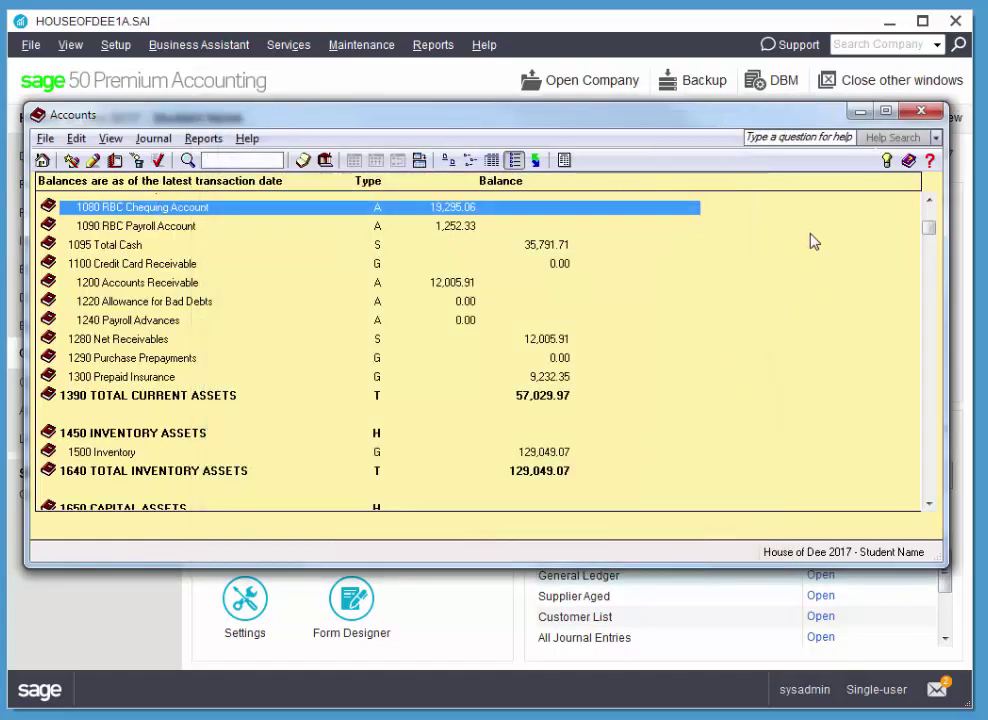
pyautogui.click(921, 113)
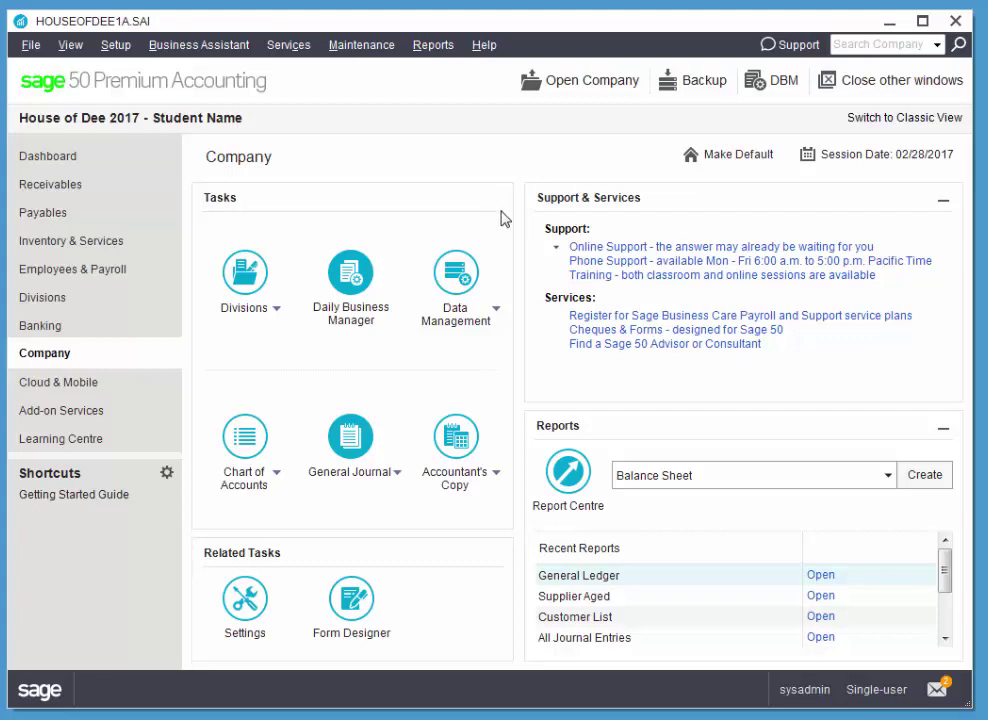
# Step: In the company settings for credit cards used to make purchases, add a card named Visa
pyautogui.click(114, 48)
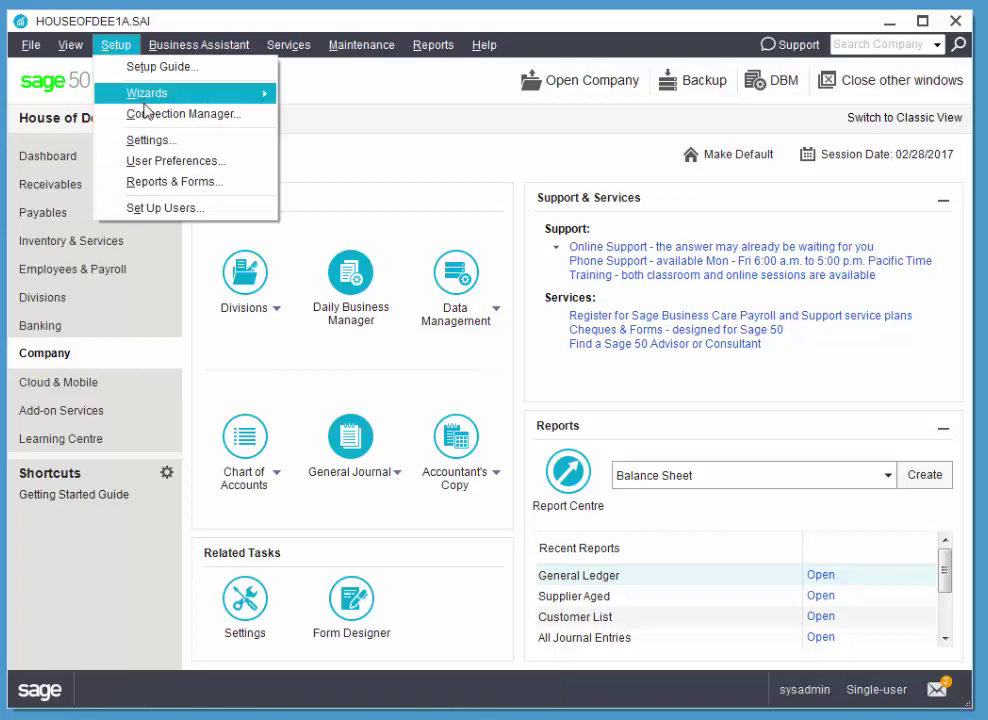
pyautogui.click(157, 150)
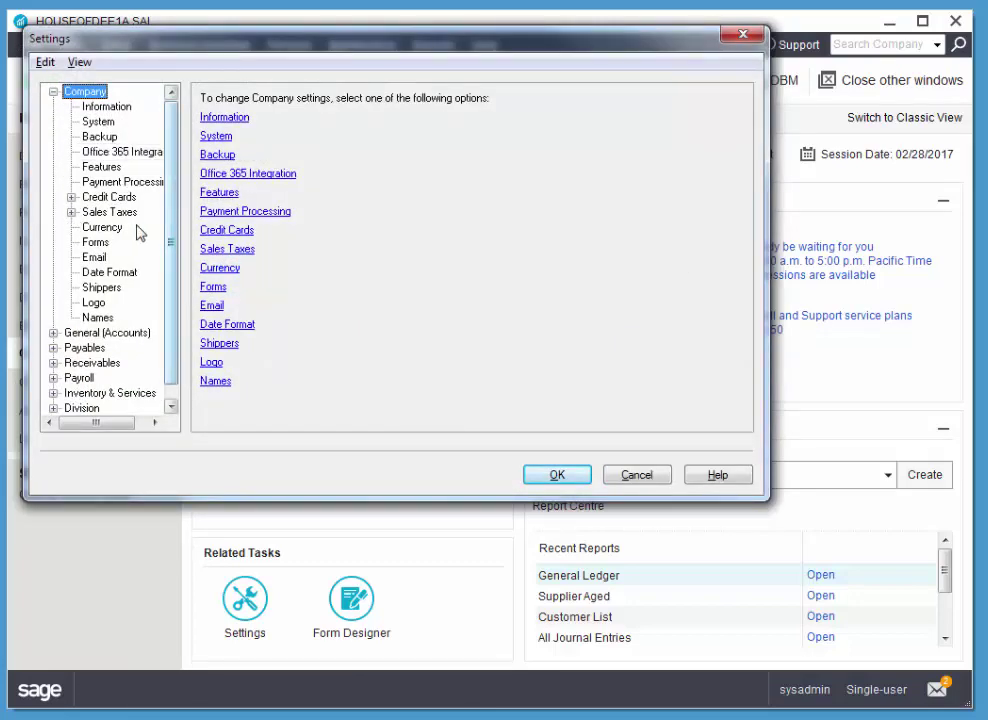
pyautogui.click(71, 197)
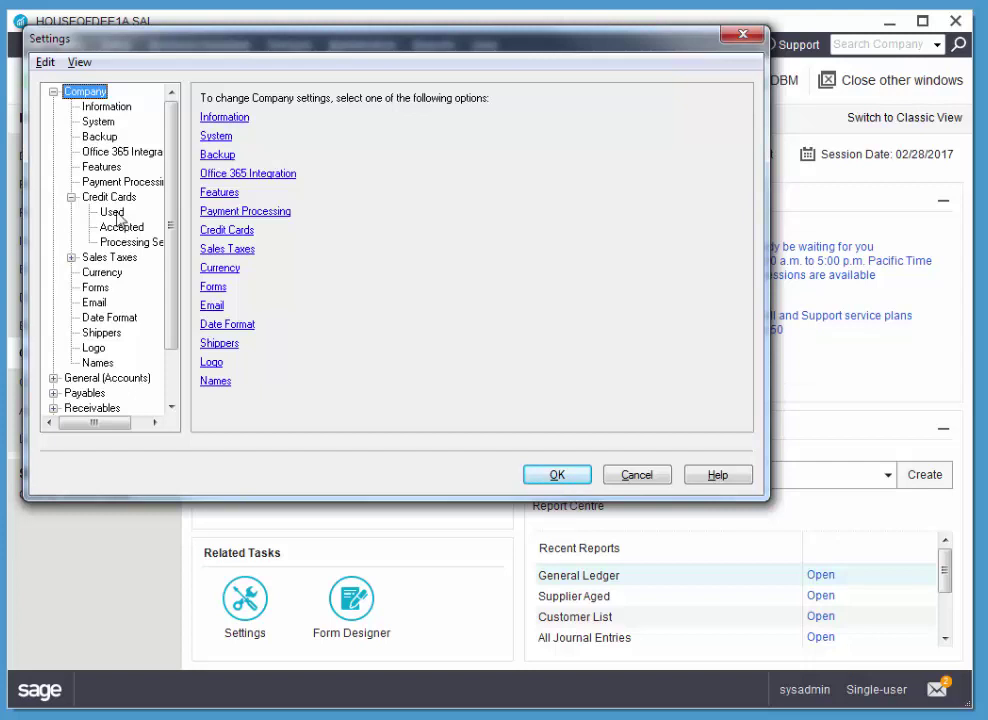
pyautogui.click(112, 212)
pyautogui.click(335, 203)
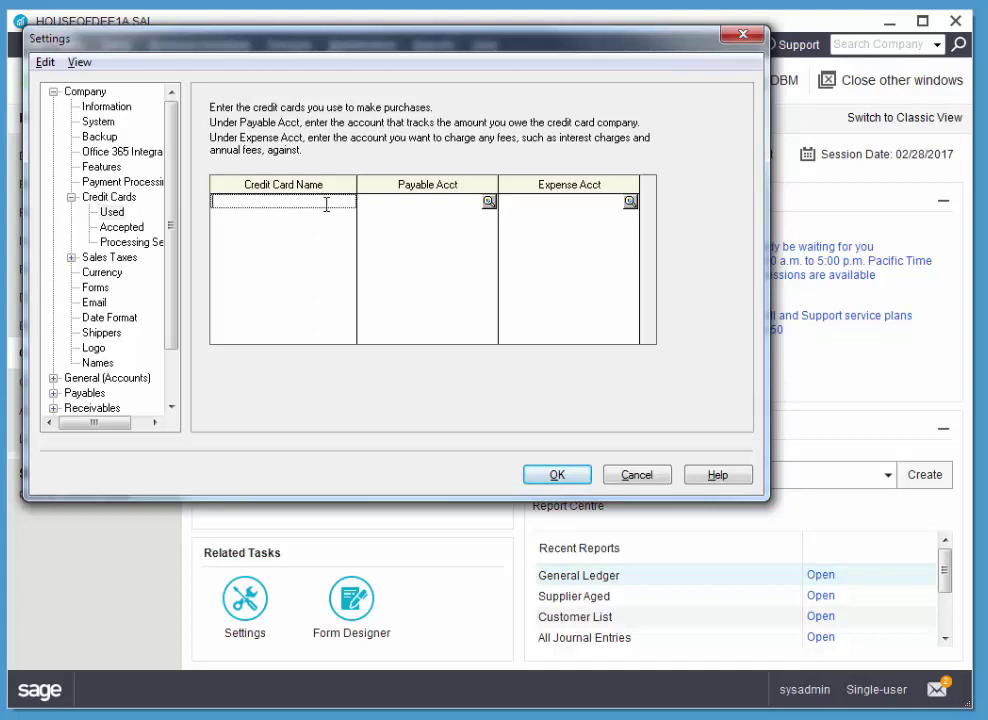
pyautogui.write('Visa')
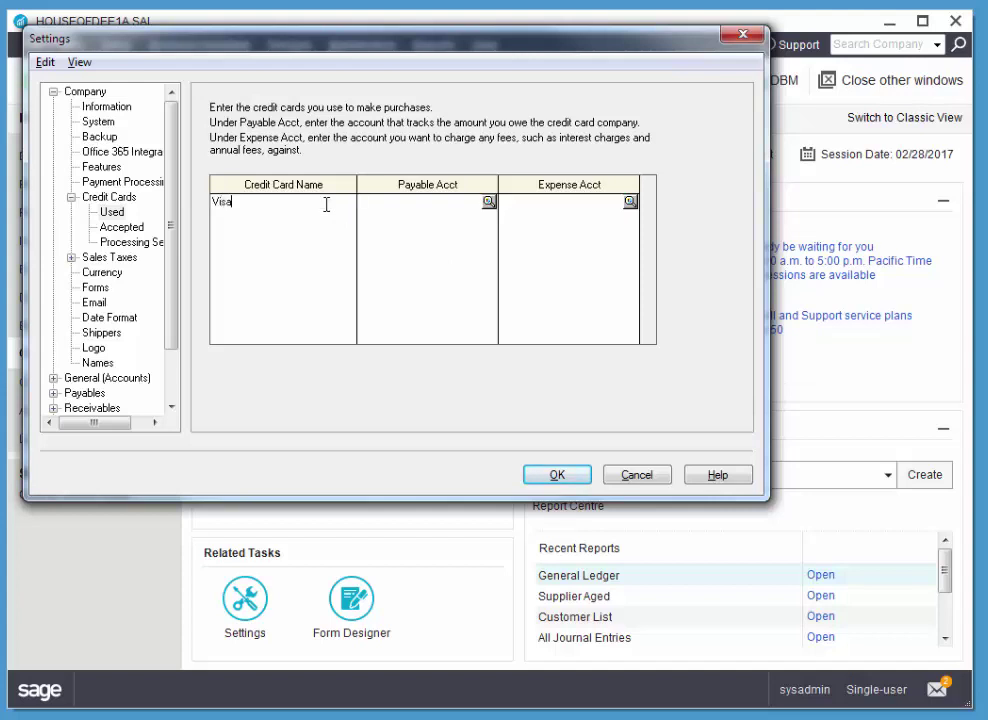
pyautogui.press('Tab')
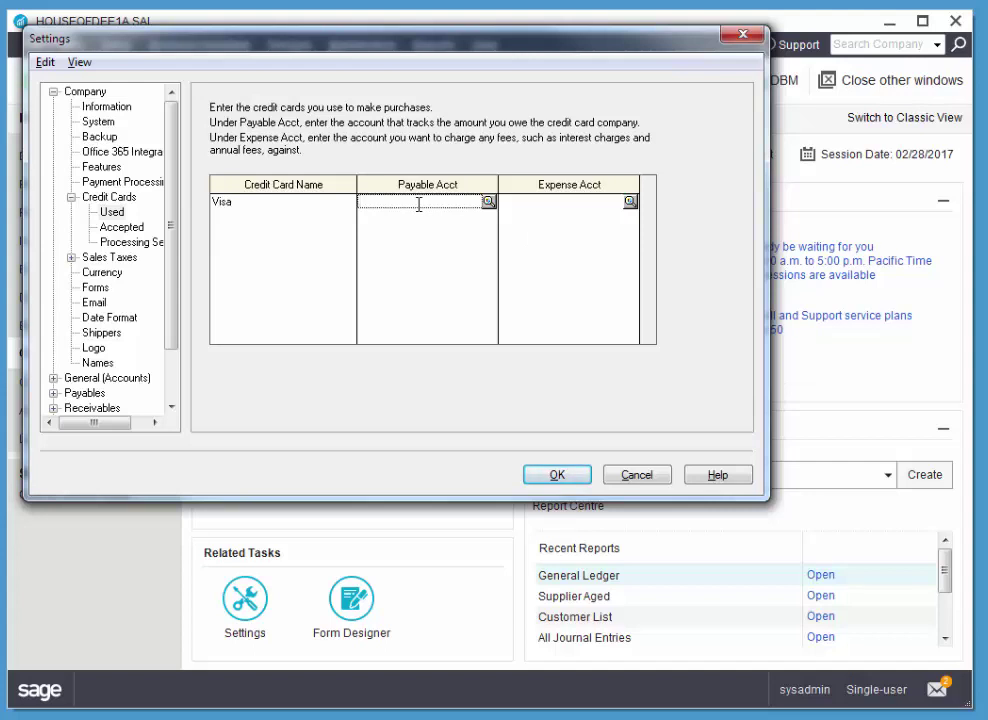
# Step: Assign payable account 2140 Visa Card Payable and expense account 5190 Credit Card Charges to the Visa card and save the settings
pyautogui.write('2140')
pyautogui.press('Tab')
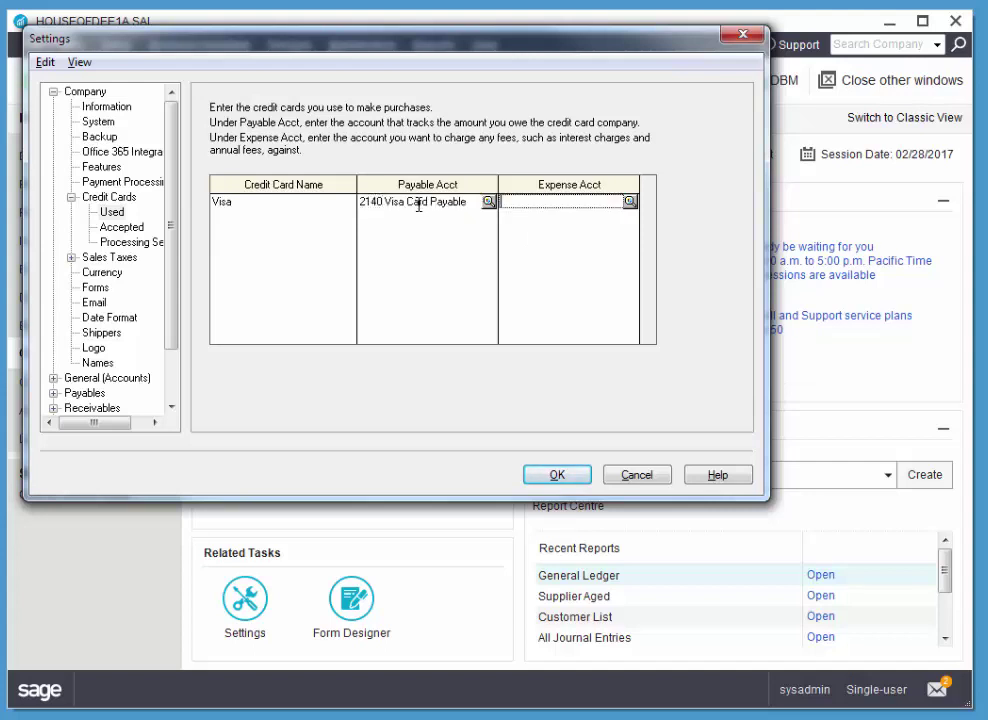
pyautogui.write('5190')
pyautogui.press('Tab')
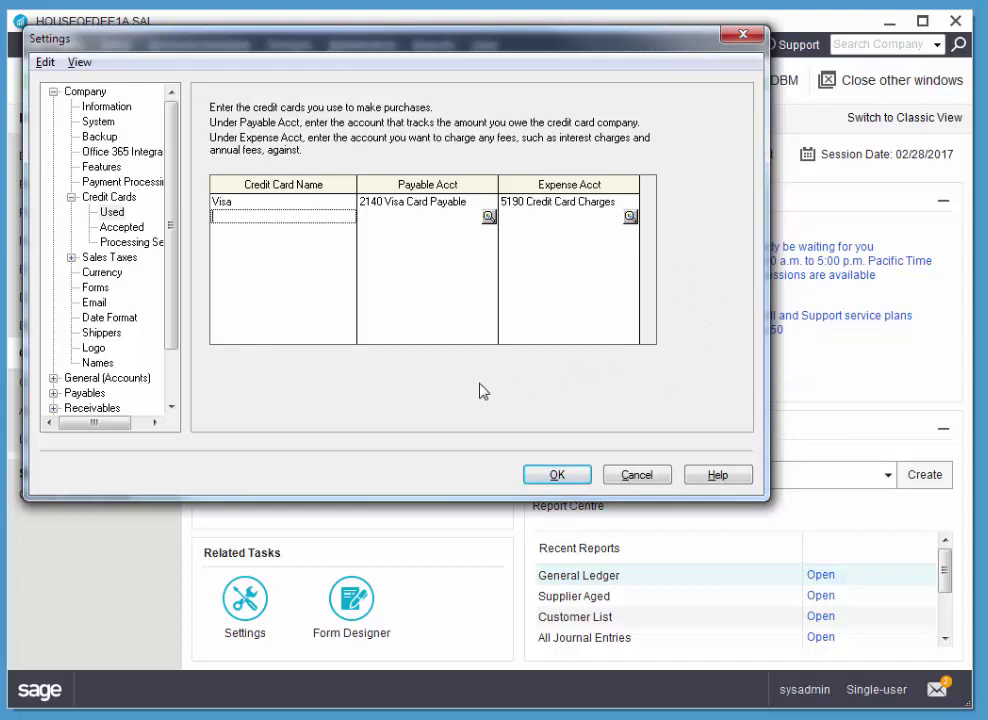
pyautogui.click(553, 473)
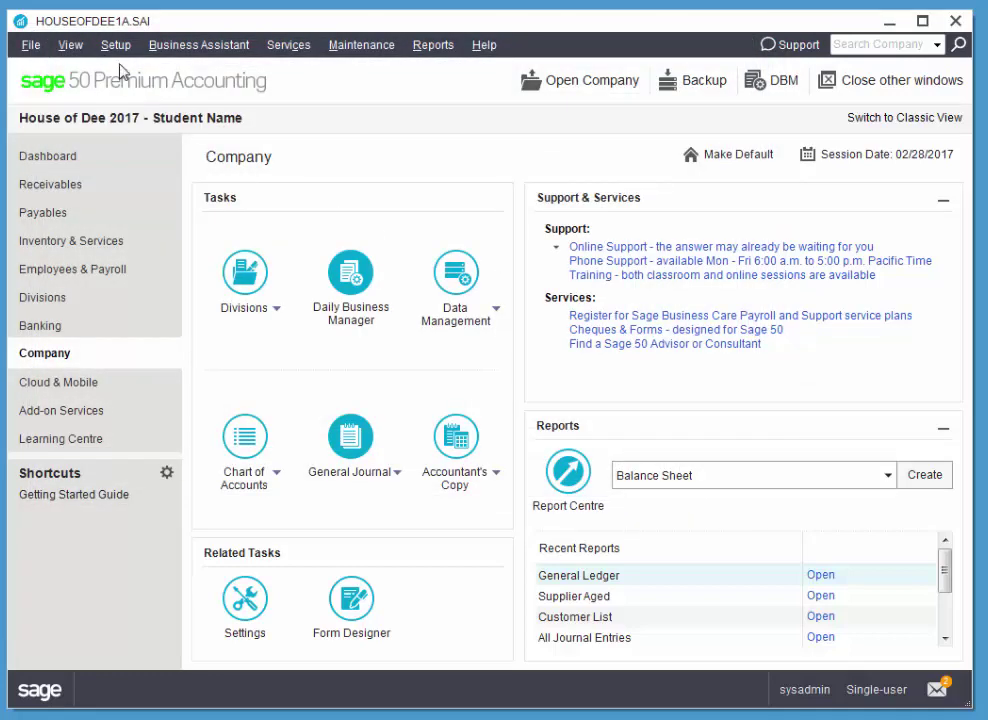
# Step: In the company settings for accepted credit cards, add Visa with currency CAD and asset account 1100
pyautogui.click(118, 46)
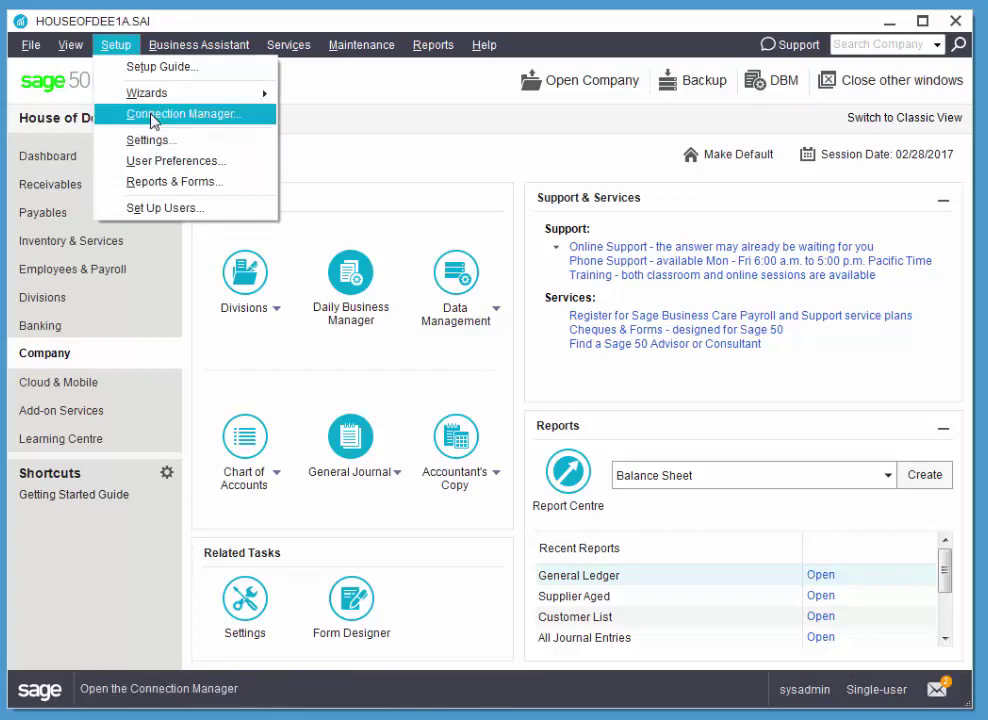
pyautogui.click(121, 141)
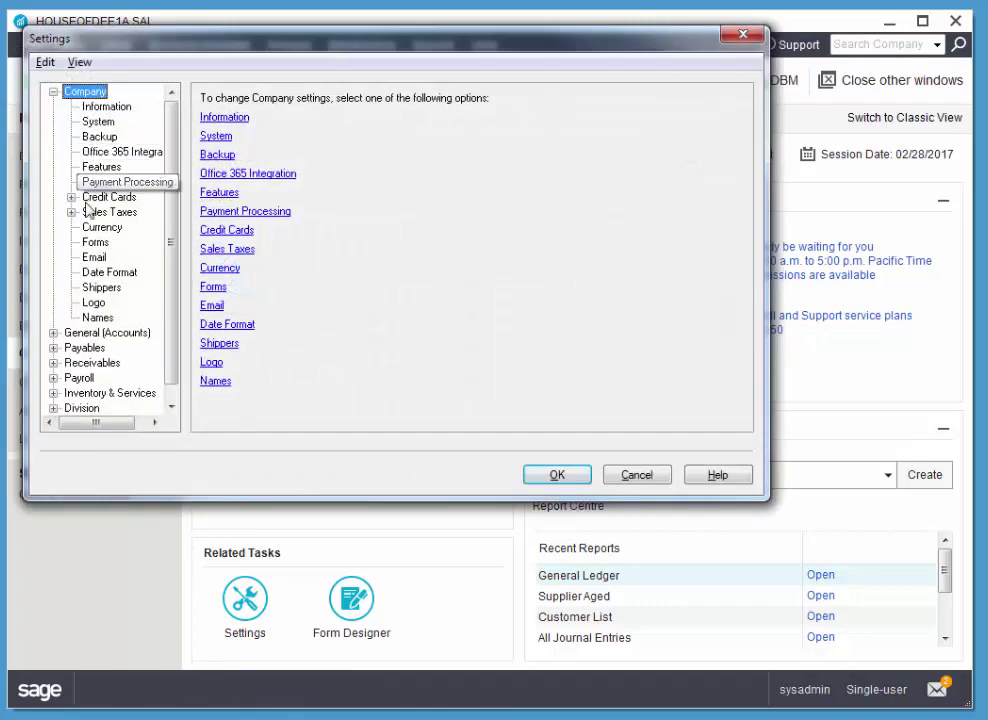
pyautogui.click(71, 197)
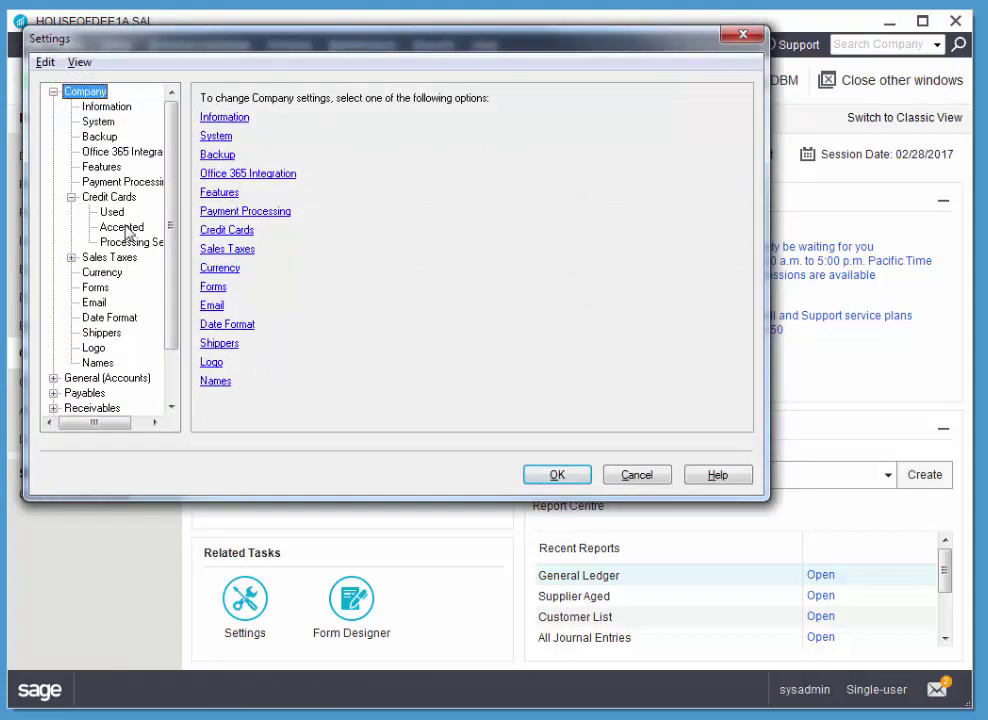
pyautogui.click(122, 227)
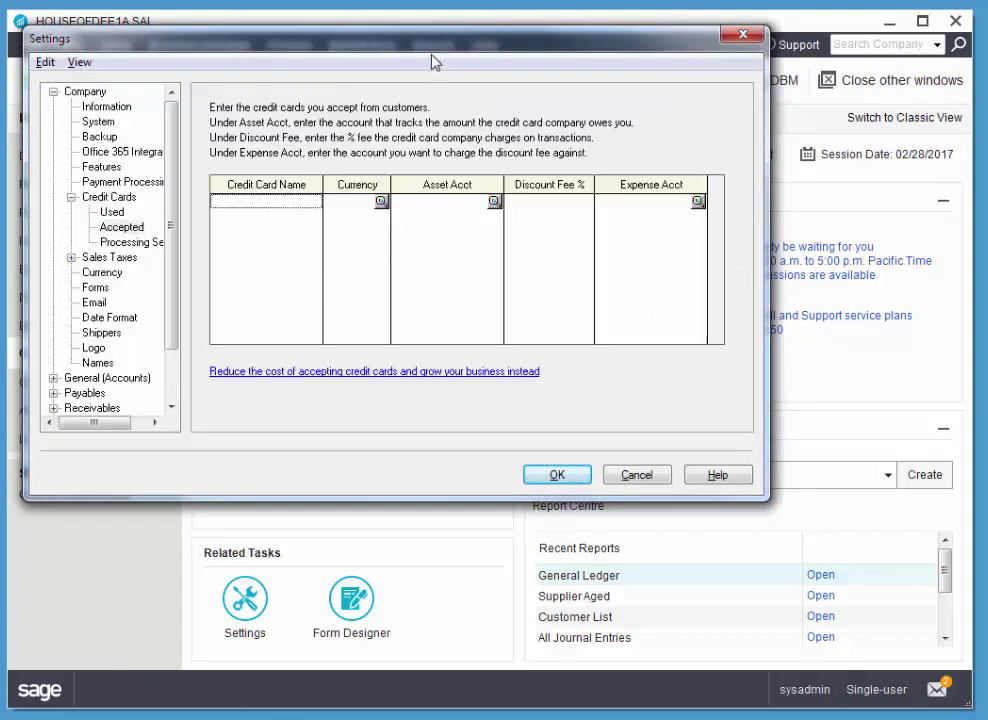
pyautogui.moveTo(434, 60); pyautogui.dragTo(498, 120)
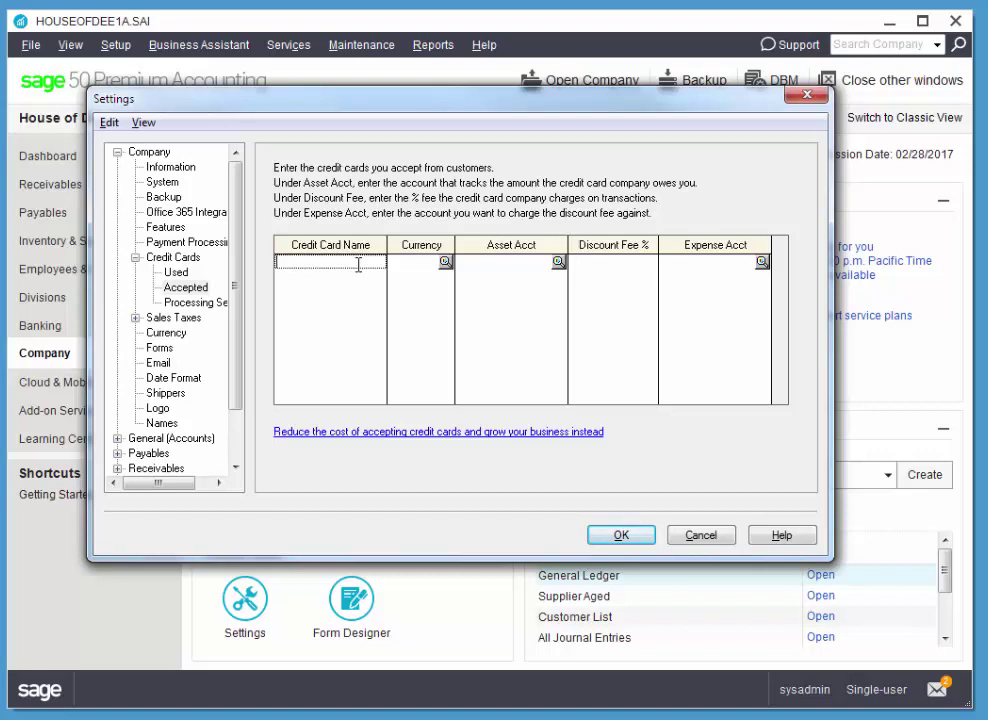
pyautogui.write('Visa')
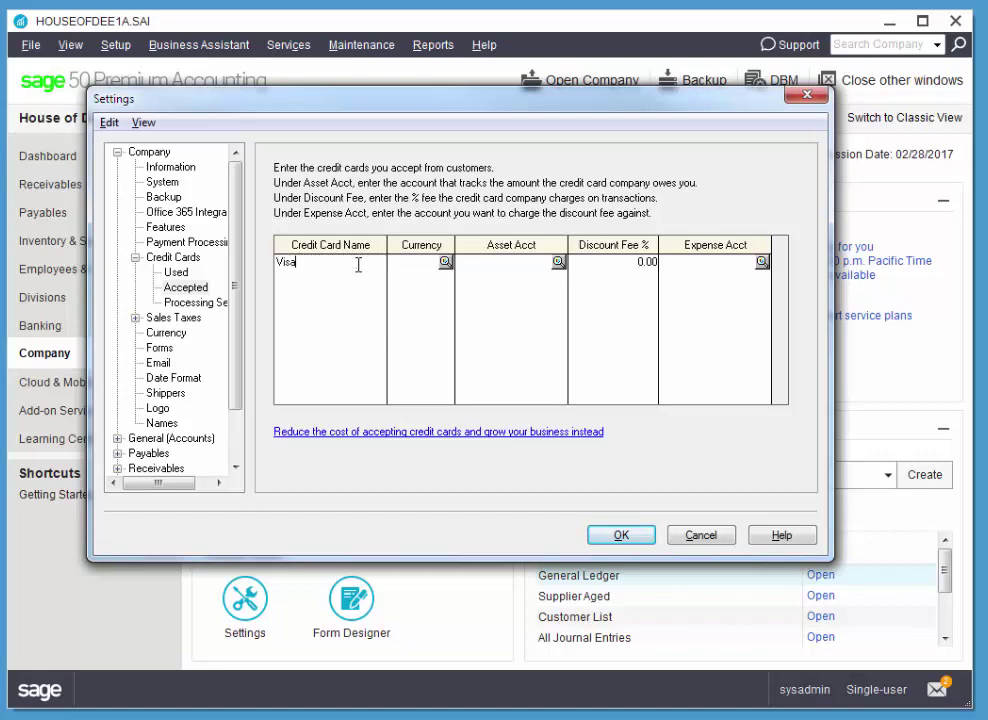
pyautogui.press('Tab')
pyautogui.write('CAD')
pyautogui.press('Tab')
pyautogui.write('1100')
pyautogui.press('Tab')
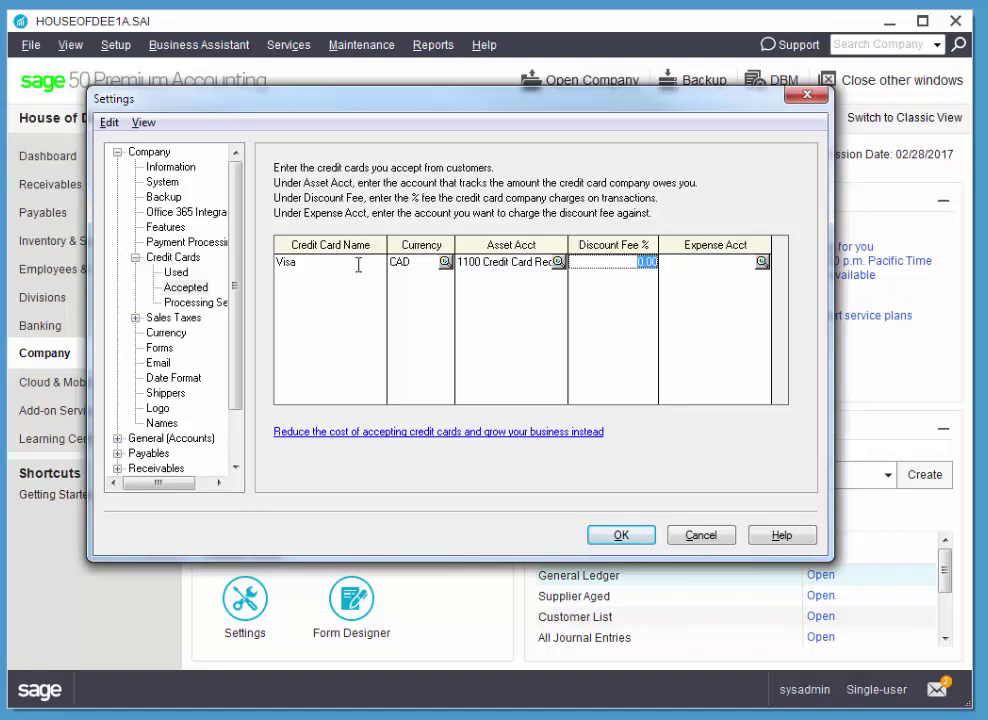
# Step: Set the accepted Visa card's discount fee to 1.5% and its expense account to 5190 Credit Card Charges
pyautogui.write('1.5')
pyautogui.press('Tab')
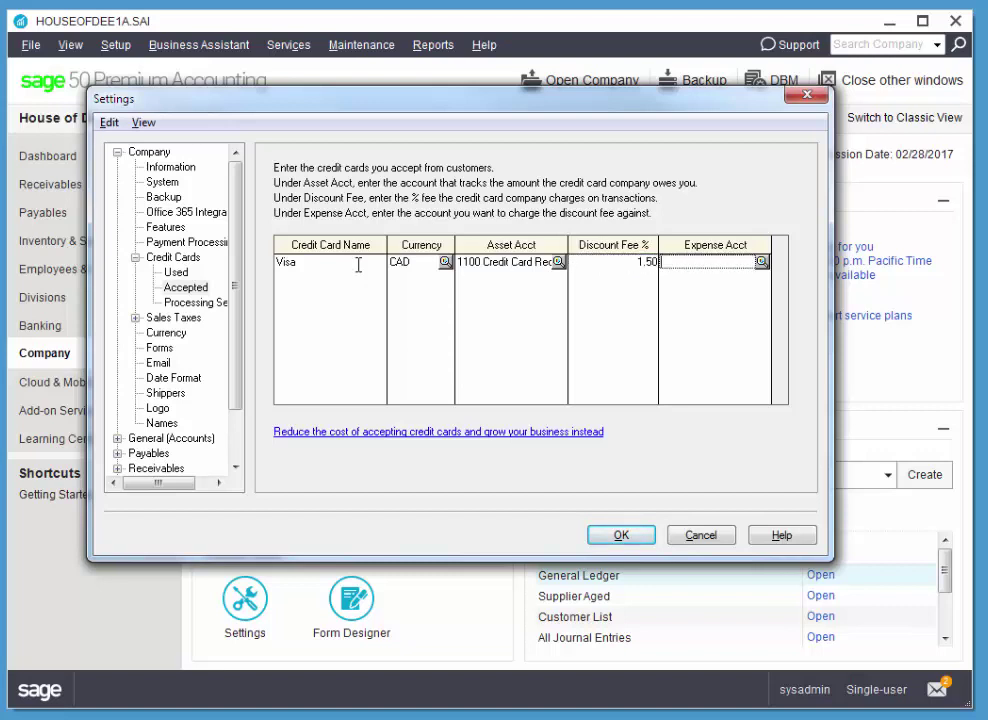
pyautogui.write('5190')
pyautogui.press('Tab')
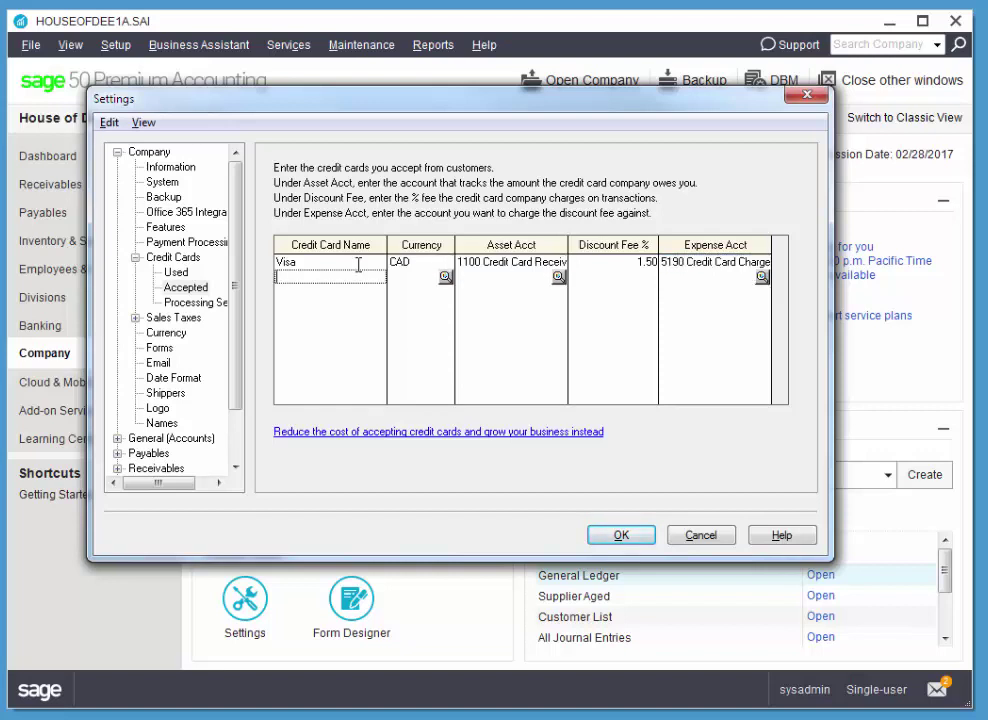
# Step: Add MasterCard as an accepted card with currency CAD, asset account 1100, a 1.5% discount fee and expense account 5190
pyautogui.write('Mas')
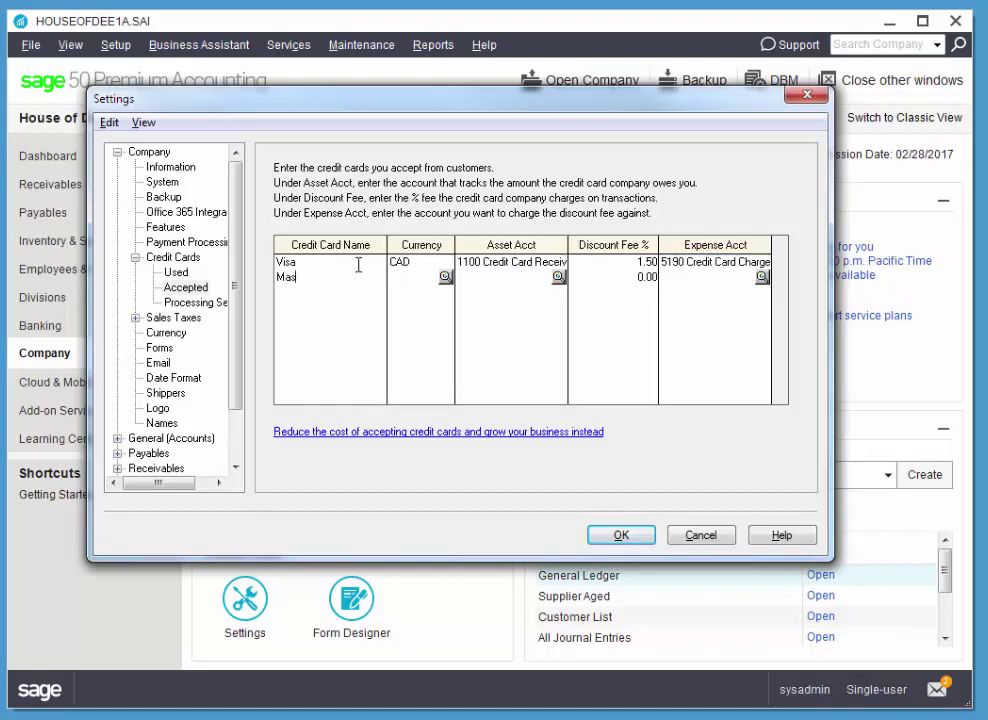
pyautogui.write('terCard')
pyautogui.press('Tab')
pyautogui.write('CAD')
pyautogui.press('Tab')
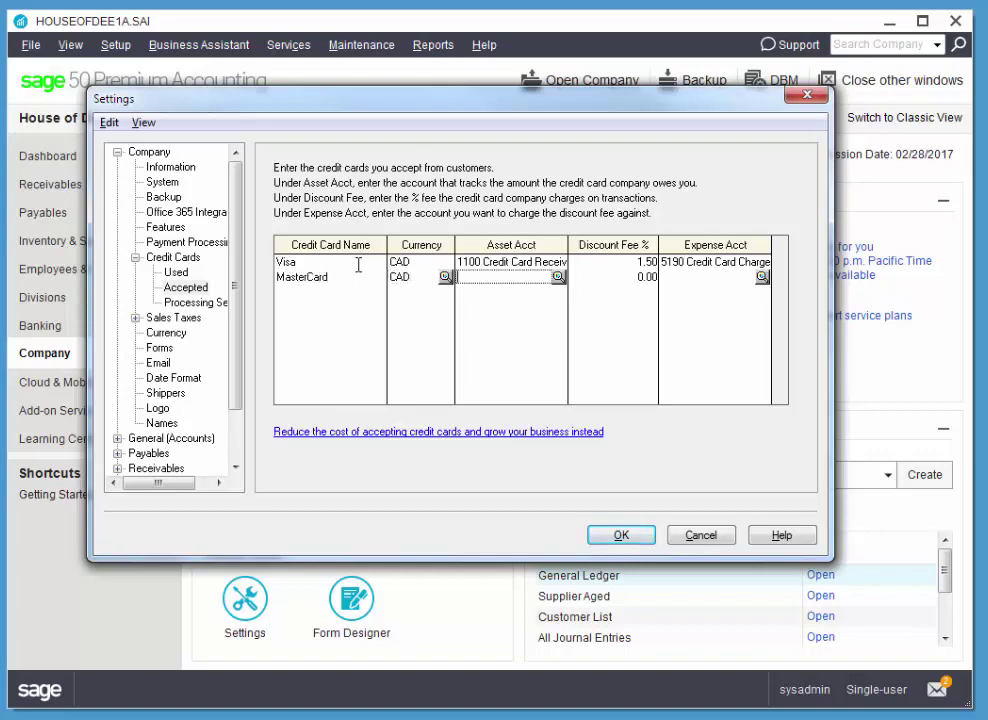
pyautogui.write('1100')
pyautogui.press('Tab')
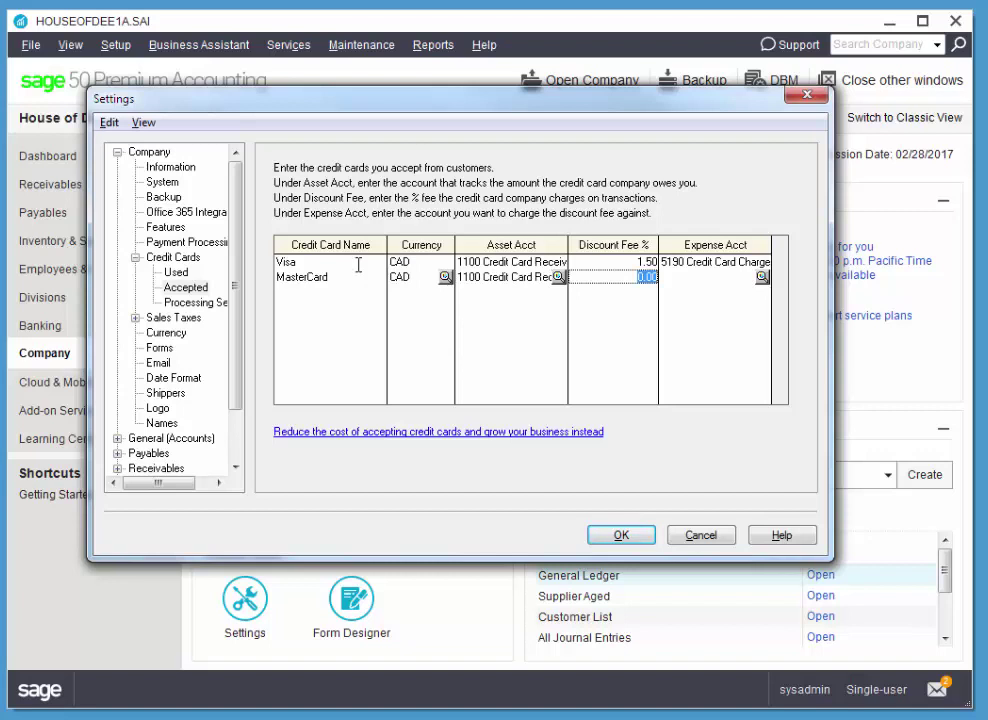
pyautogui.write('1.5')
pyautogui.press('Tab')
pyautogui.write('5190')
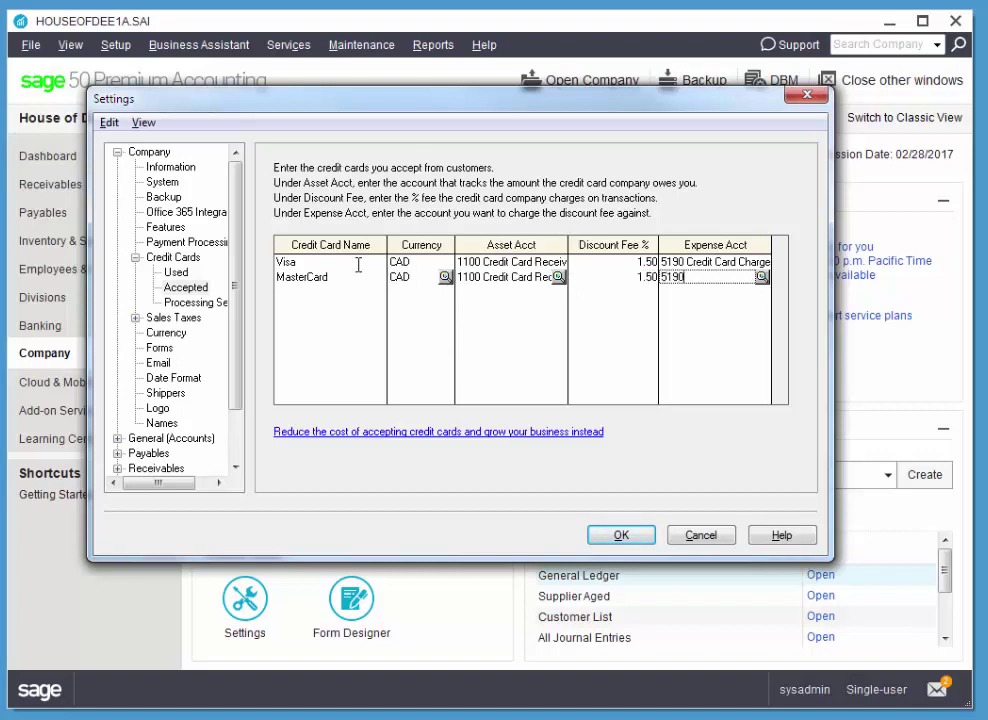
pyautogui.press('Tab')
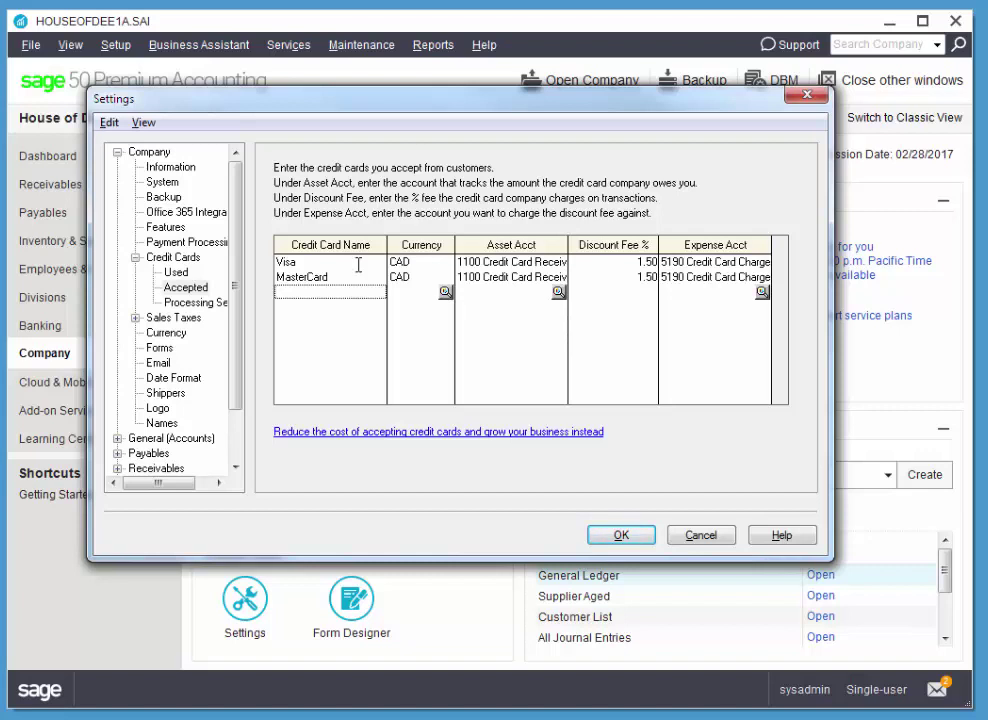
# Step: Add AMEX as an accepted card with currency CAD, asset account 1100, a 2.8% discount fee and expense account 5190, and save the settings
pyautogui.write('AMEX')
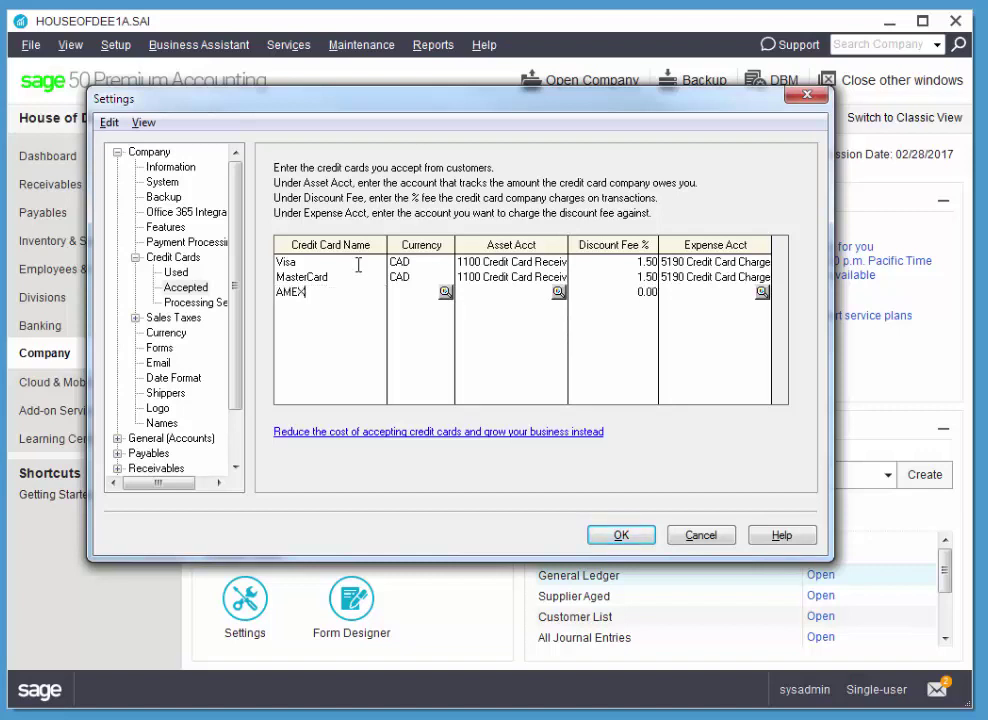
pyautogui.press('Tab')
pyautogui.write('CAD')
pyautogui.press('Tab')
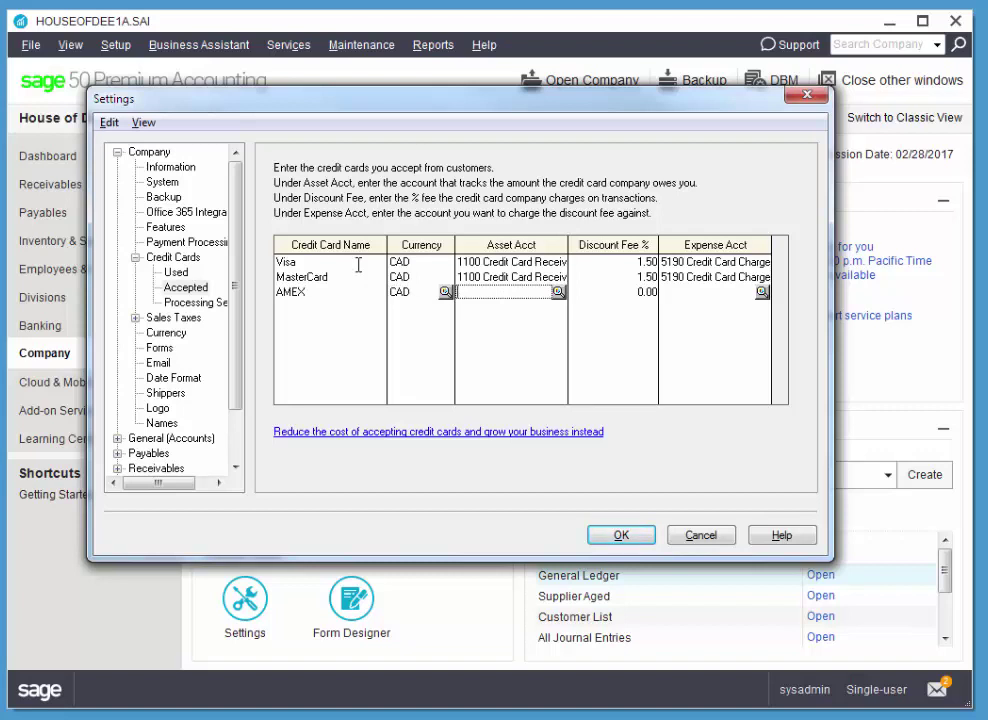
pyautogui.write('1100')
pyautogui.press('Tab')
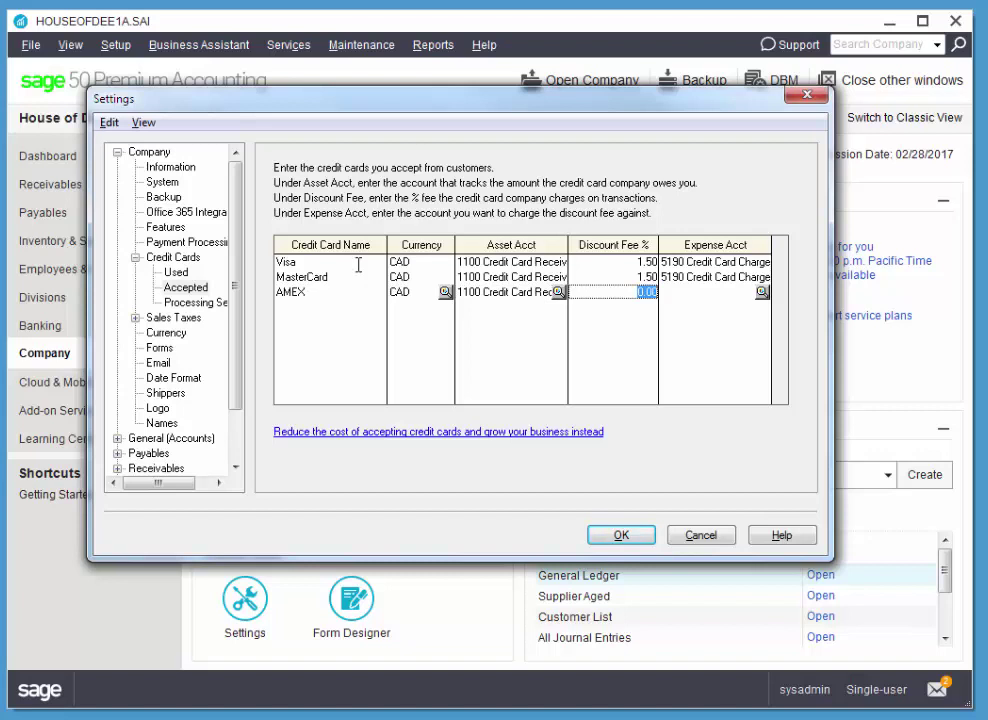
pyautogui.write('2.8')
pyautogui.press('Tab')
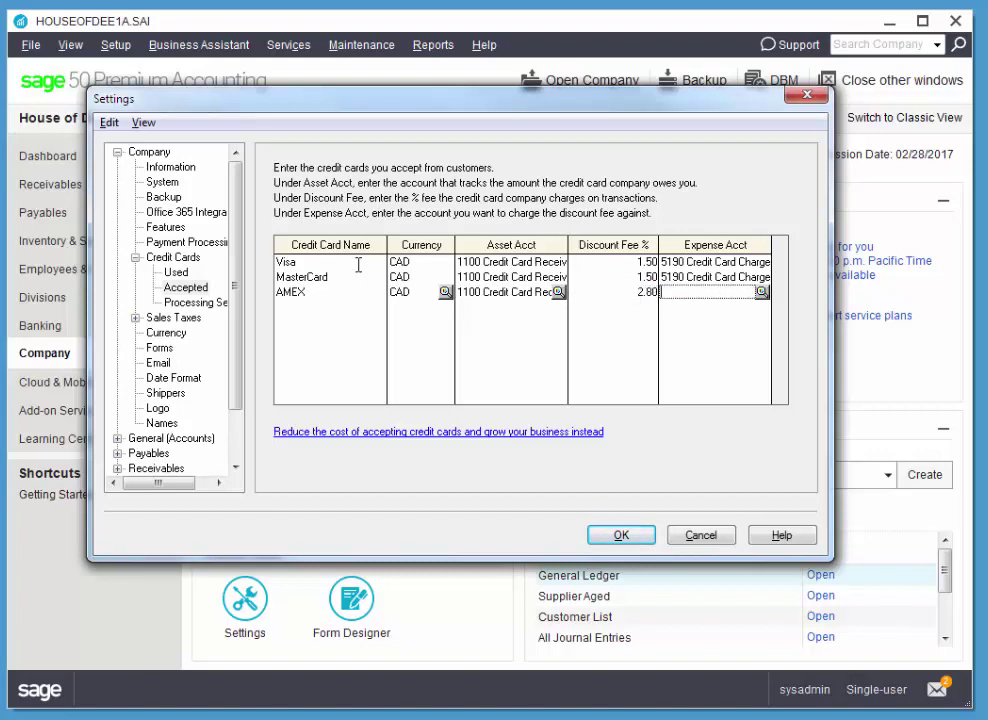
pyautogui.write('5190')
pyautogui.press('Tab')
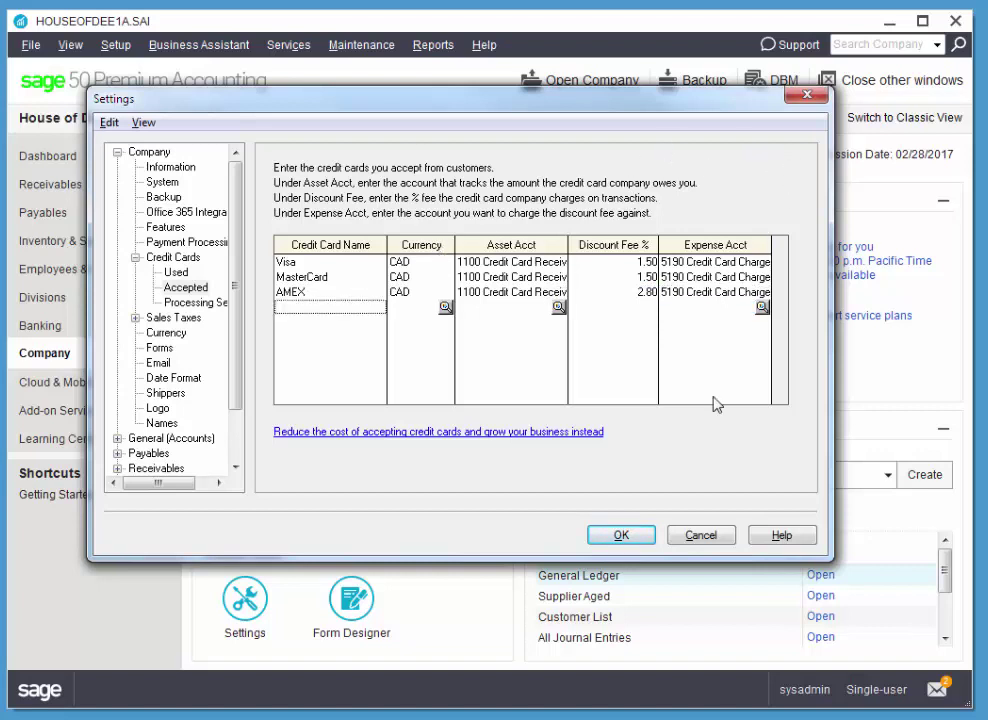
pyautogui.click(620, 535)
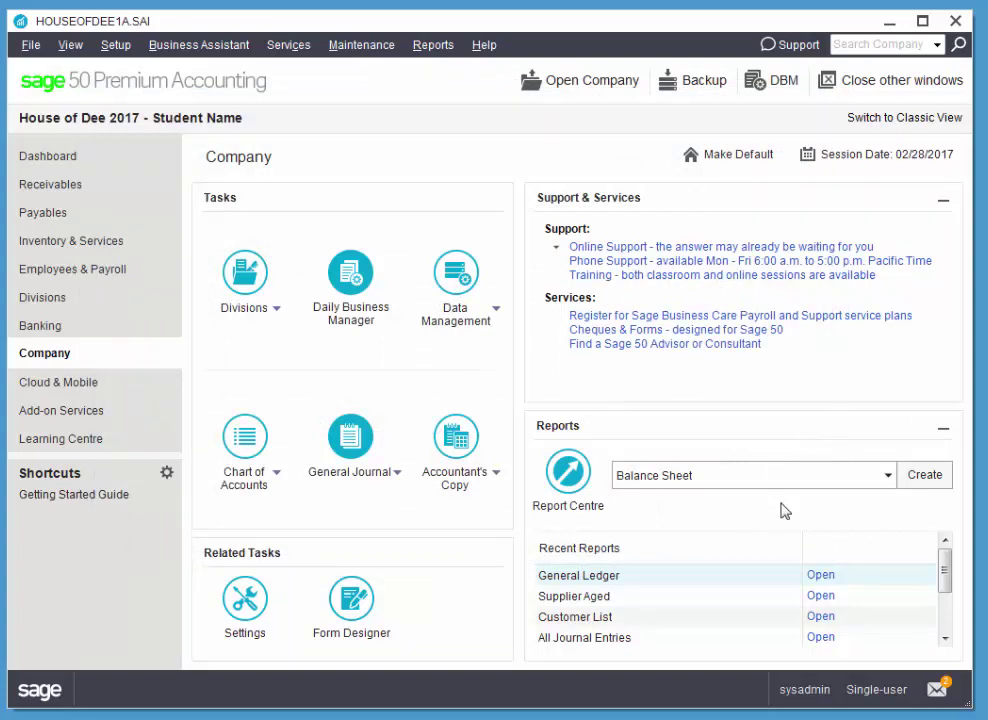
# Step: Start a new sales invoice in Receivables, enter the customer's full name and continue as a one-time customer
pyautogui.click(81, 188)
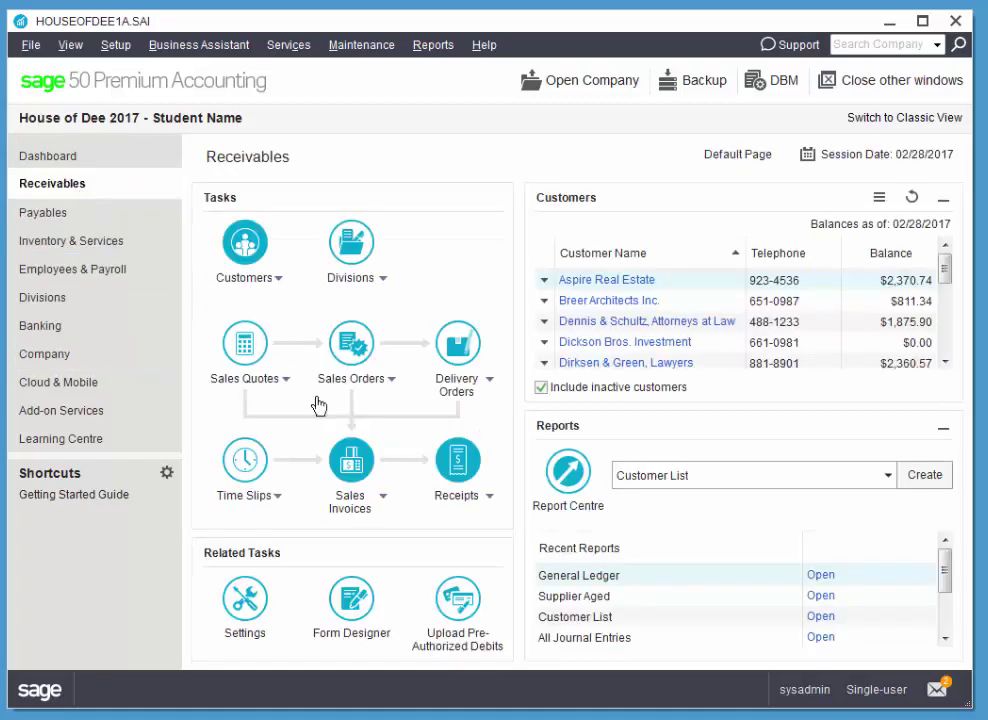
pyautogui.click(353, 462)
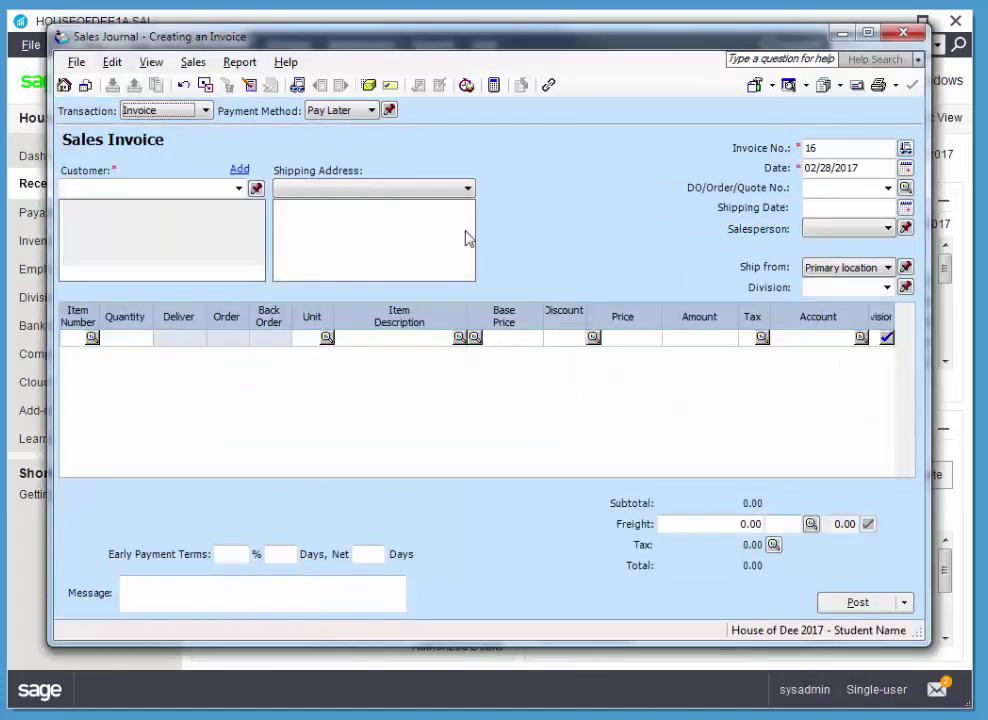
pyautogui.click(166, 190)
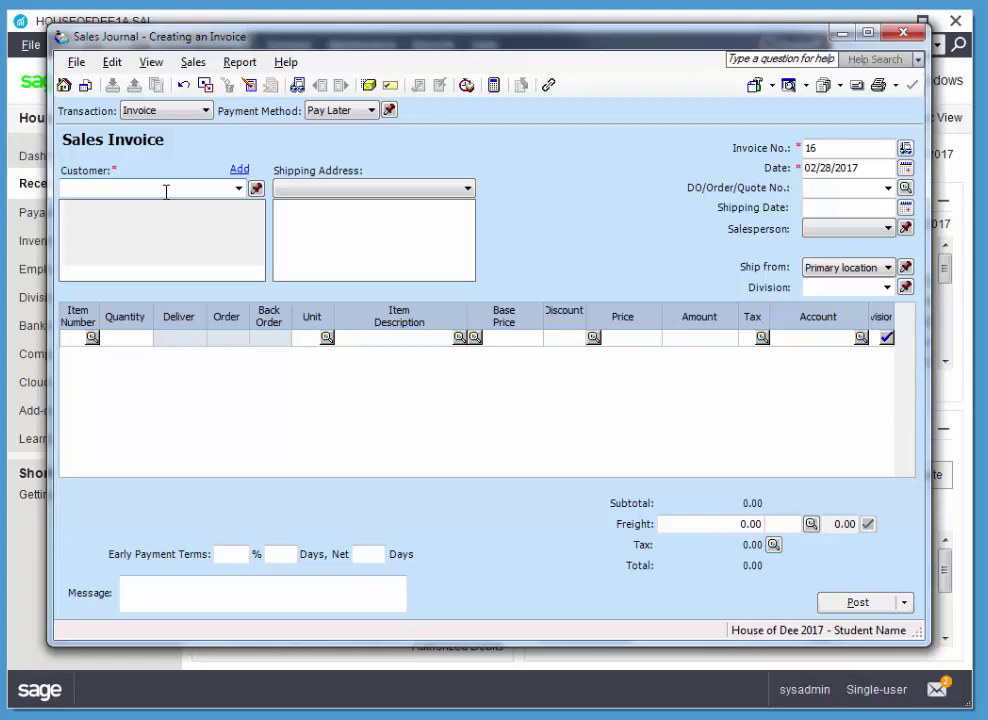
pyautogui.write('Isaac Varley')
pyautogui.press('Tab')
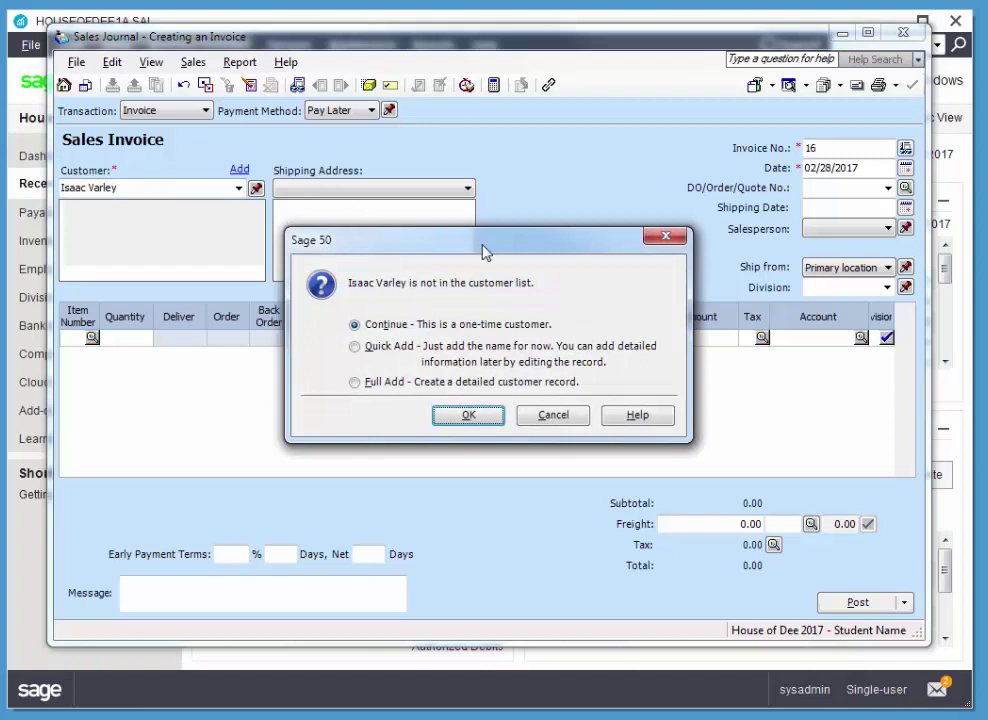
pyautogui.moveTo(482, 250); pyautogui.dragTo(298, 272)
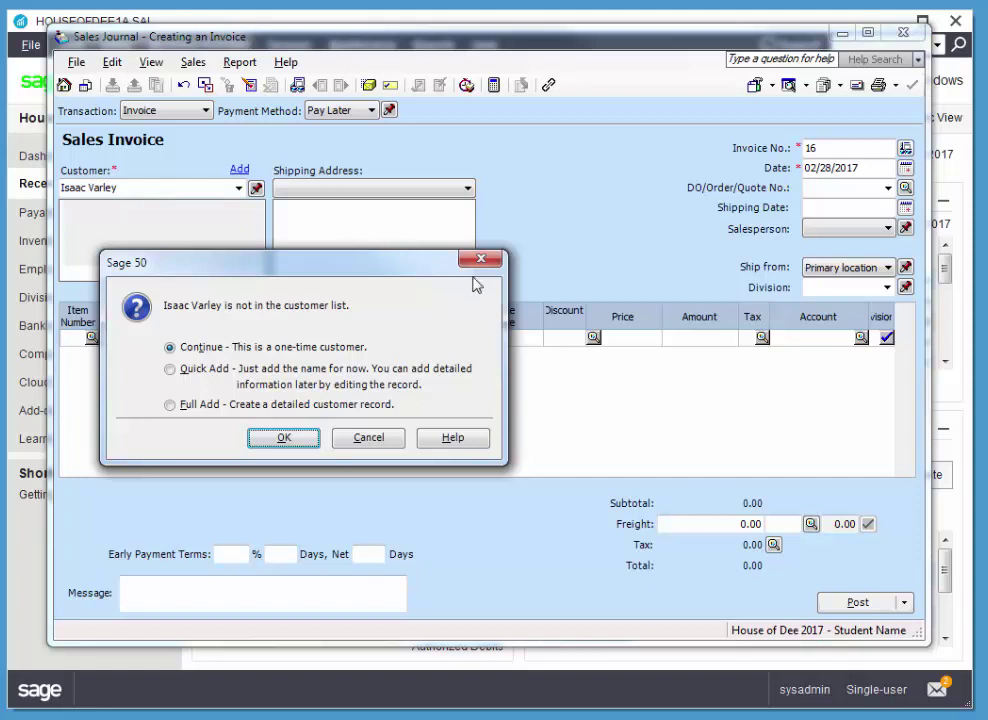
pyautogui.click(306, 437)
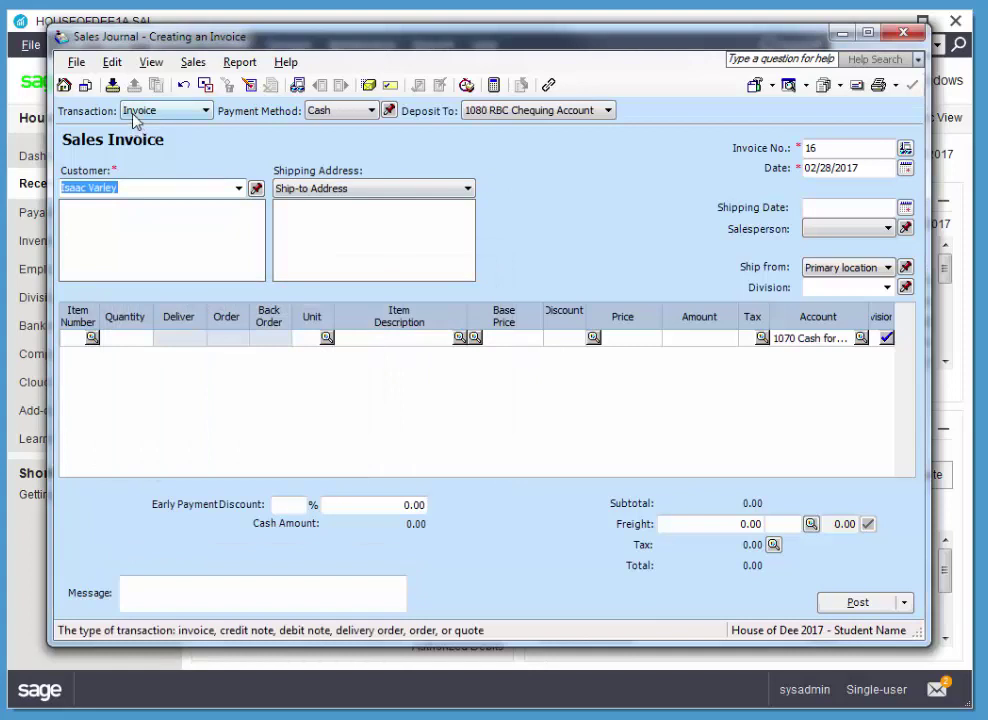
# Step: Set the sales invoice's payment method to Visa and its date to 02/11/2017
pyautogui.click(366, 112)
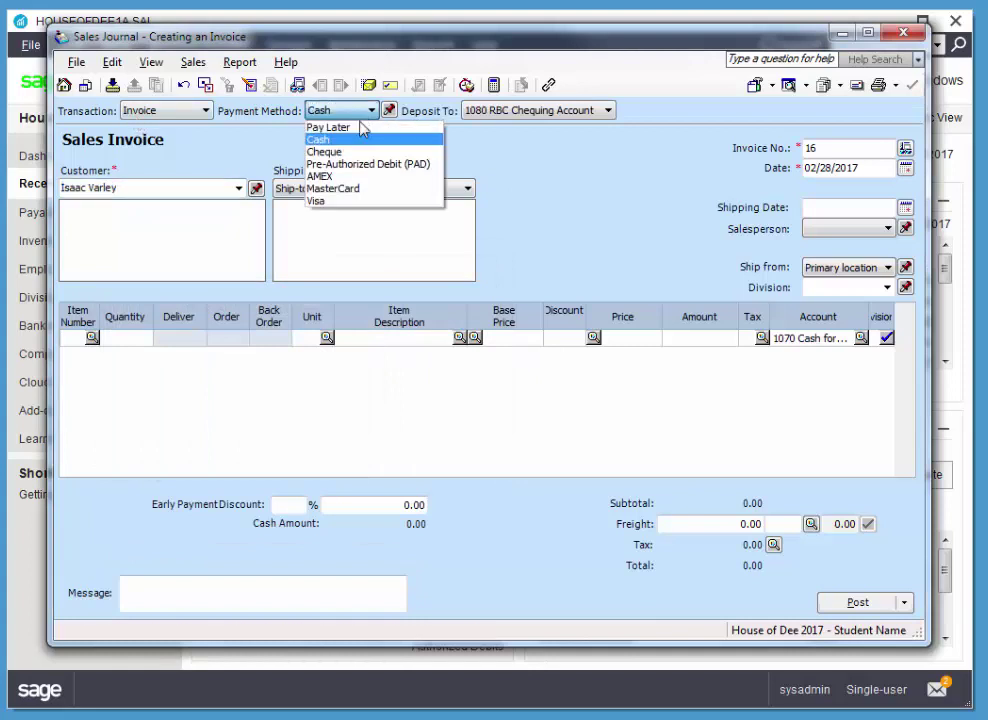
pyautogui.click(320, 201)
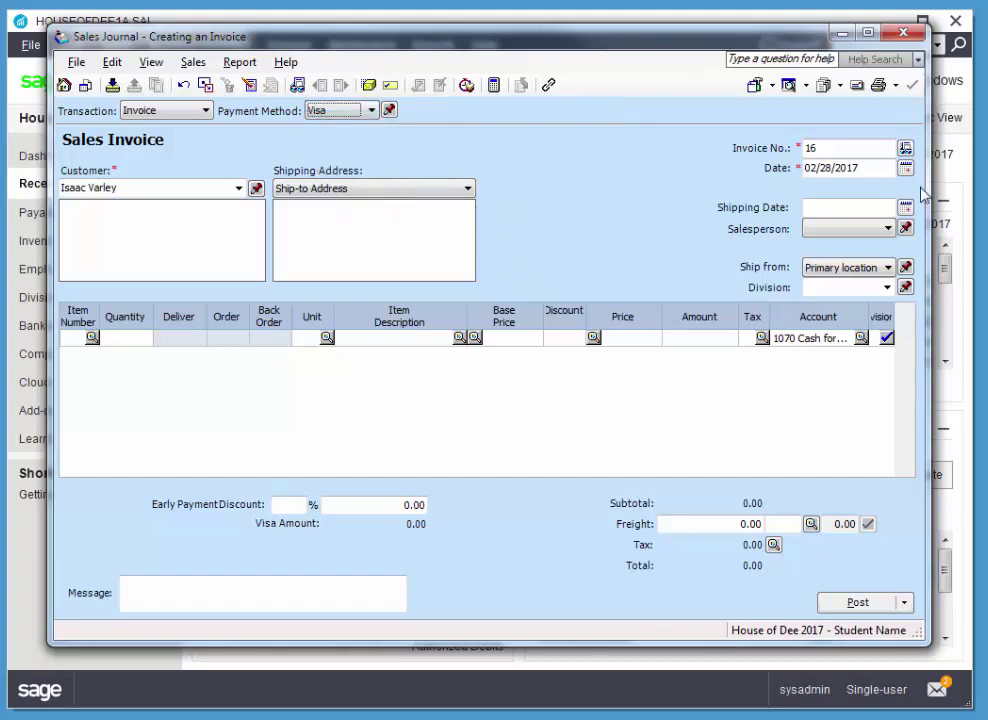
pyautogui.moveTo(886, 168); pyautogui.dragTo(810, 170)
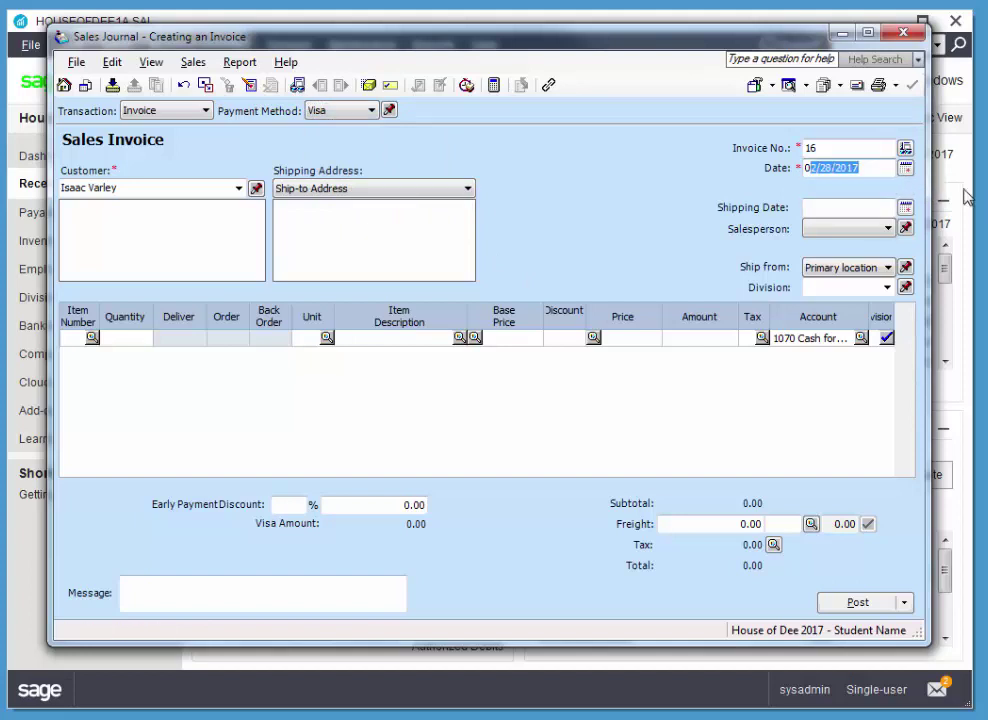
pyautogui.click(906, 169)
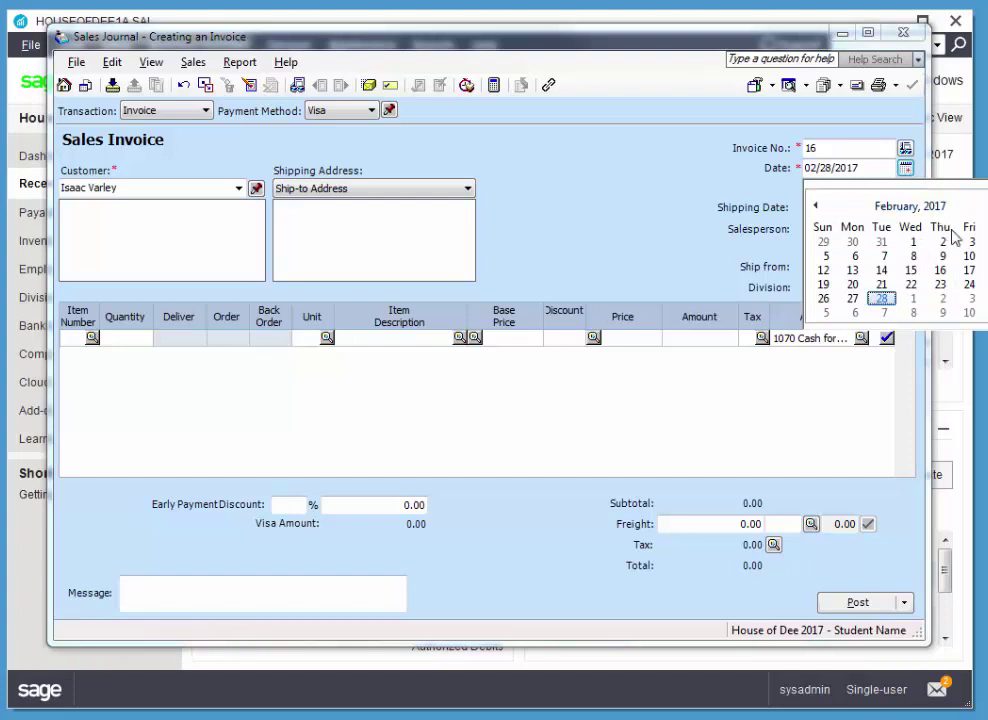
pyautogui.click(984, 256)
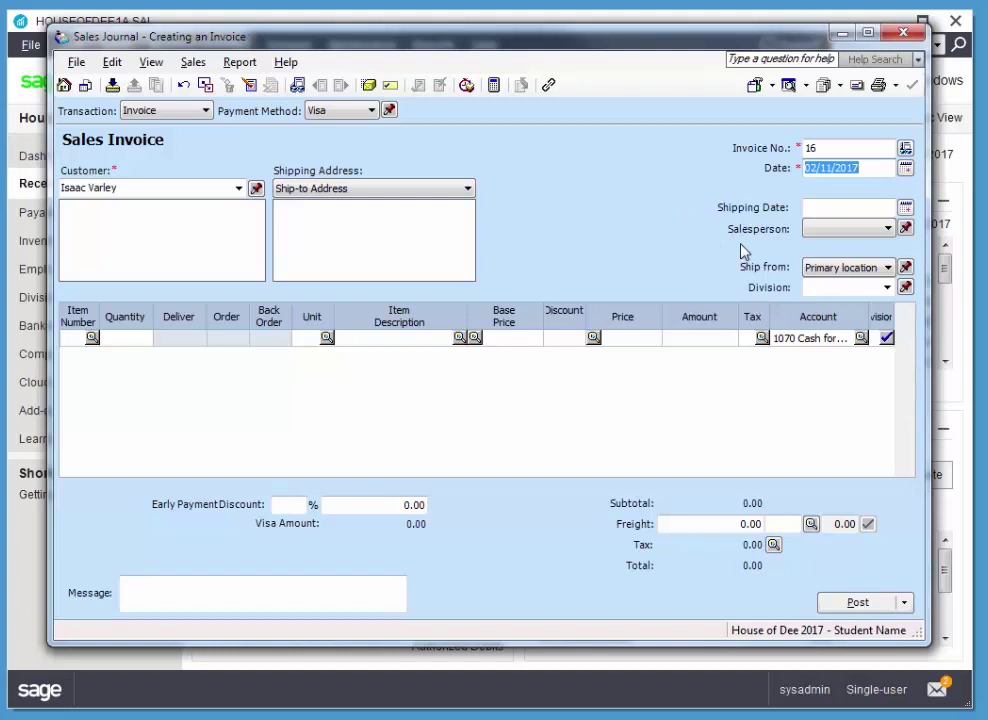
# Step: Add a line for 2 units of item 105 Accessories:Sculptures with tax code H - HST 13% not included (Ontario)
pyautogui.doubleClick(82, 340)
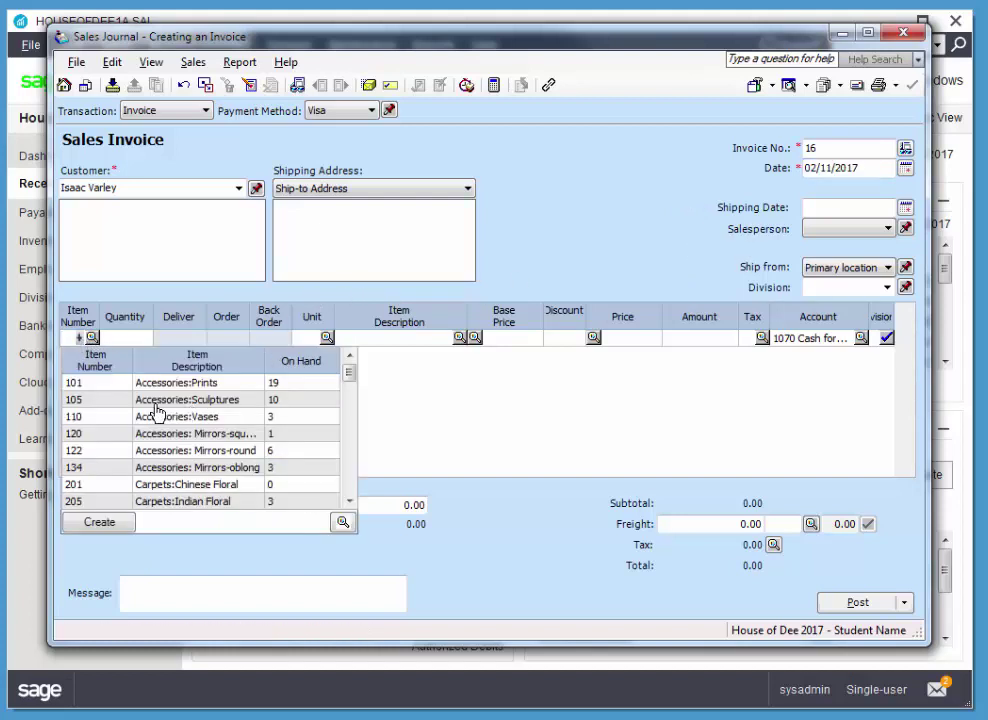
pyautogui.click(106, 402)
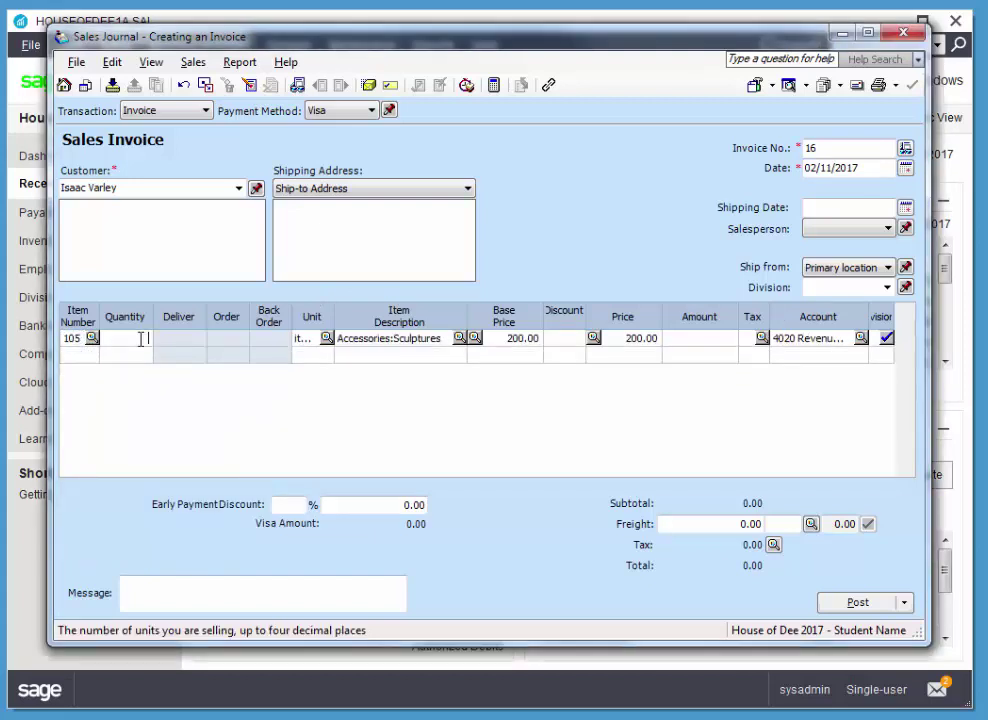
pyautogui.write('2')
pyautogui.press('Tab')
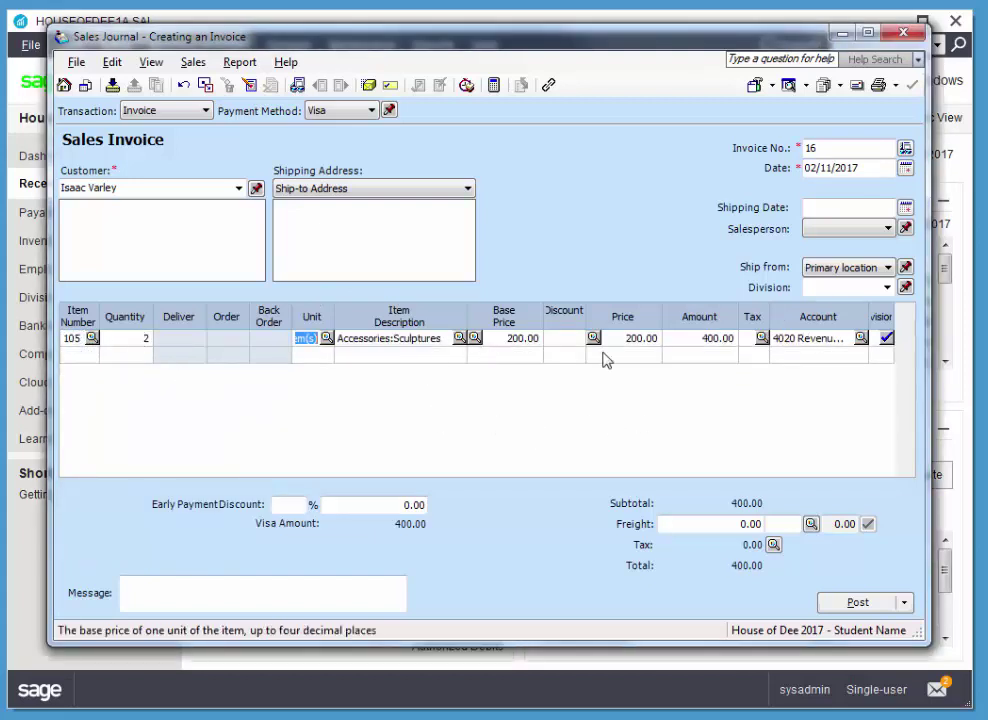
pyautogui.click(762, 339)
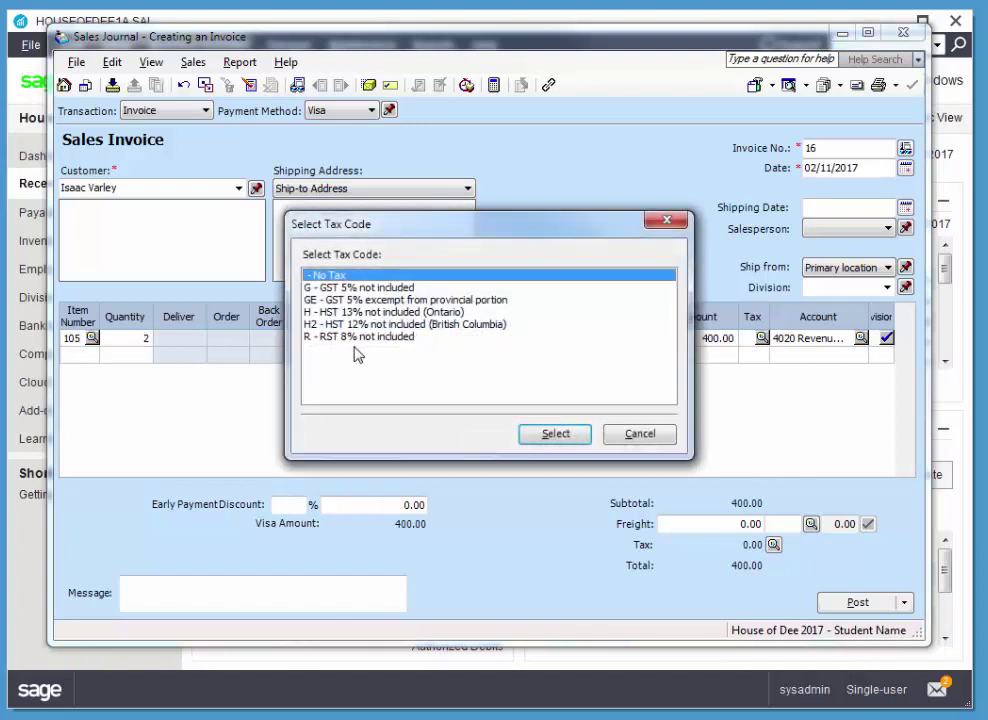
pyautogui.click(332, 312)
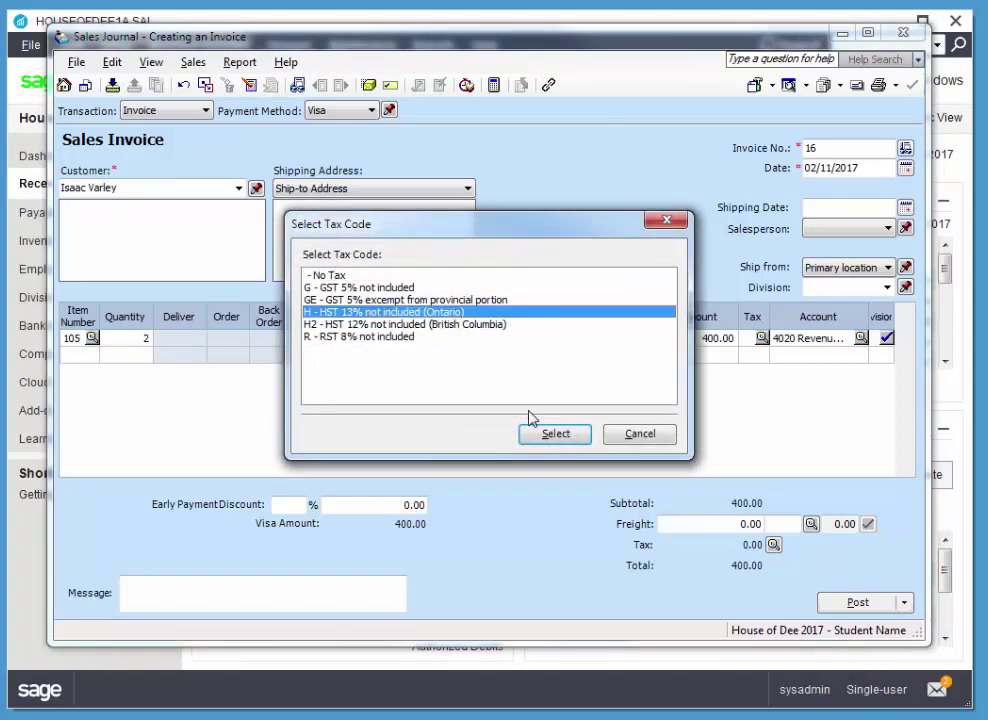
pyautogui.click(585, 433)
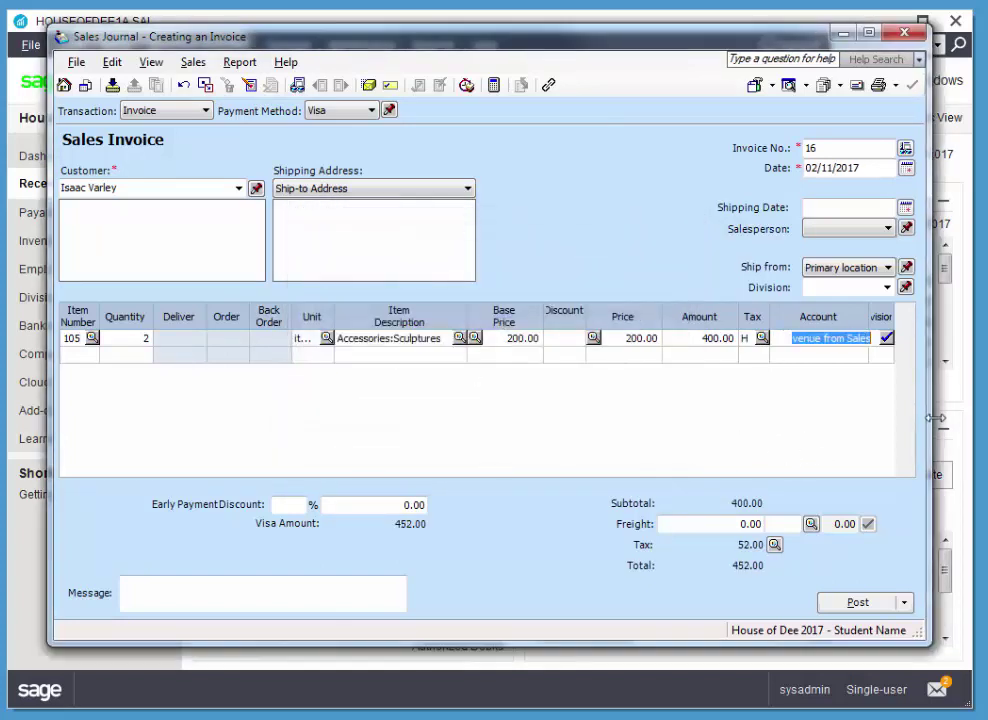
# Step: Widen the invoice window slightly and set the early payment discount to 3%
pyautogui.moveTo(935, 418); pyautogui.dragTo(953, 418)
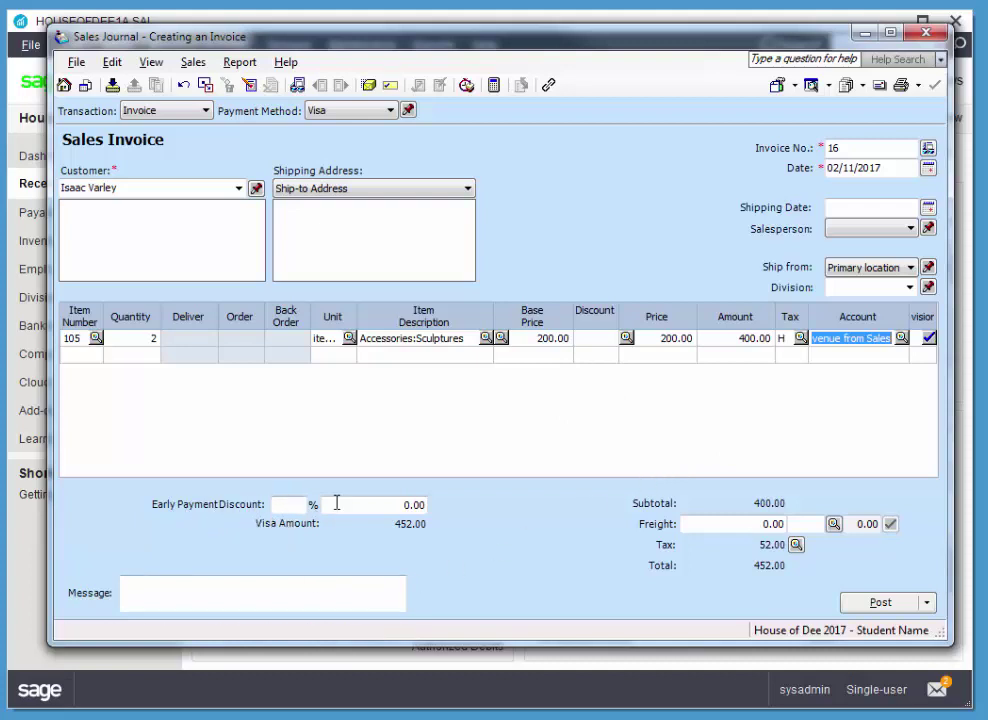
pyautogui.click(289, 503)
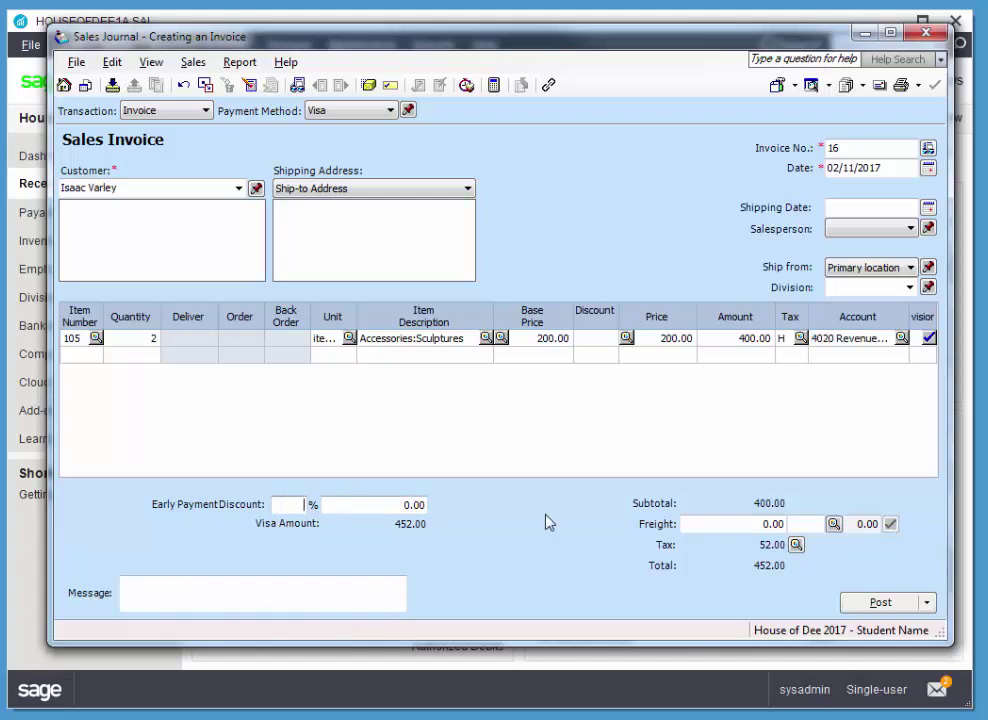
pyautogui.write('3')
pyautogui.press('Tab')
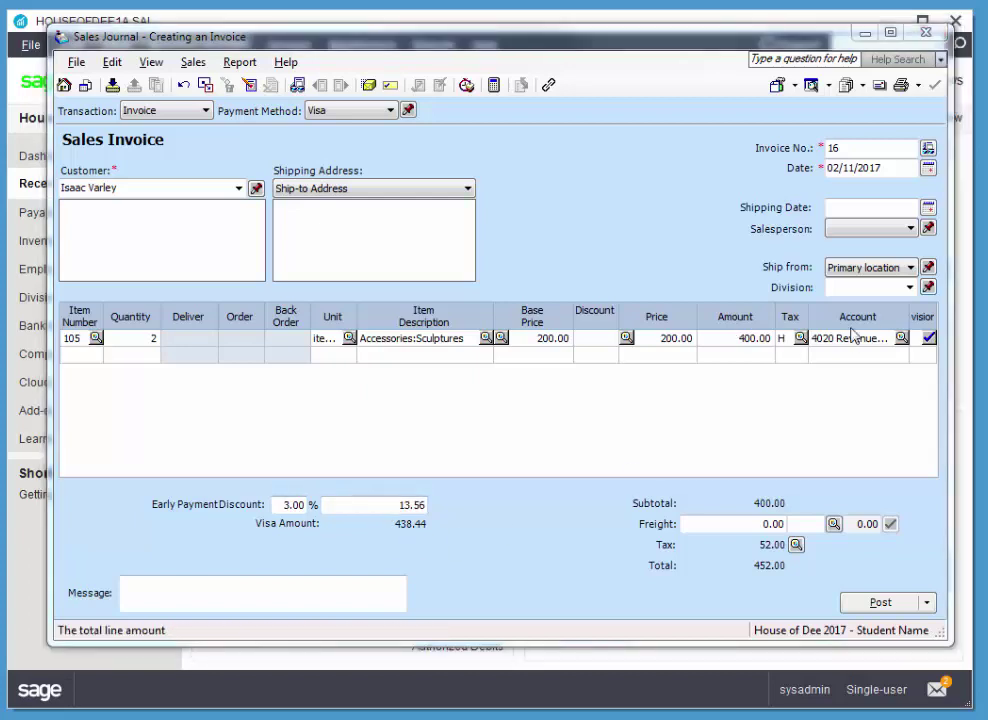
# Step: Display the sales journal entry for this invoice, review its debits and credits, and close the report
pyautogui.click(239, 62)
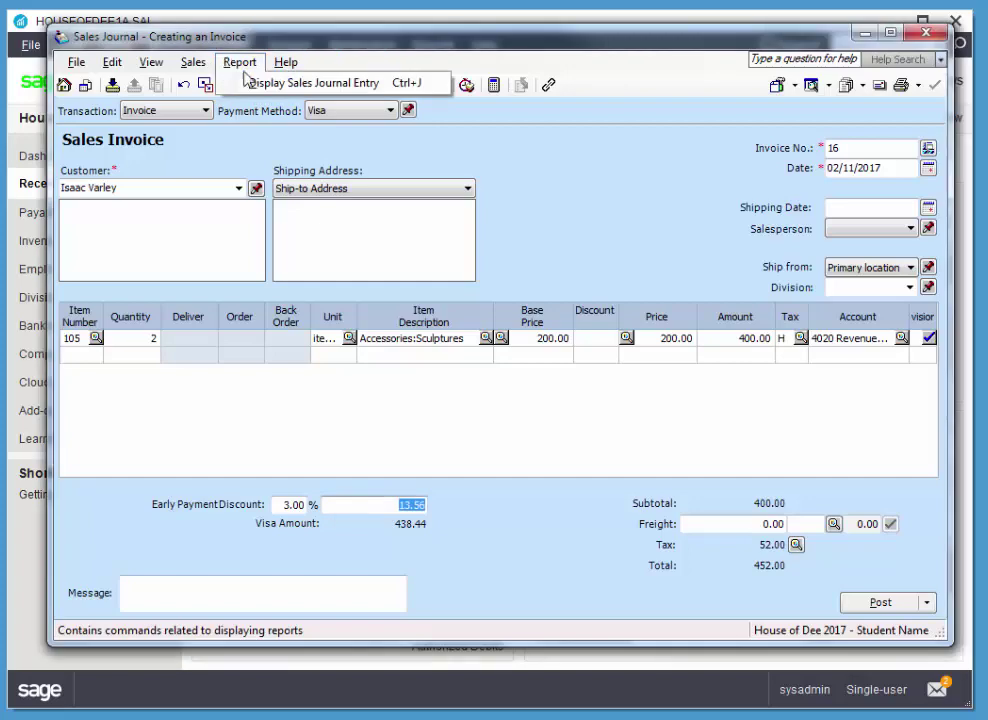
pyautogui.click(265, 82)
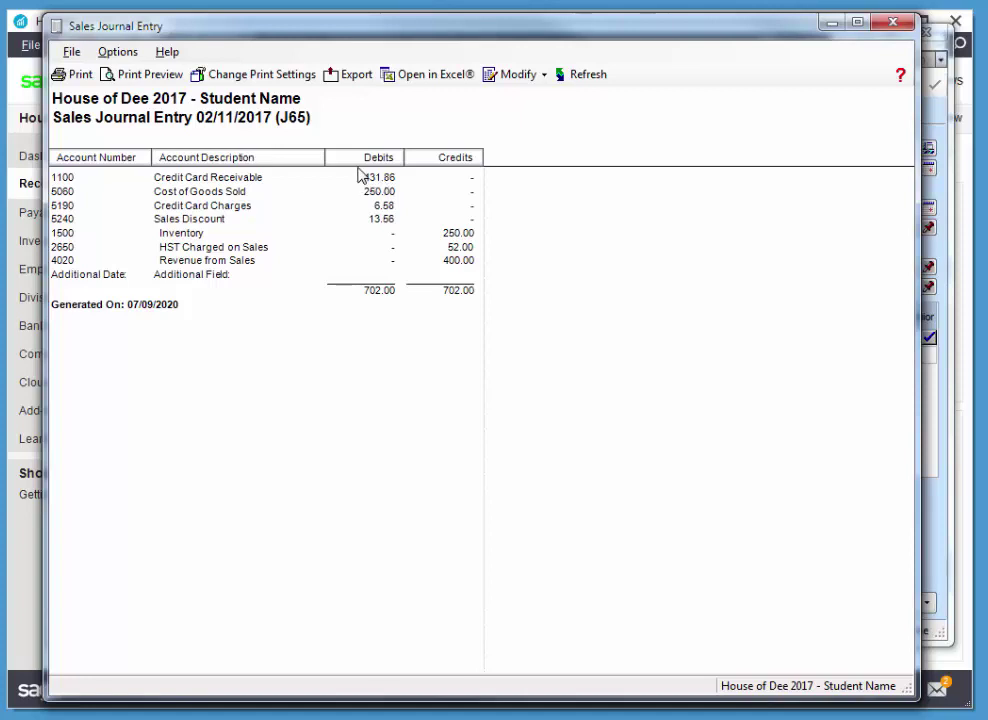
pyautogui.click(893, 21)
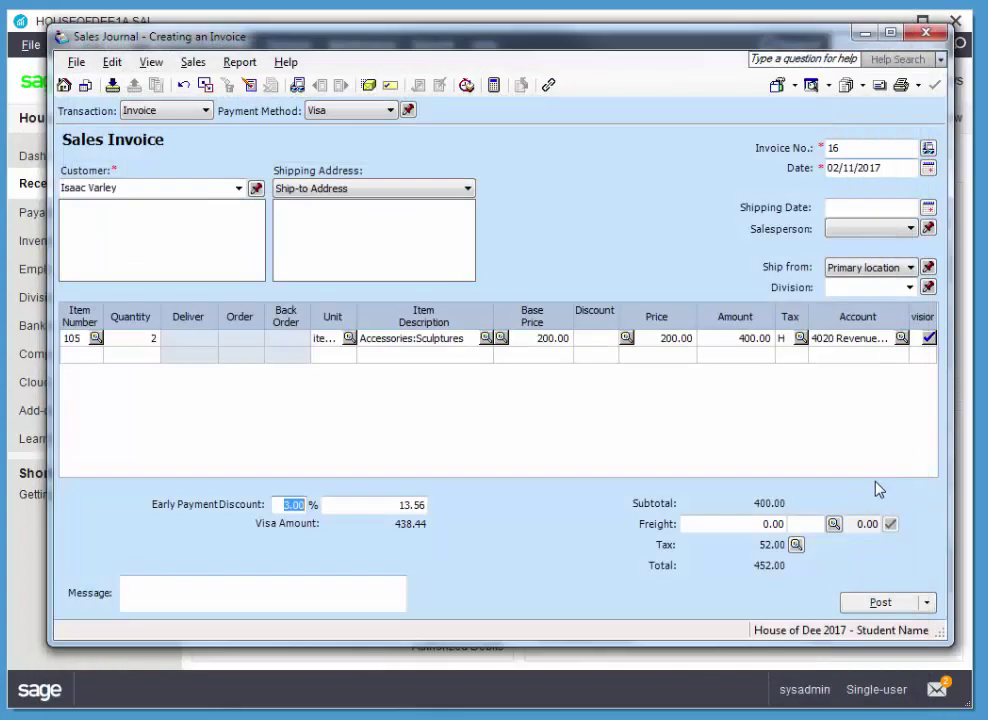
# Step: Post the sales invoice, close the Sales Journal and dismiss the Paya credit card processing offer
pyautogui.click(880, 604)
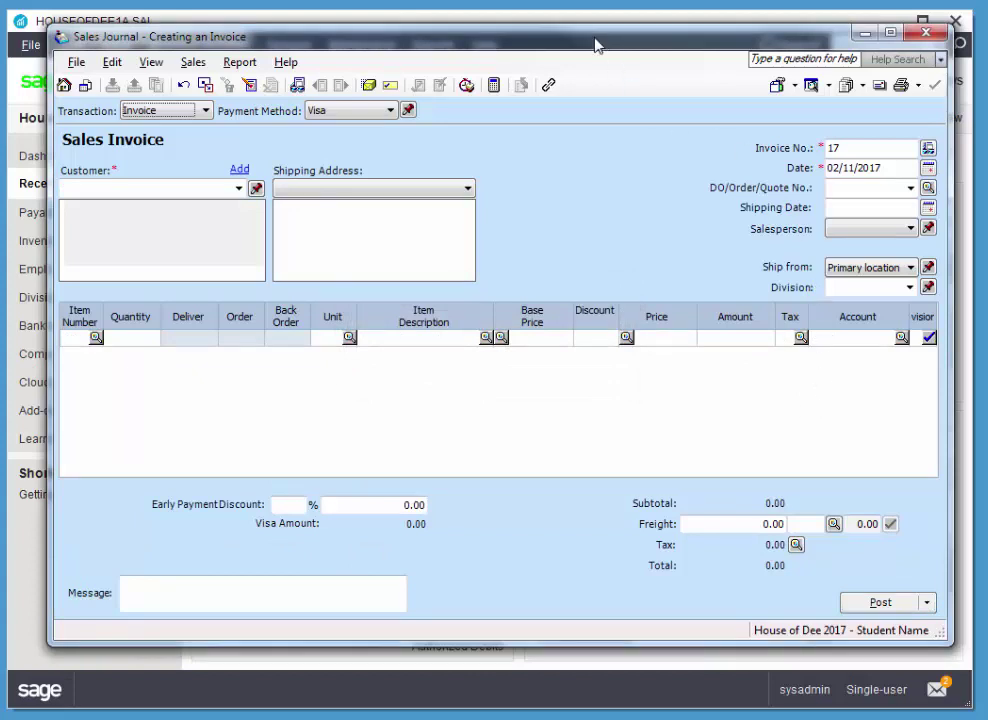
pyautogui.click(922, 37)
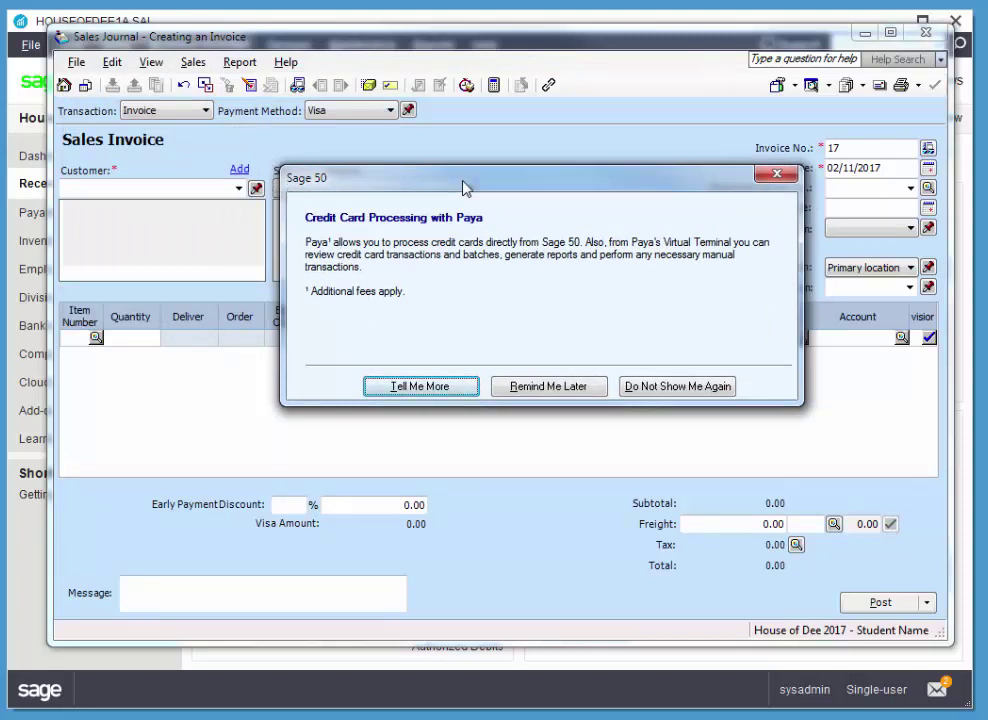
pyautogui.moveTo(462, 184); pyautogui.dragTo(456, 214)
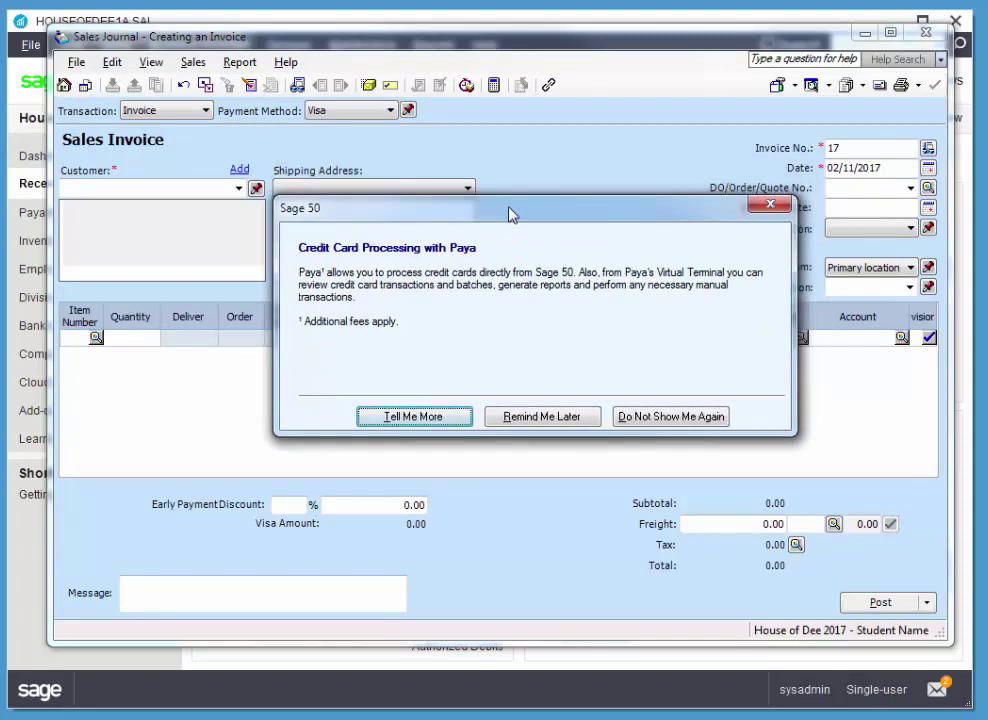
pyautogui.click(771, 206)
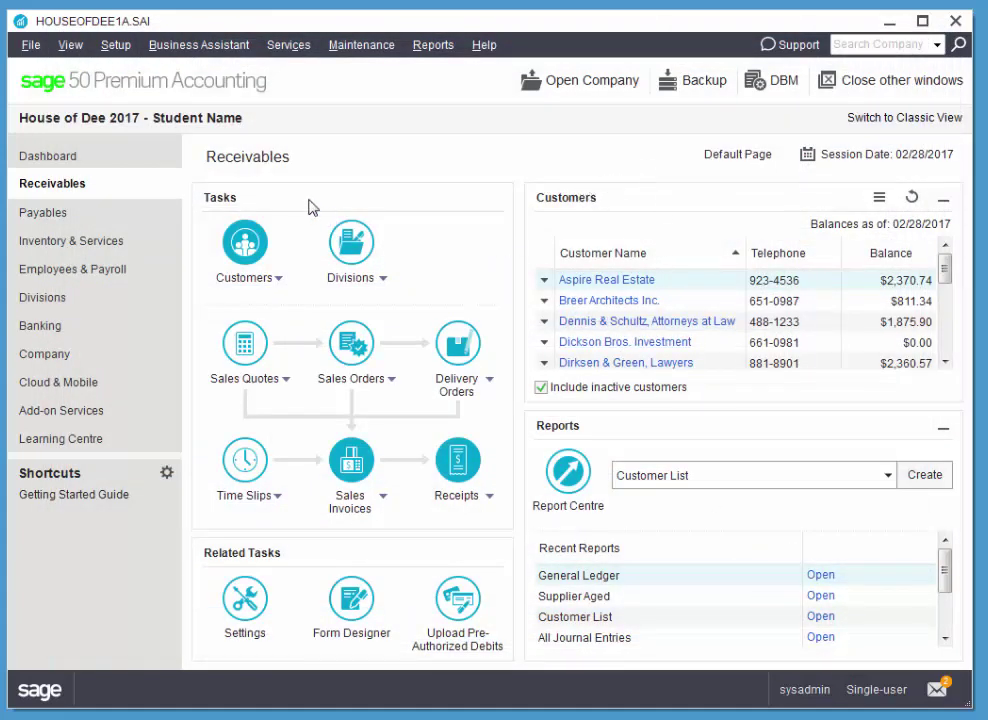
# Step: Start a new purchase invoice in Payables for Toronto Sun and save a full supplier record for it with only the name
pyautogui.click(60, 218)
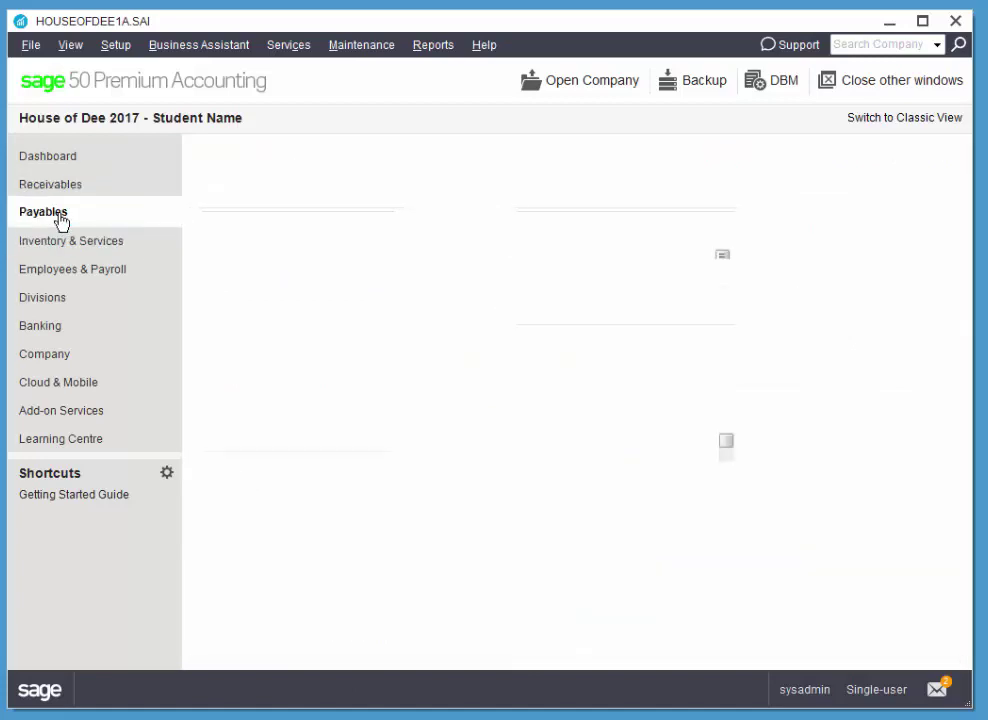
pyautogui.click(258, 466)
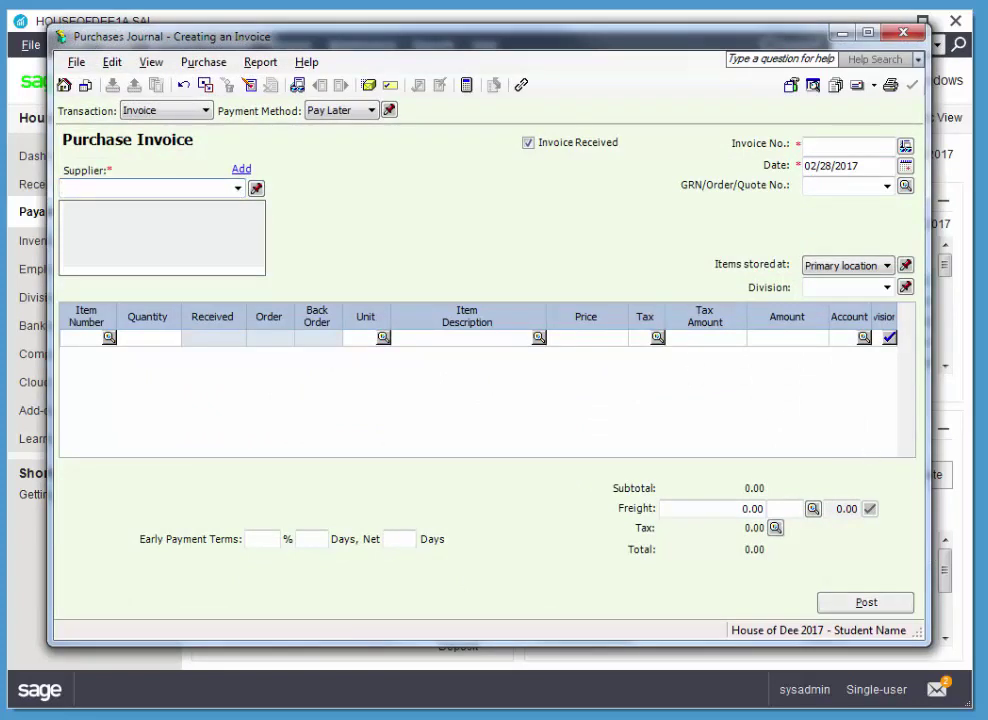
pyautogui.write('Tor')
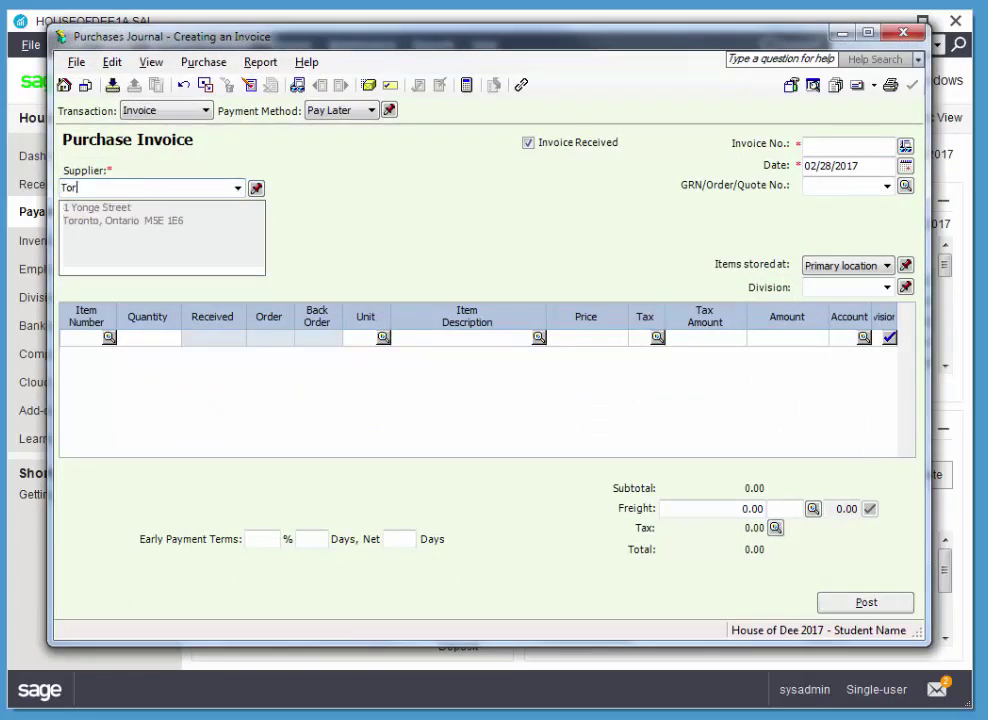
pyautogui.write('onto Sun')
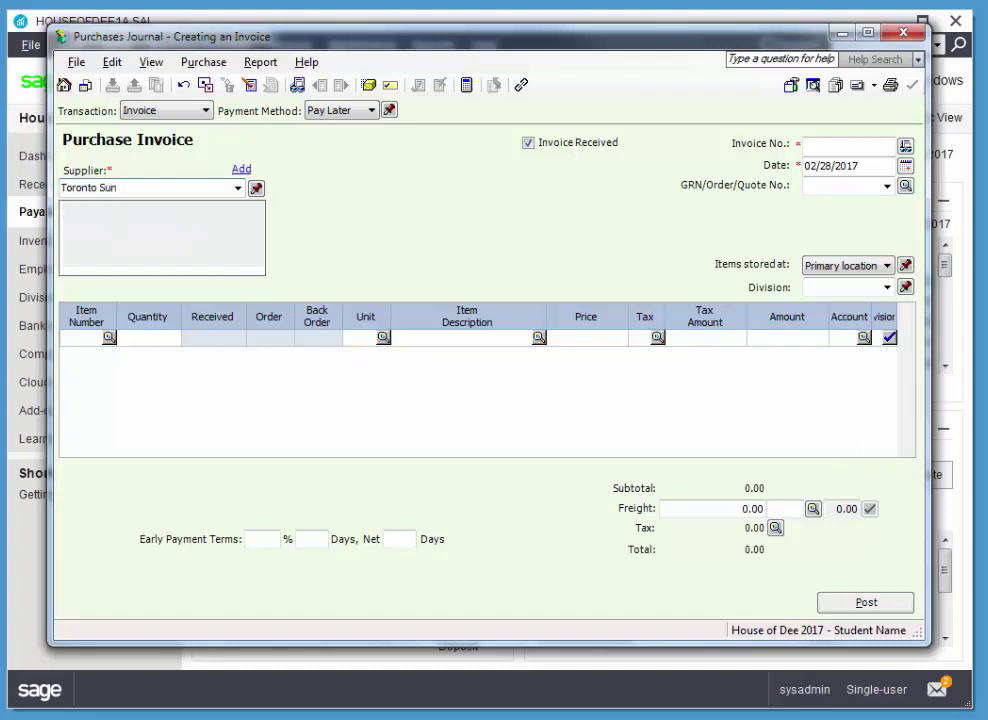
pyautogui.press('Tab')
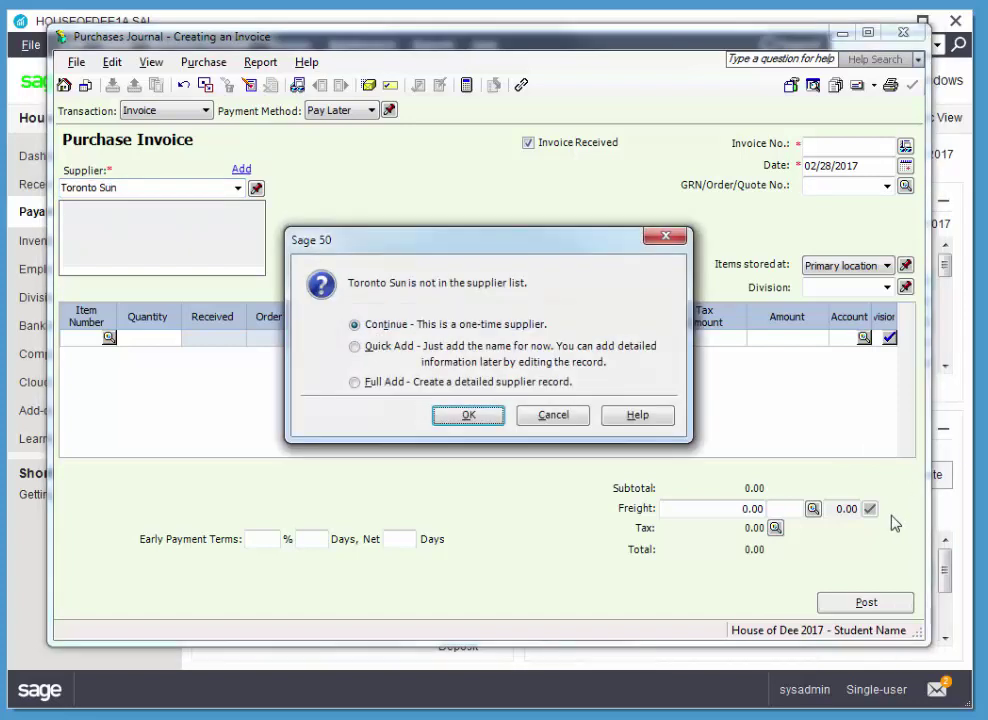
pyautogui.click(441, 380)
pyautogui.click(474, 417)
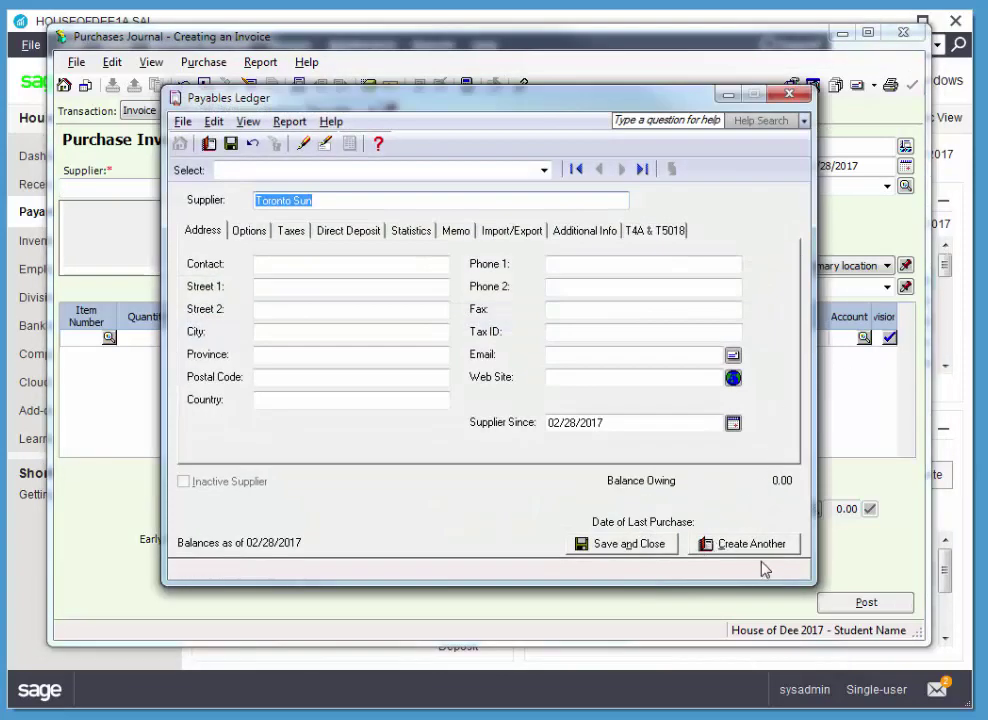
pyautogui.click(655, 549)
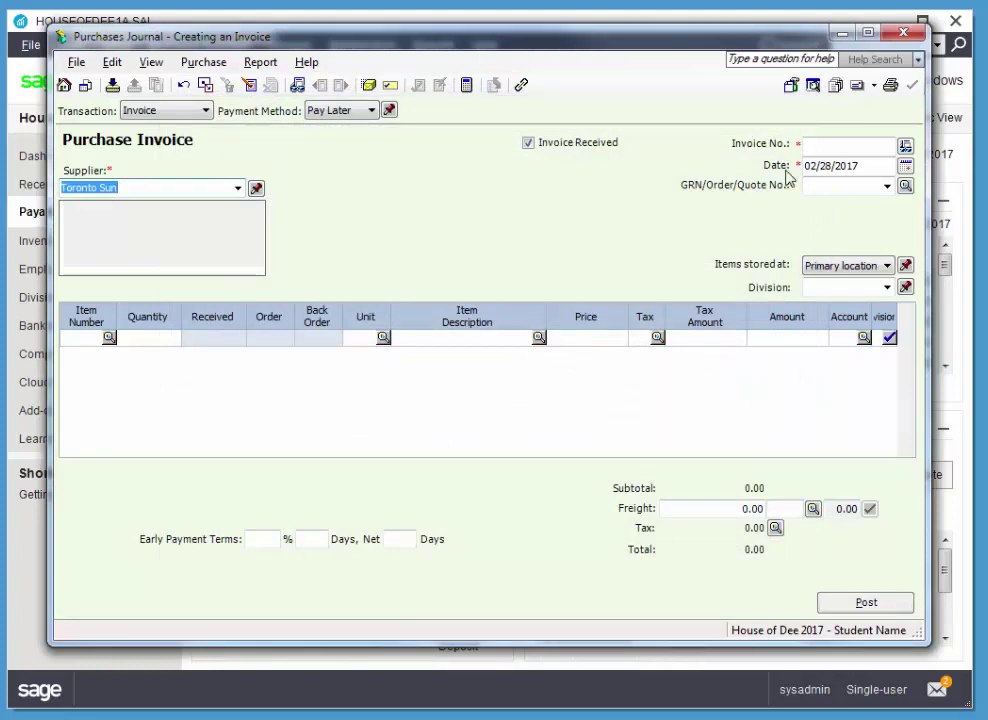
# Step: Set the purchase invoice number to TSun and the date to 02/12/2017
pyautogui.click(849, 147)
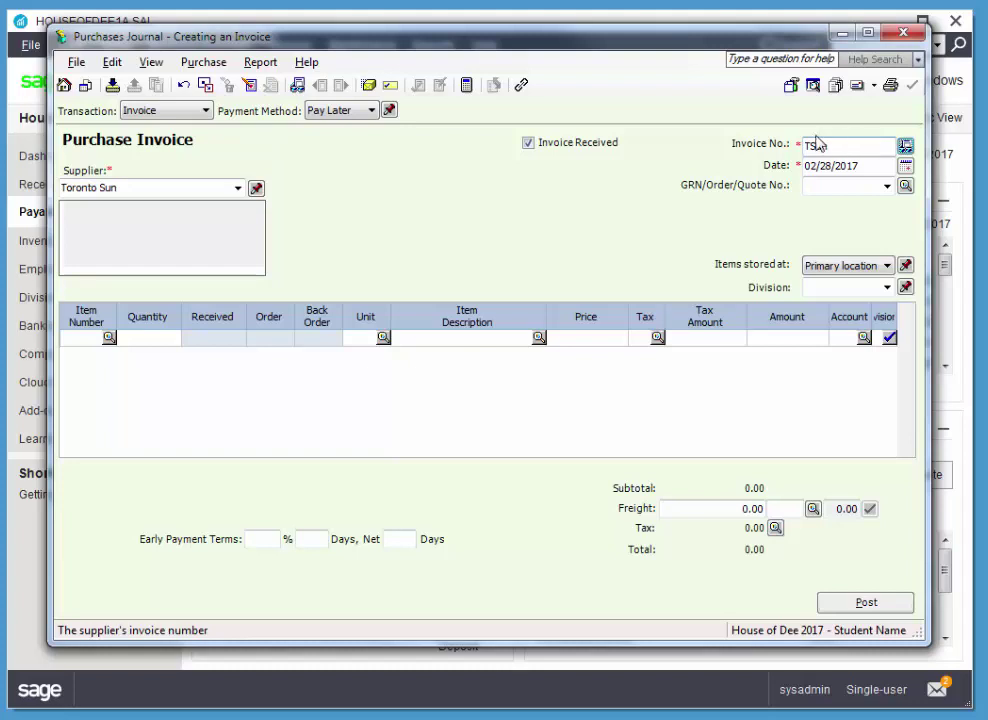
pyautogui.click(905, 166)
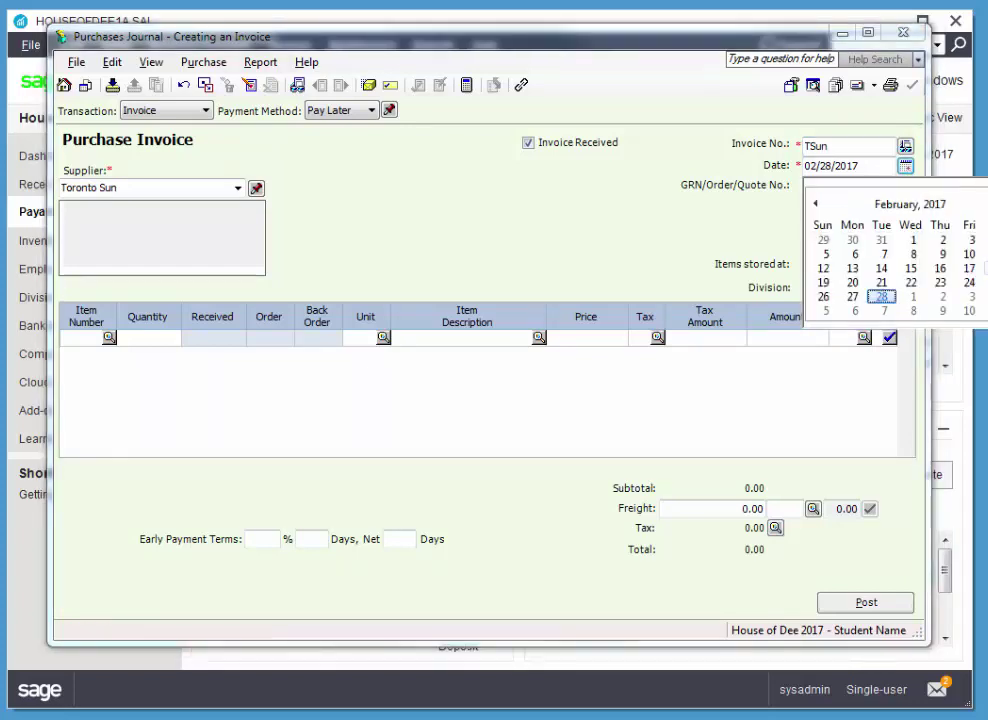
pyautogui.click(821, 270)
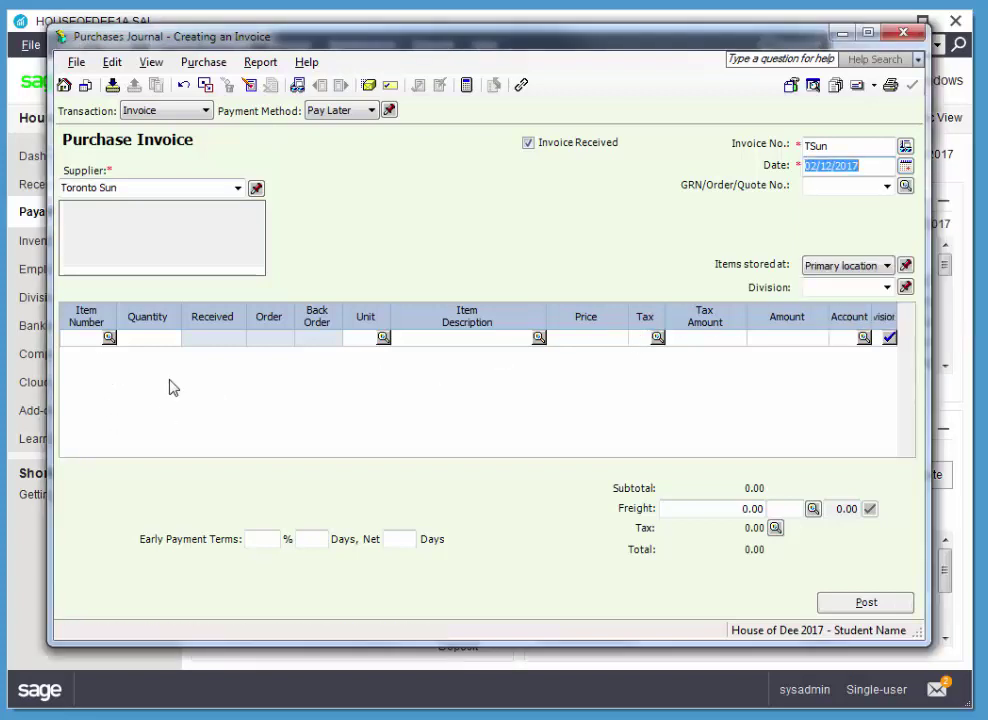
# Step: Enter a Weekly Advertising line on the purchase invoice with an amount of 465 and tax code H - HST 13% (Ontario)
pyautogui.click(446, 343)
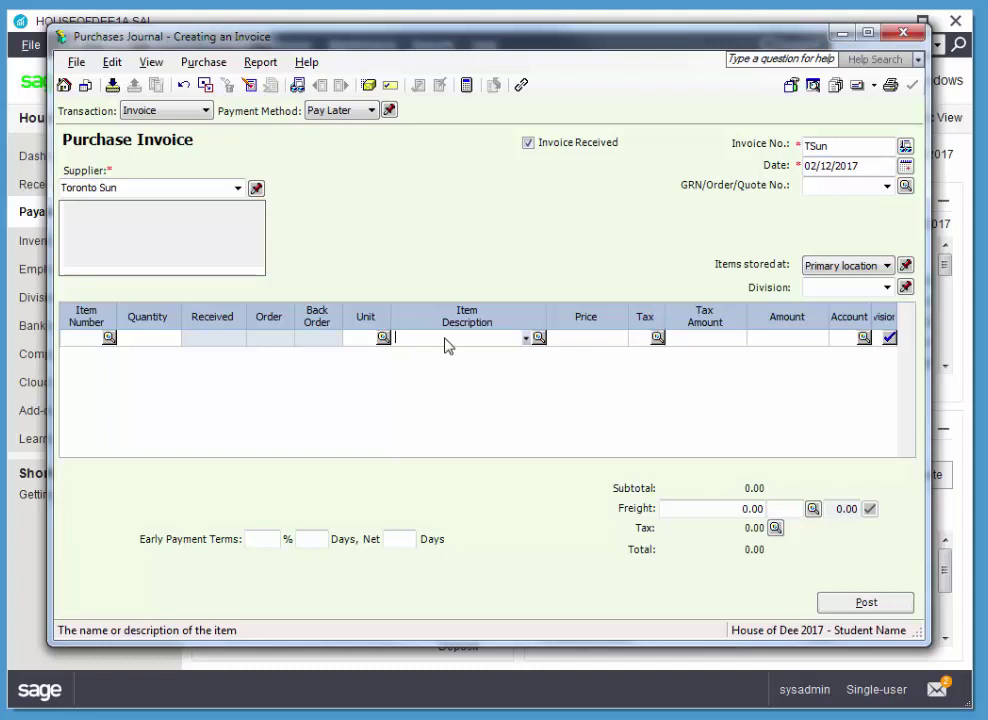
pyautogui.write('W')
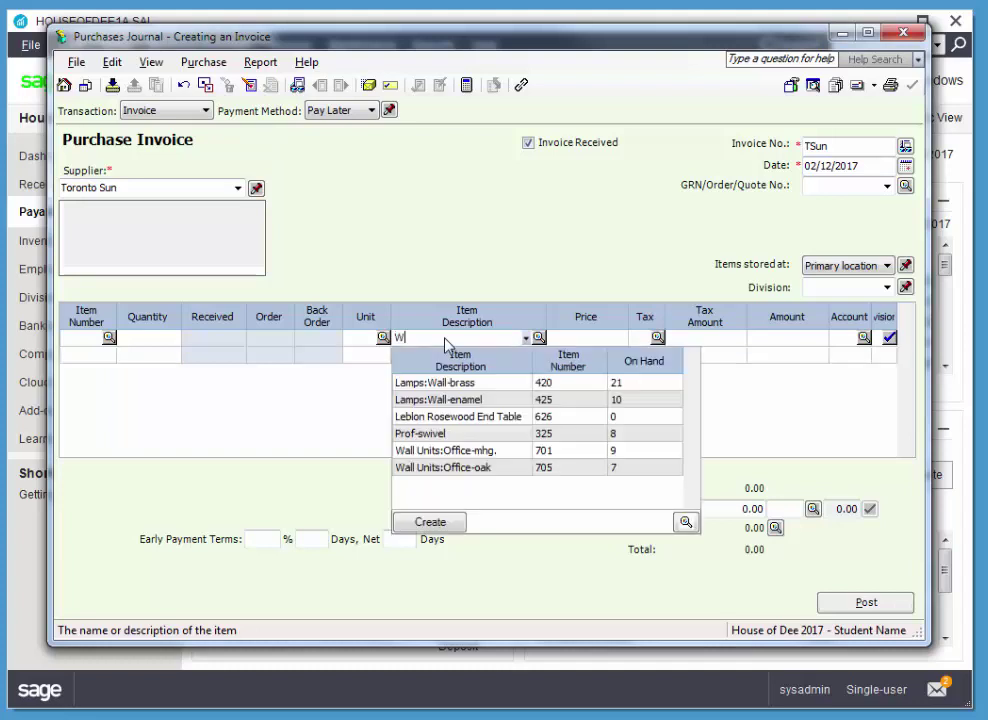
pyautogui.write('eekly Advertising')
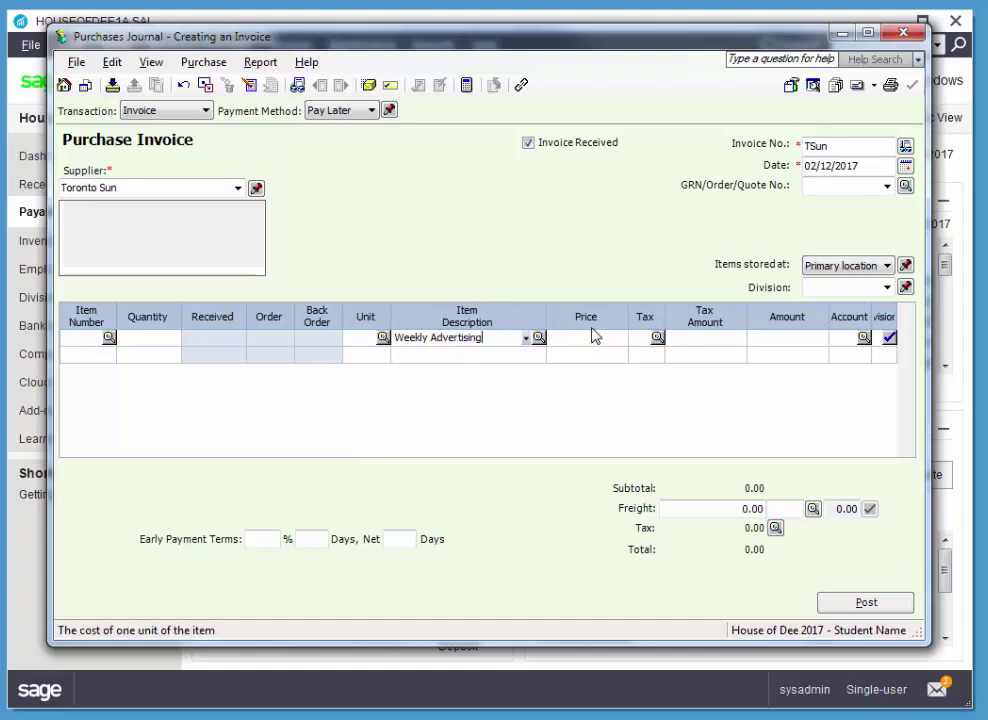
pyautogui.click(822, 339)
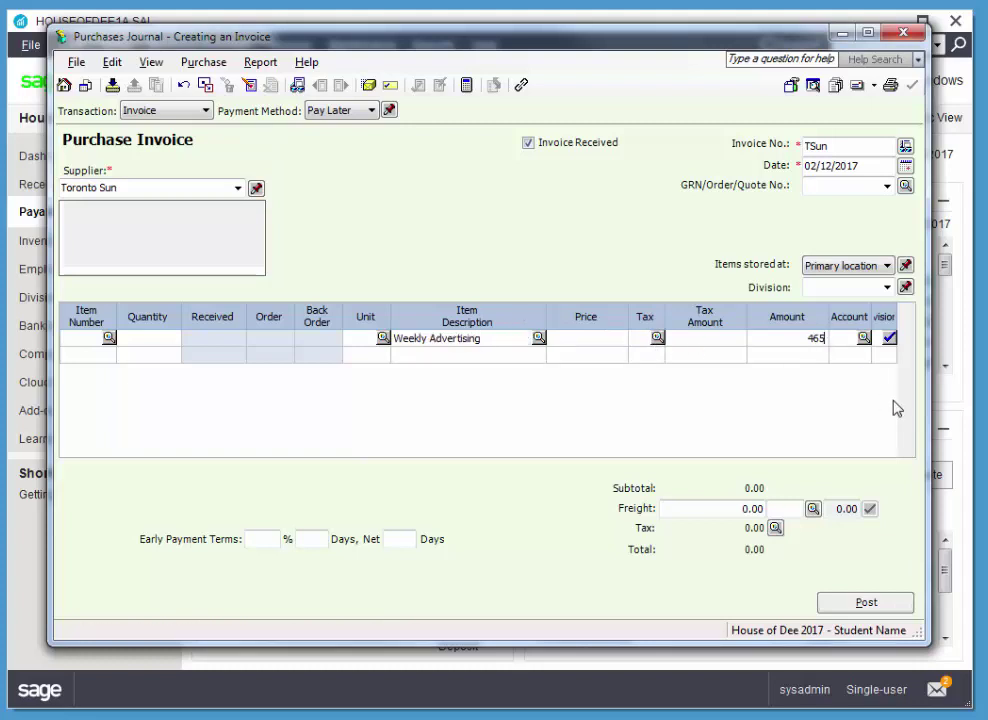
pyautogui.write('465')
pyautogui.press('Tab')
pyautogui.click(657, 338)
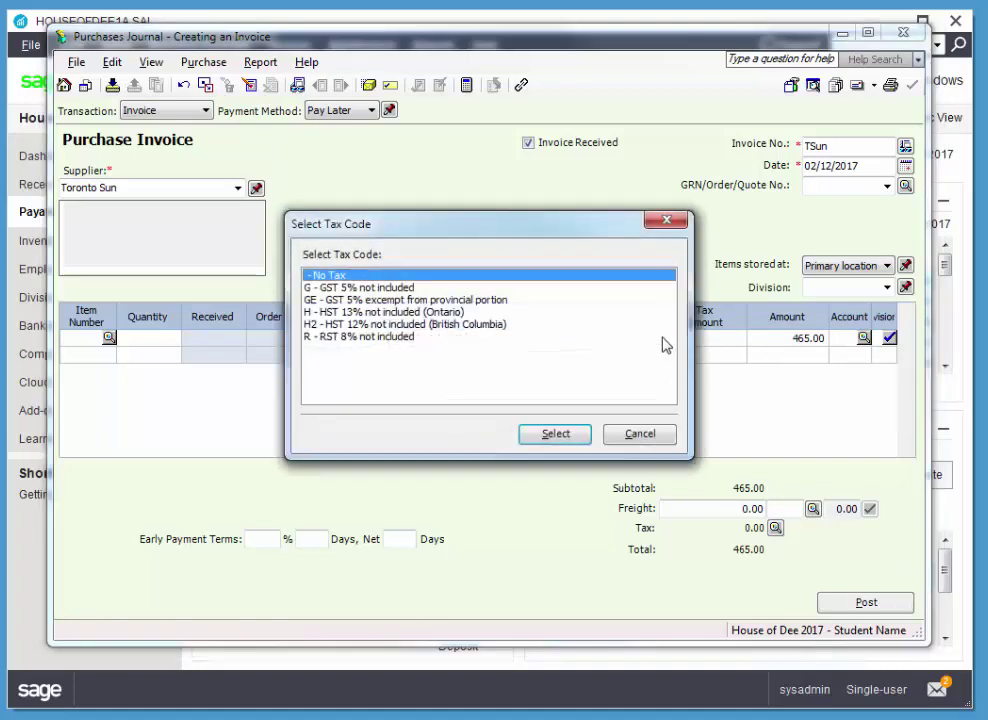
pyautogui.click(380, 312)
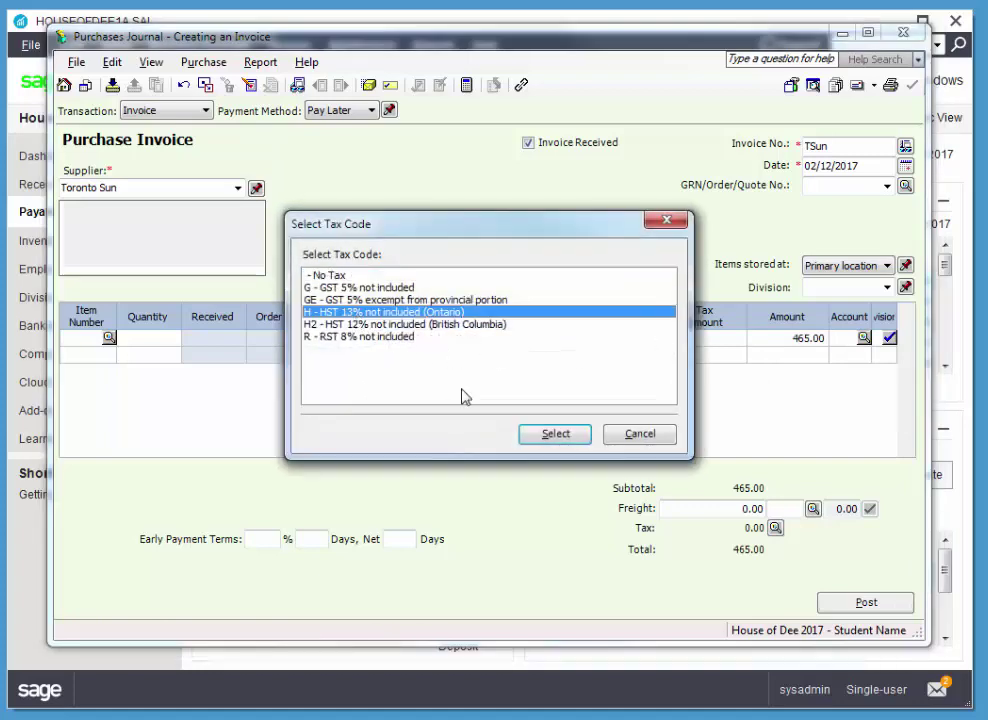
pyautogui.click(553, 434)
# Step: Assign expense account 5020 Advertising to the Weekly Advertising invoice line
pyautogui.click(863, 339)
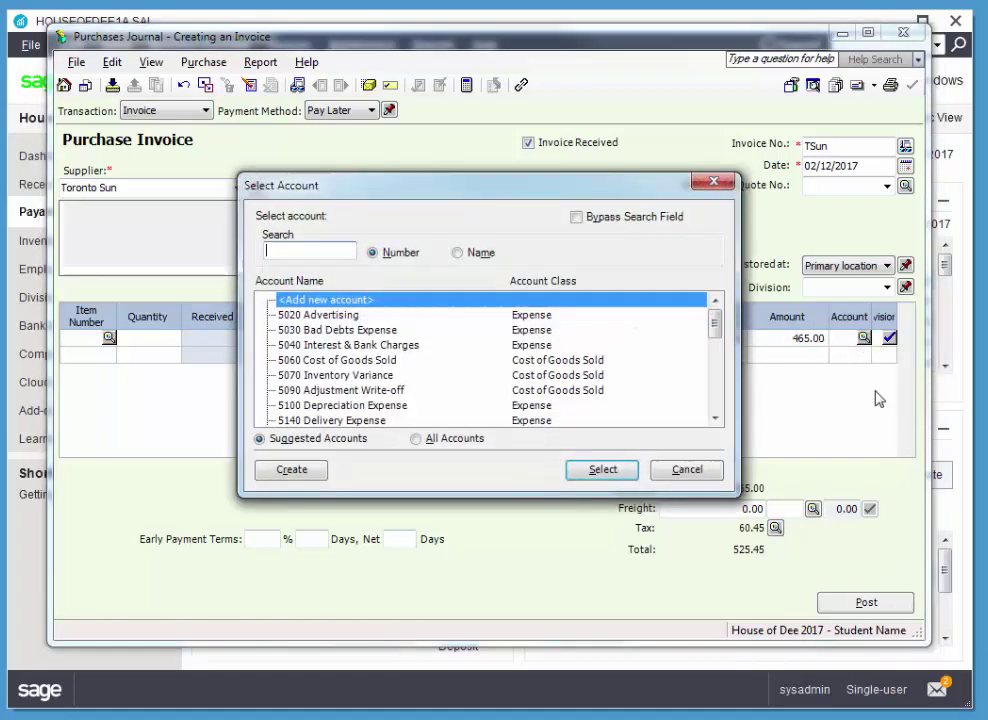
pyautogui.moveTo(716, 325); pyautogui.dragTo(738, 460)
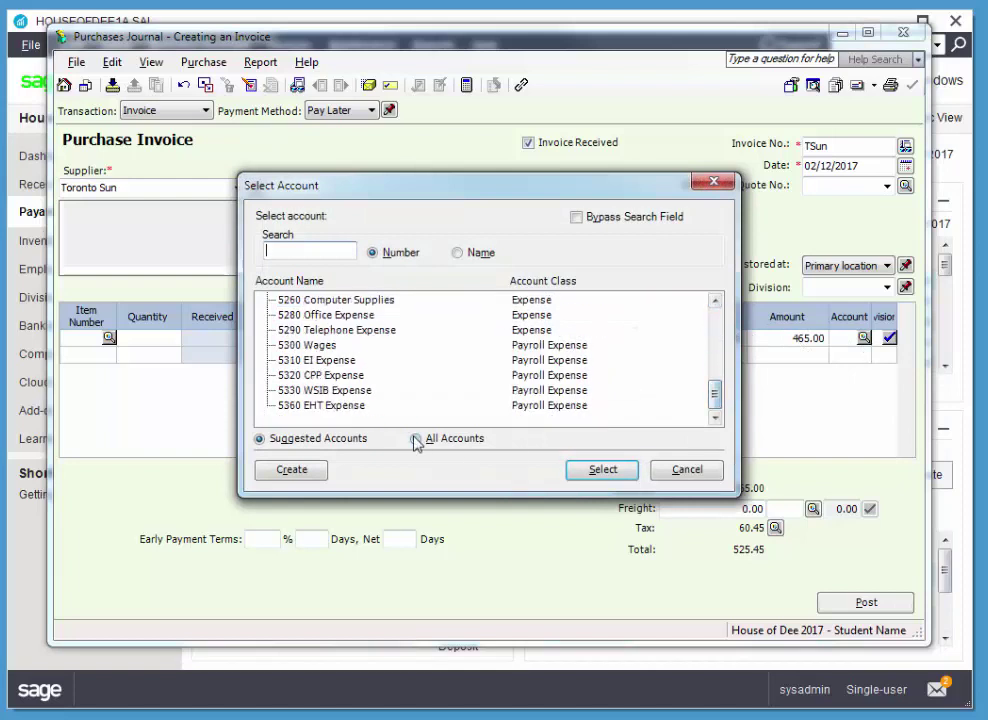
pyautogui.doubleClick(716, 302)
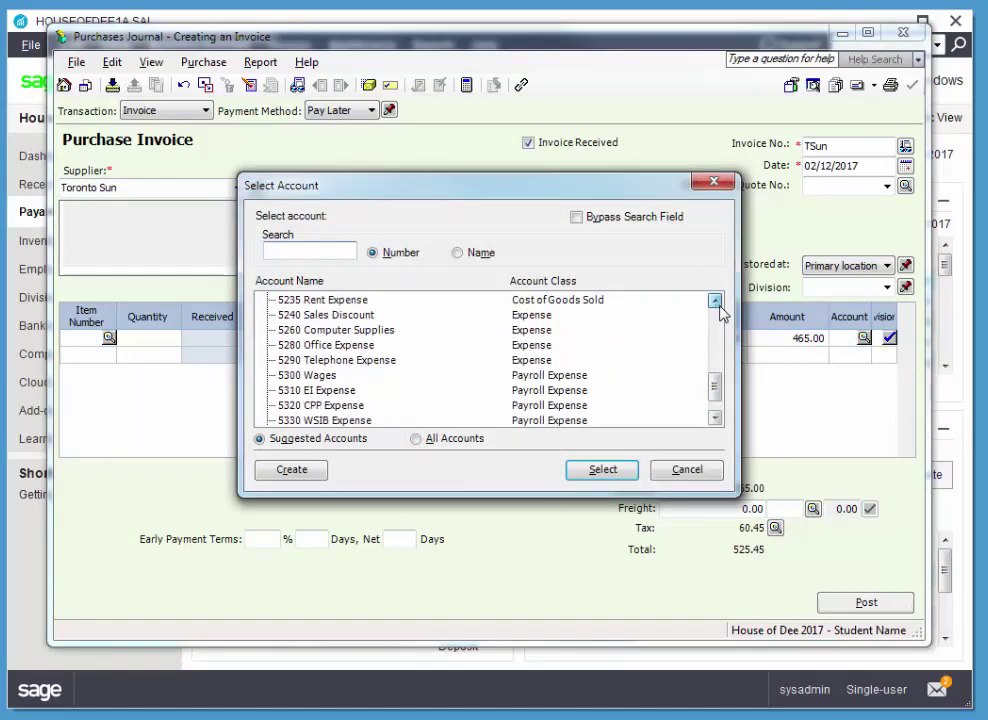
pyautogui.tripleClick(716, 301)
pyautogui.doubleClick(716, 301)
pyautogui.doubleClick(716, 301)
pyautogui.doubleClick(716, 301)
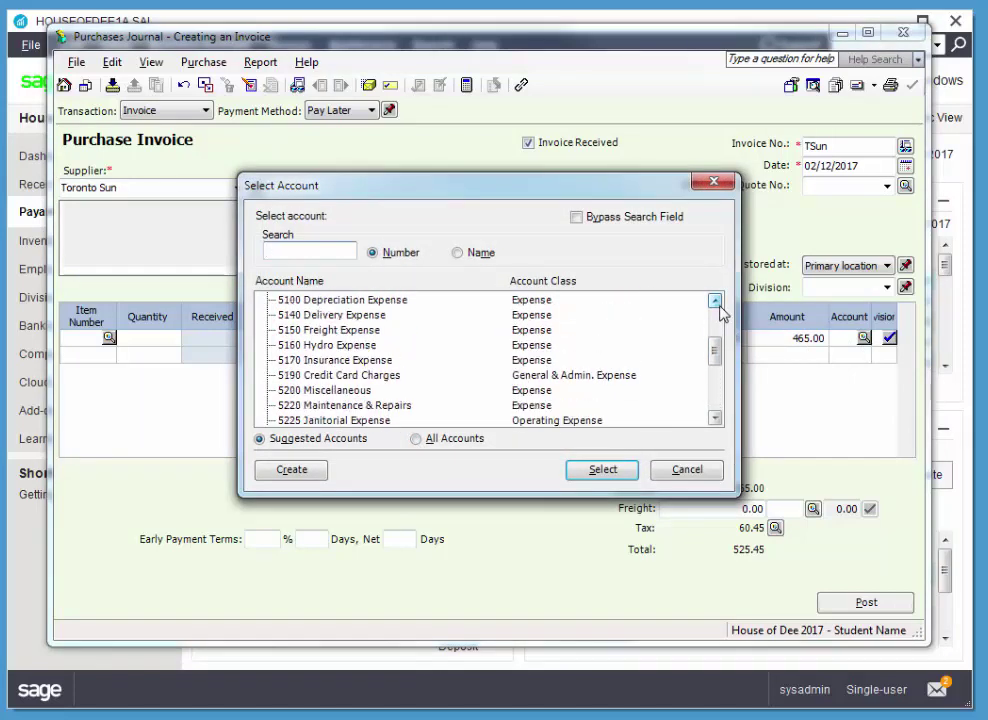
pyautogui.doubleClick(716, 301)
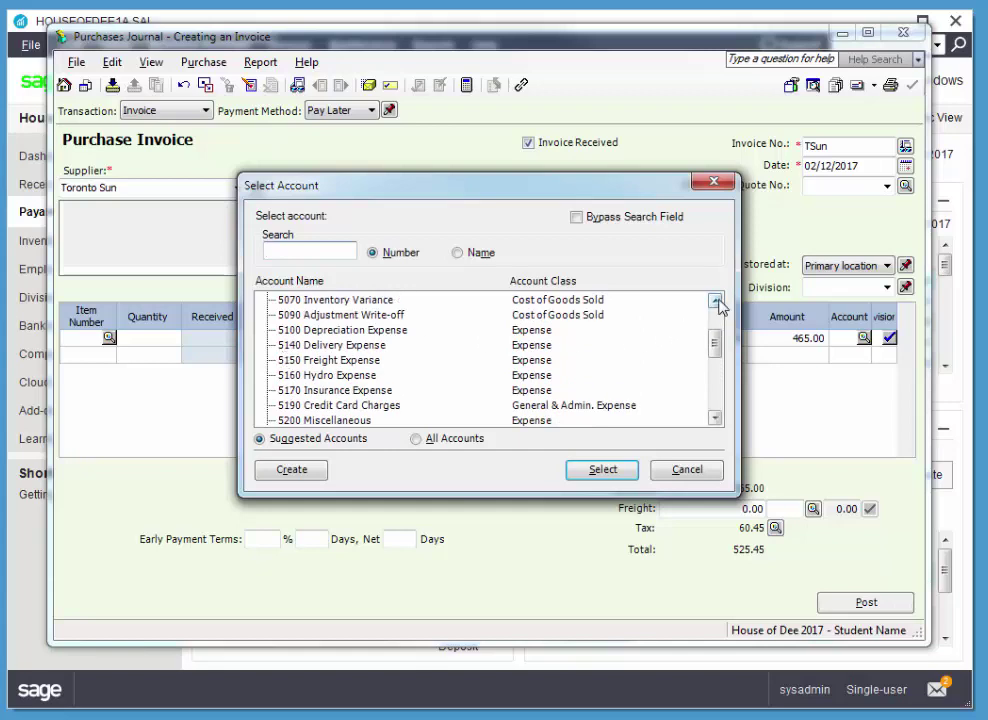
pyautogui.doubleClick(716, 301)
pyautogui.tripleClick(716, 301)
pyautogui.click(371, 317)
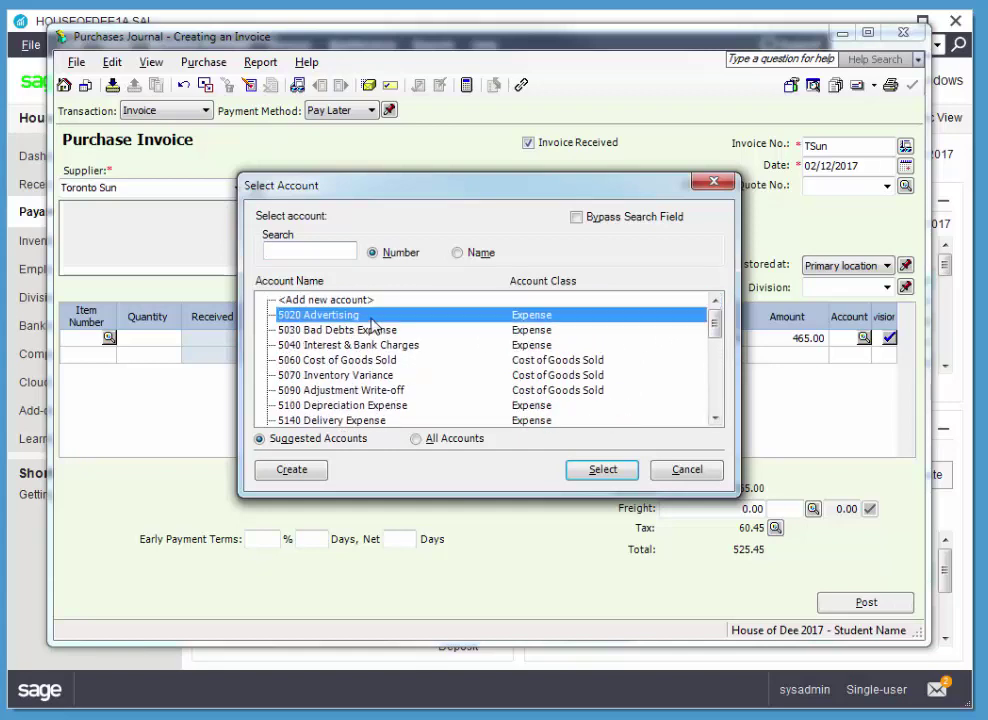
pyautogui.click(588, 469)
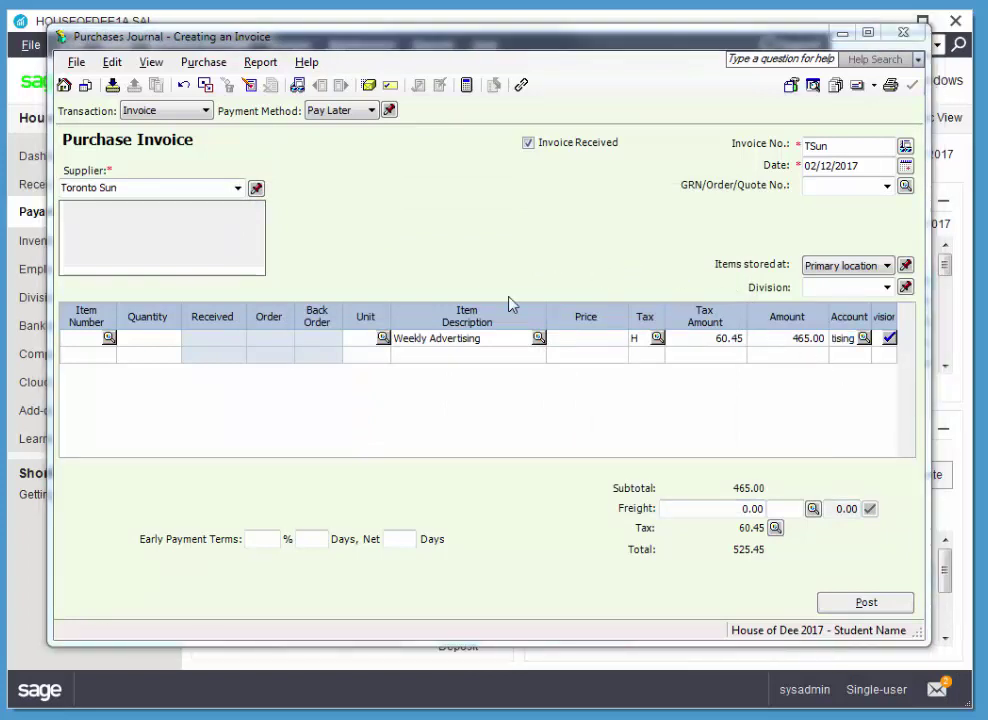
# Step: Set the purchase invoice's payment method to Visa, keep the transaction type as Invoice, post it and close the Purchases Journal
pyautogui.click(313, 112)
pyautogui.click(334, 178)
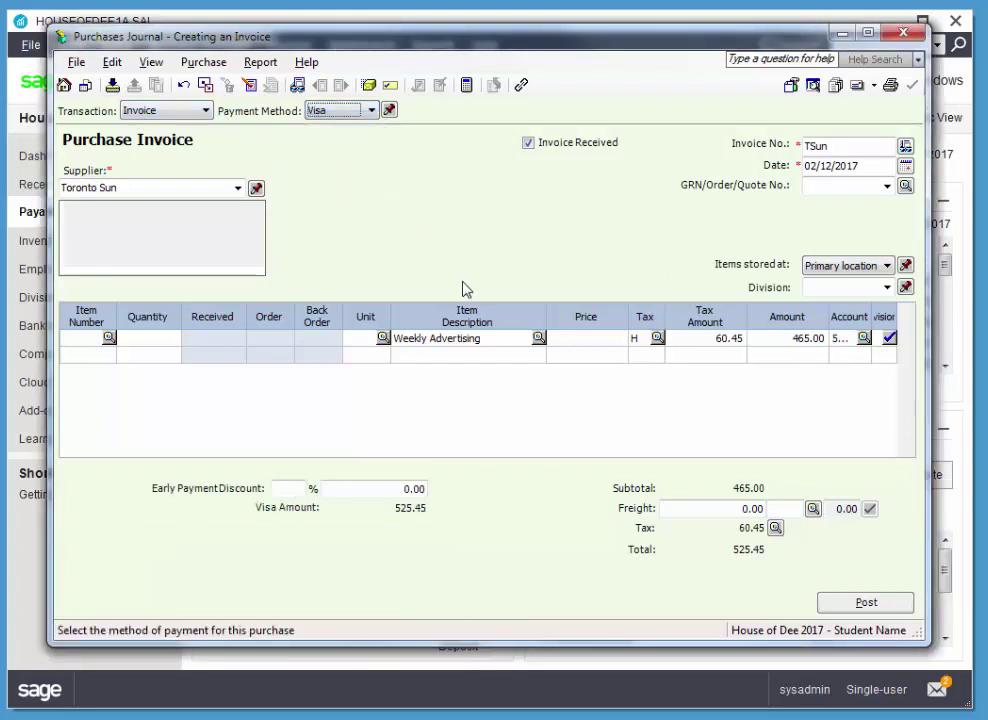
pyautogui.click(153, 112)
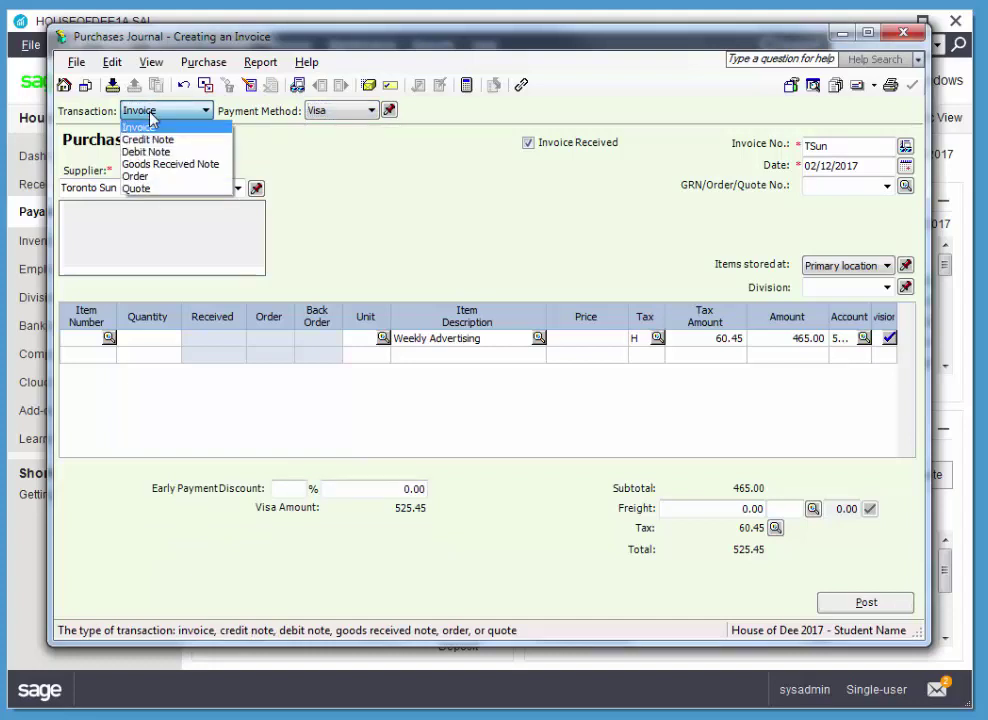
pyautogui.click(150, 126)
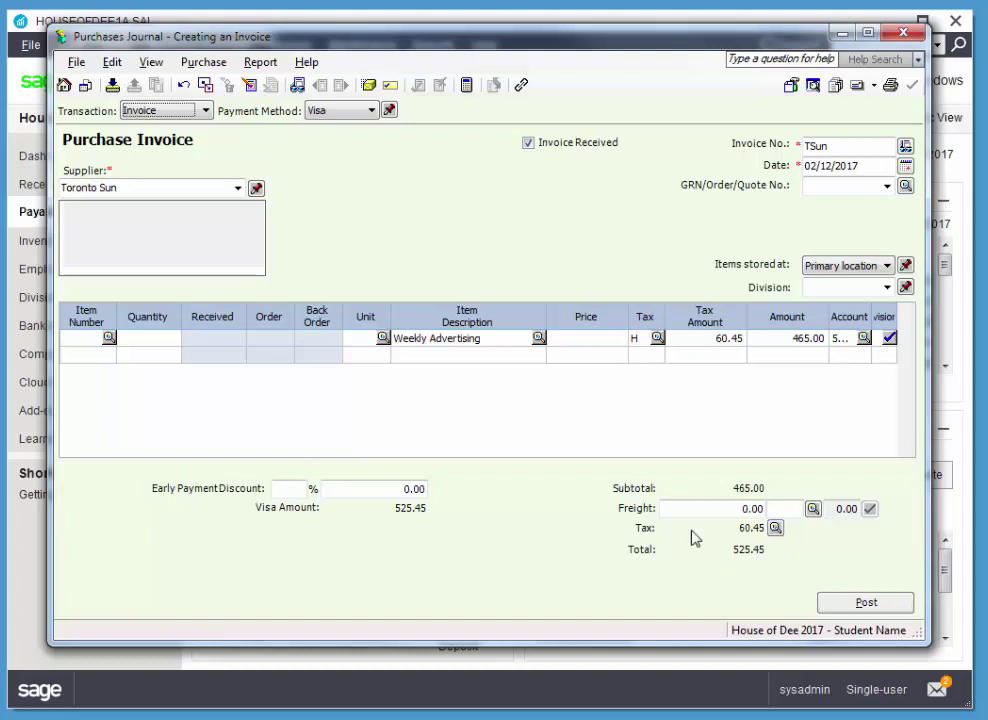
pyautogui.click(866, 603)
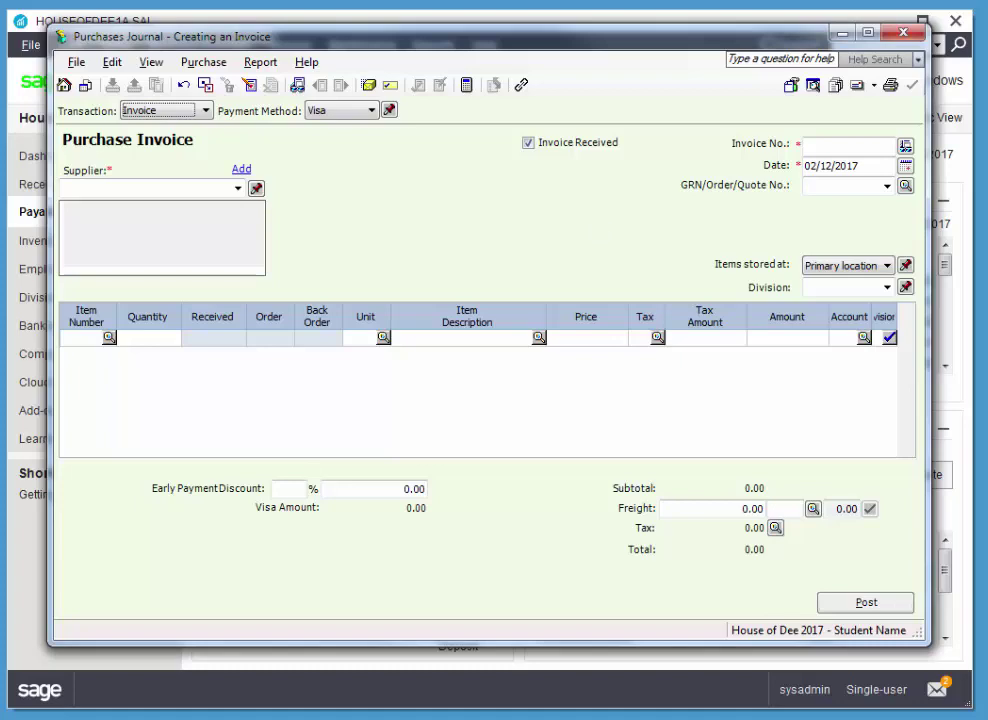
pyautogui.press('Escape')
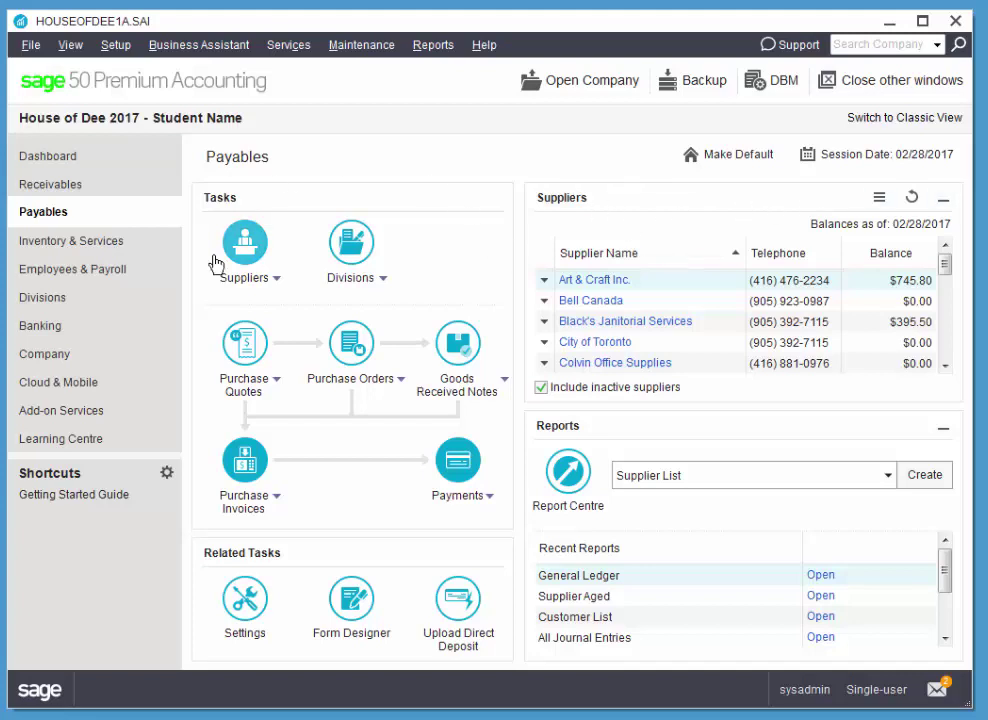
# Step: Open the 2140 Visa Card Payable record from the company's chart of accounts and enable saving transactions for account reconciliation
pyautogui.click(88, 353)
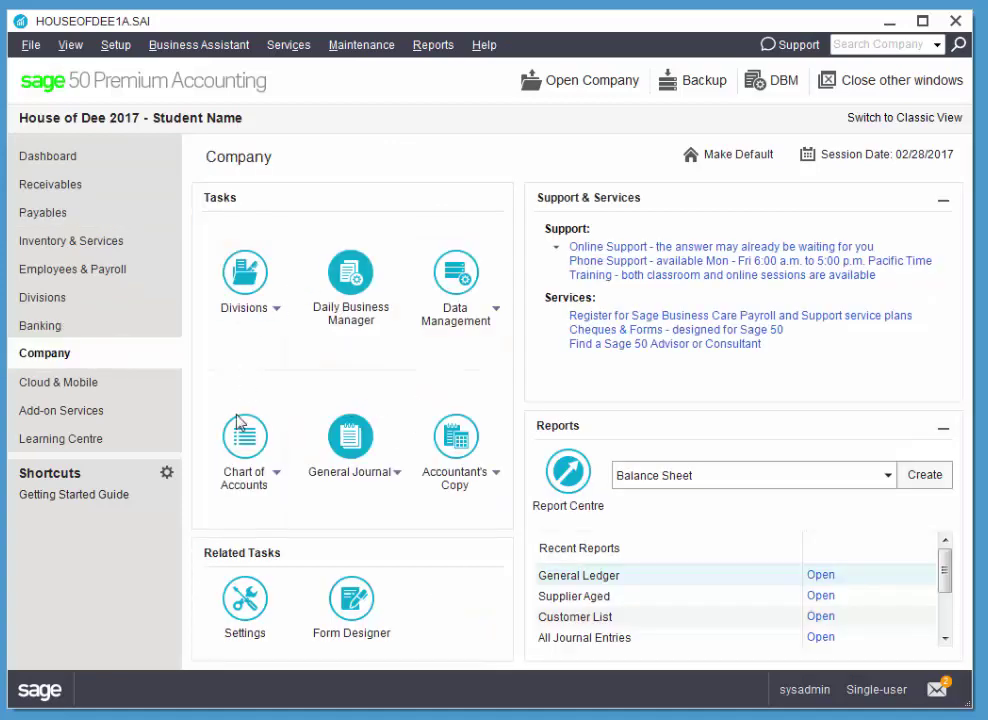
pyautogui.click(243, 432)
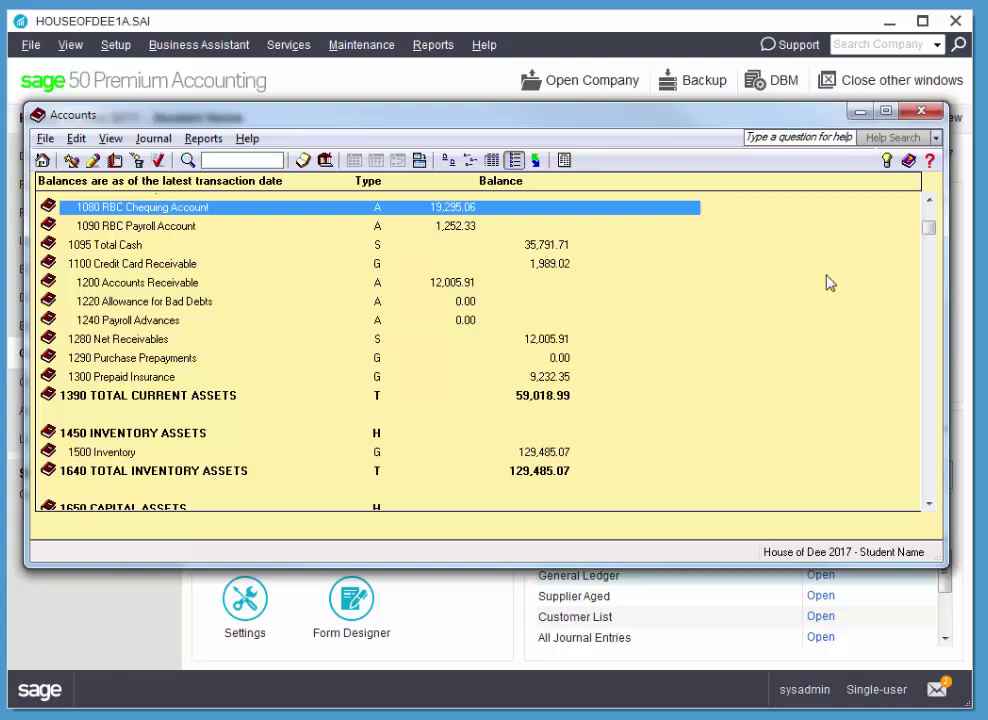
pyautogui.moveTo(926, 231); pyautogui.dragTo(929, 249)
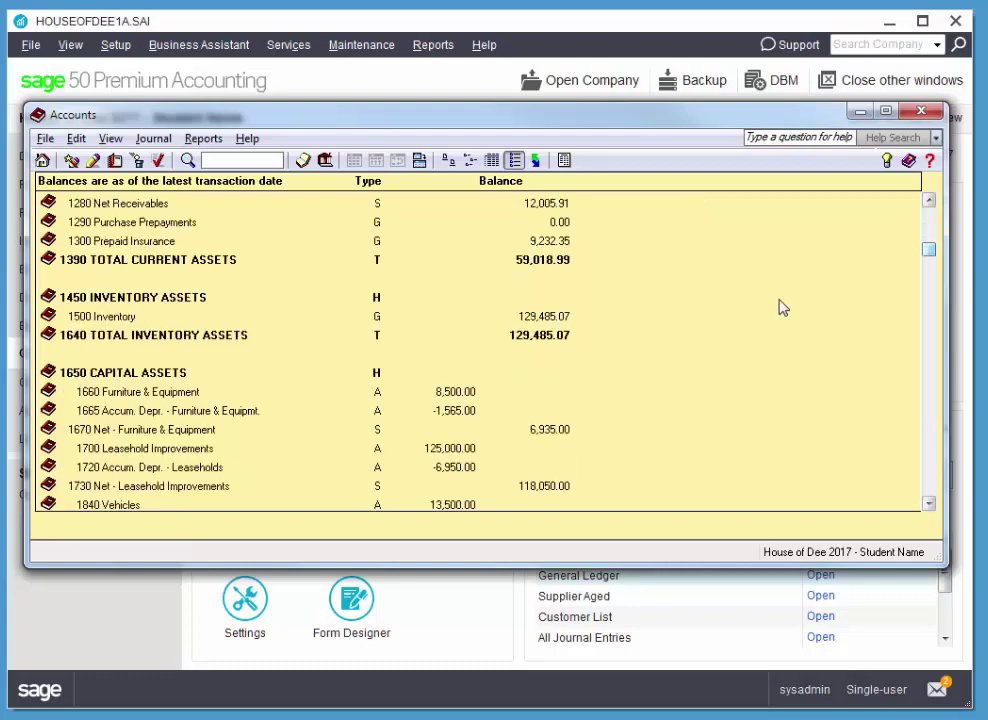
pyautogui.scroll(-5, 306, 345)
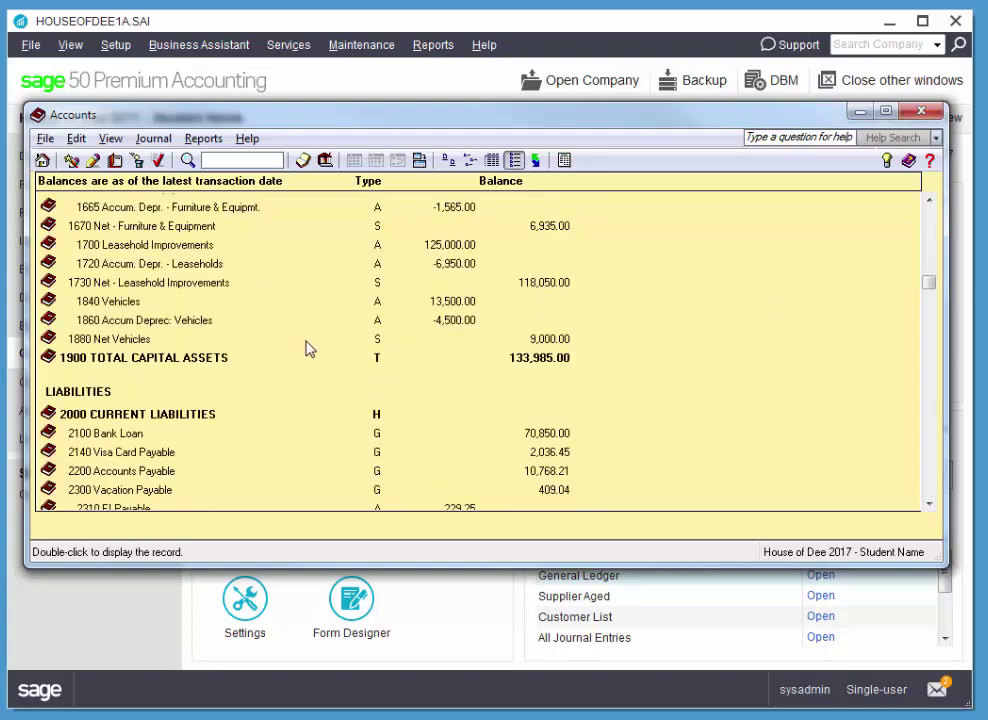
pyautogui.scroll(-1, 306, 345)
pyautogui.click(131, 410)
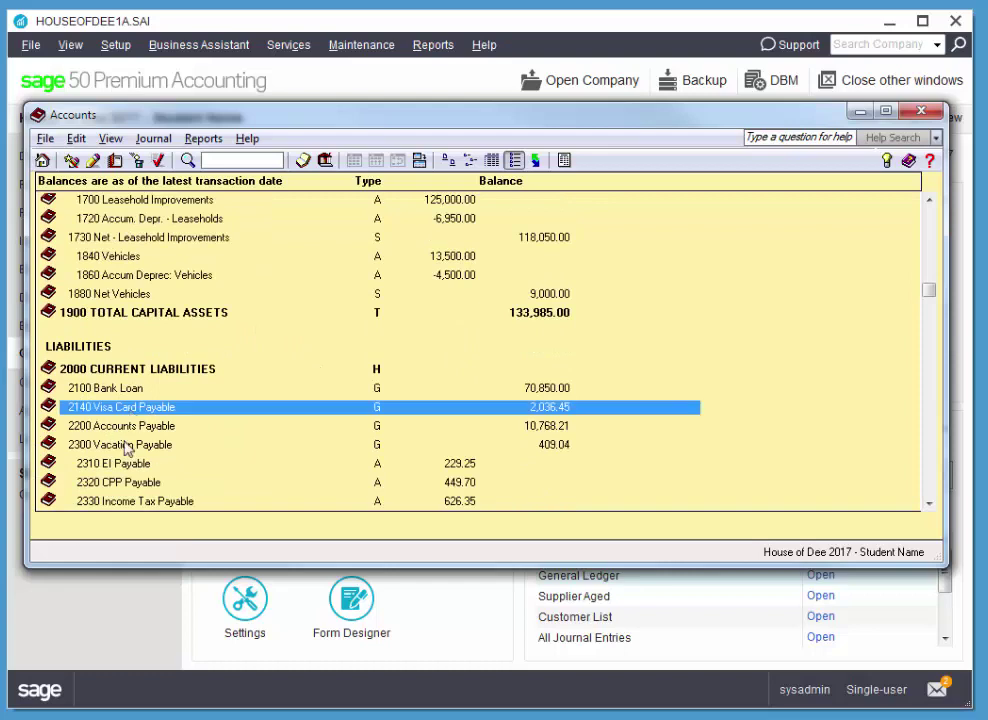
pyautogui.doubleClick(115, 411)
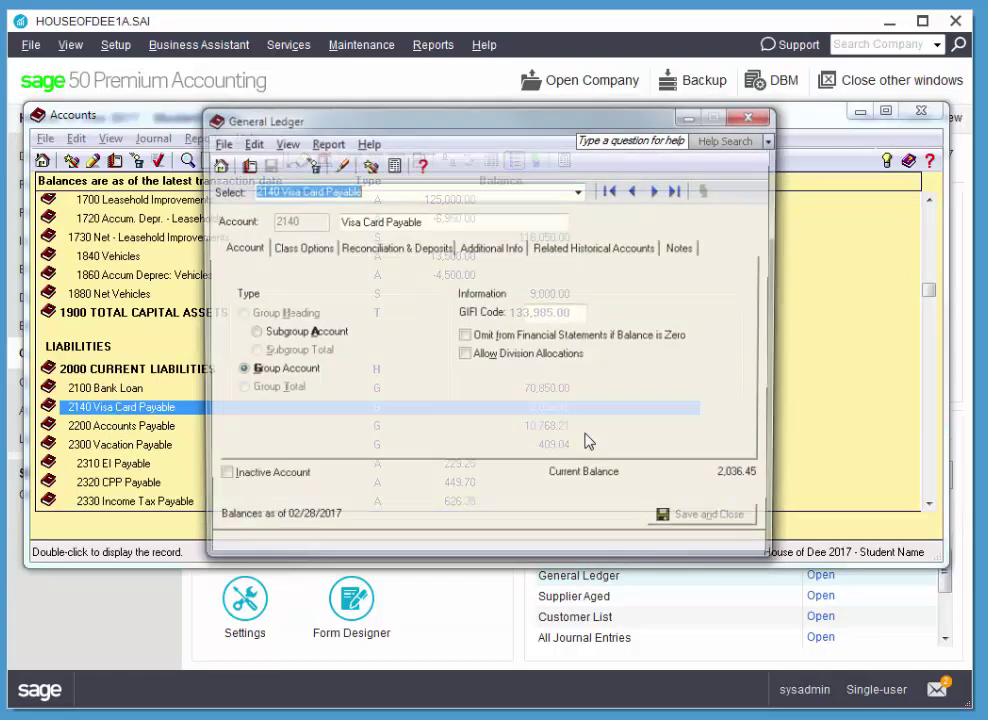
pyautogui.click(377, 250)
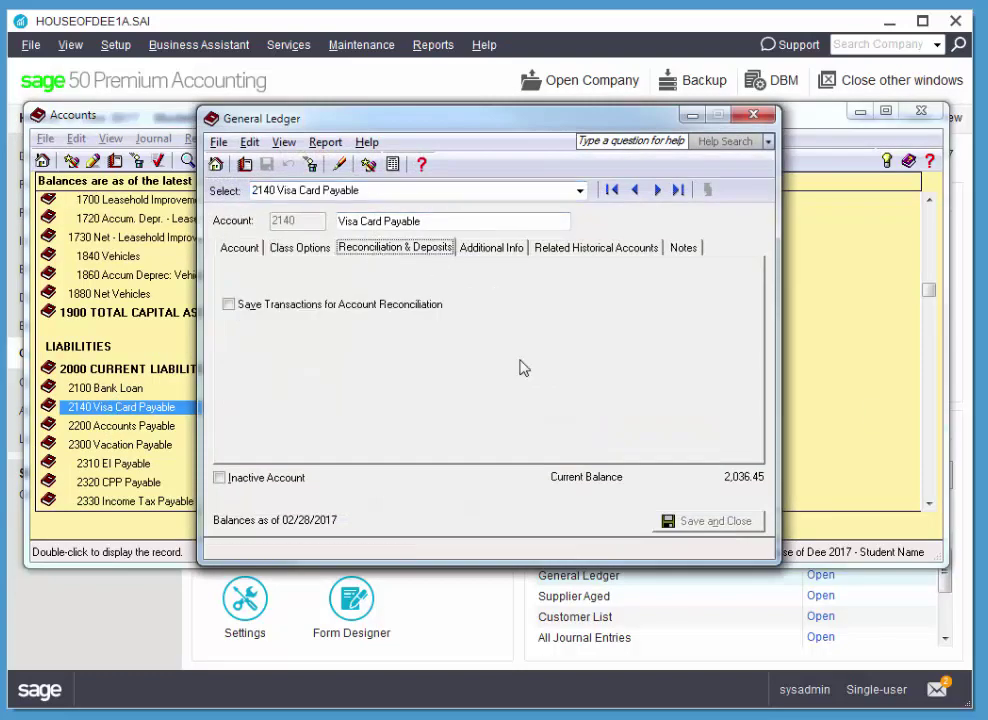
pyautogui.click(230, 306)
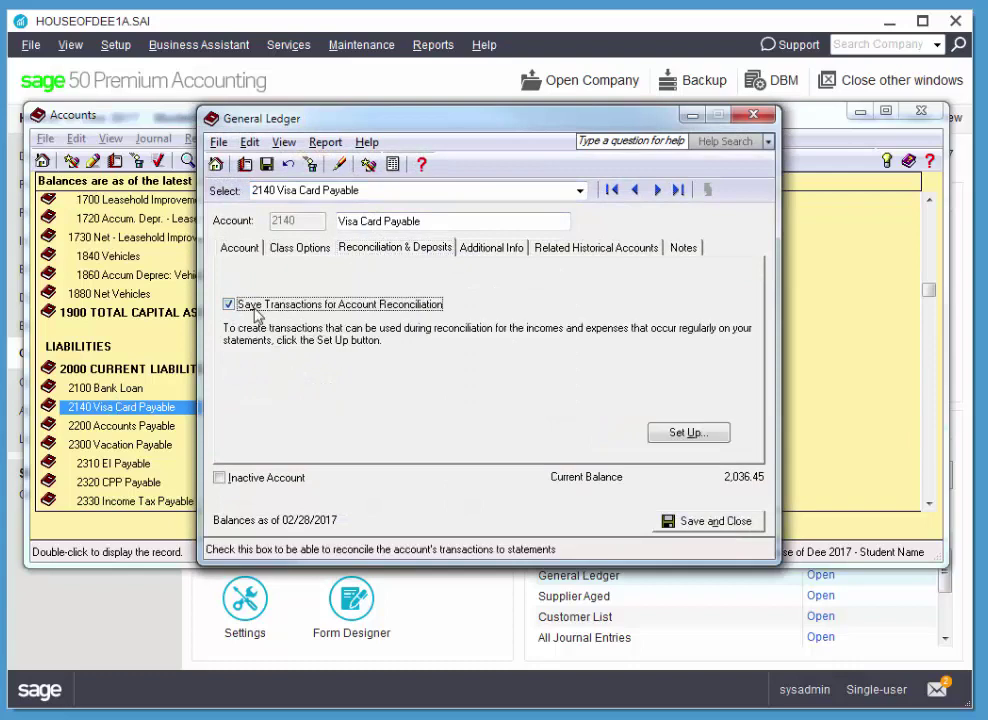
# Step: In the reconciliation linked accounts setup, link Interest Income to 4100 Interest Earned and Adjustment to 5190 Credit Card Charges
pyautogui.click(699, 434)
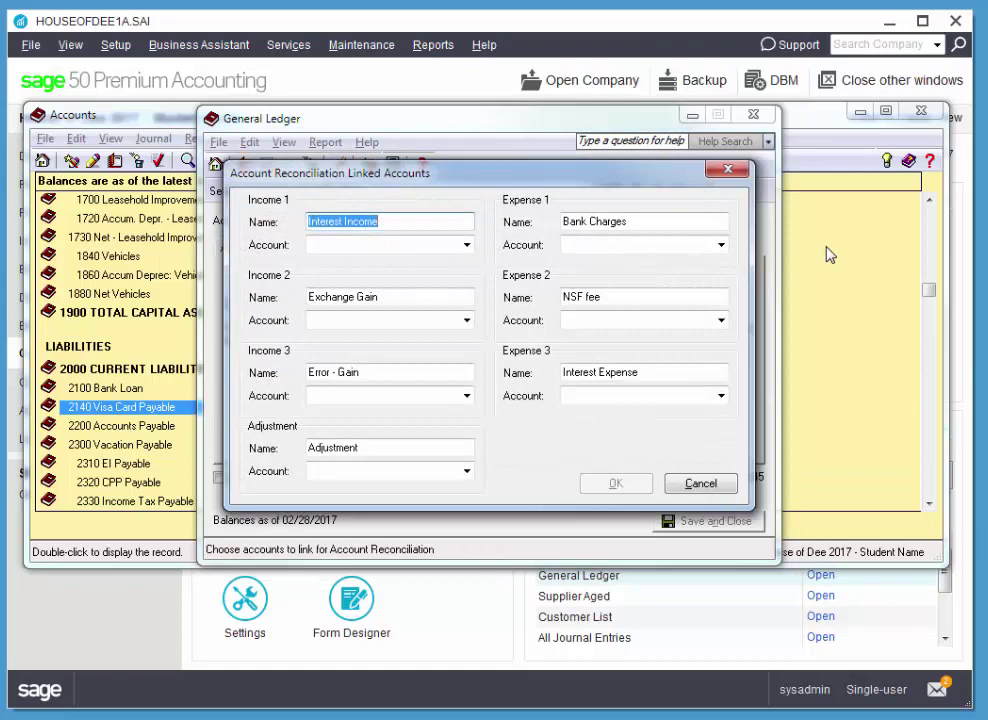
pyautogui.click(466, 245)
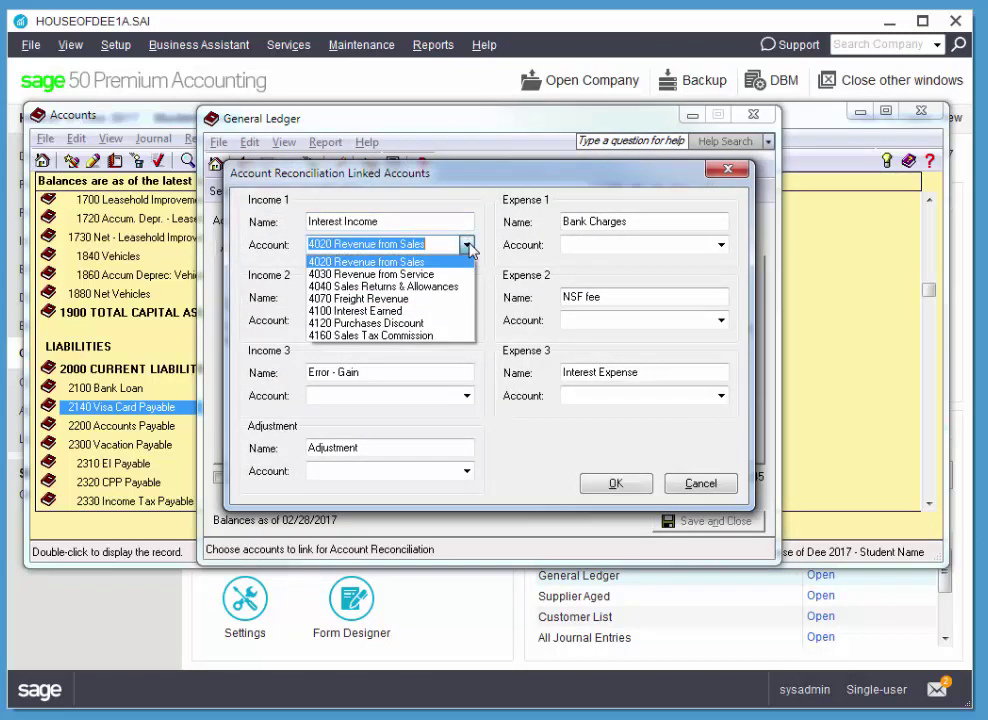
pyautogui.click(397, 312)
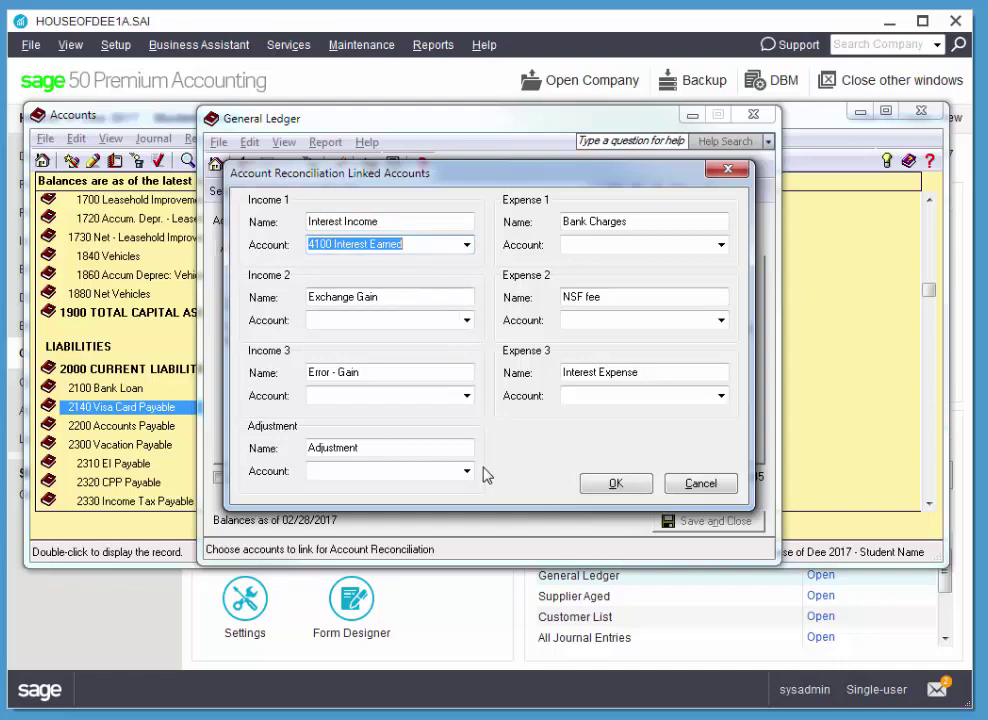
pyautogui.click(466, 472)
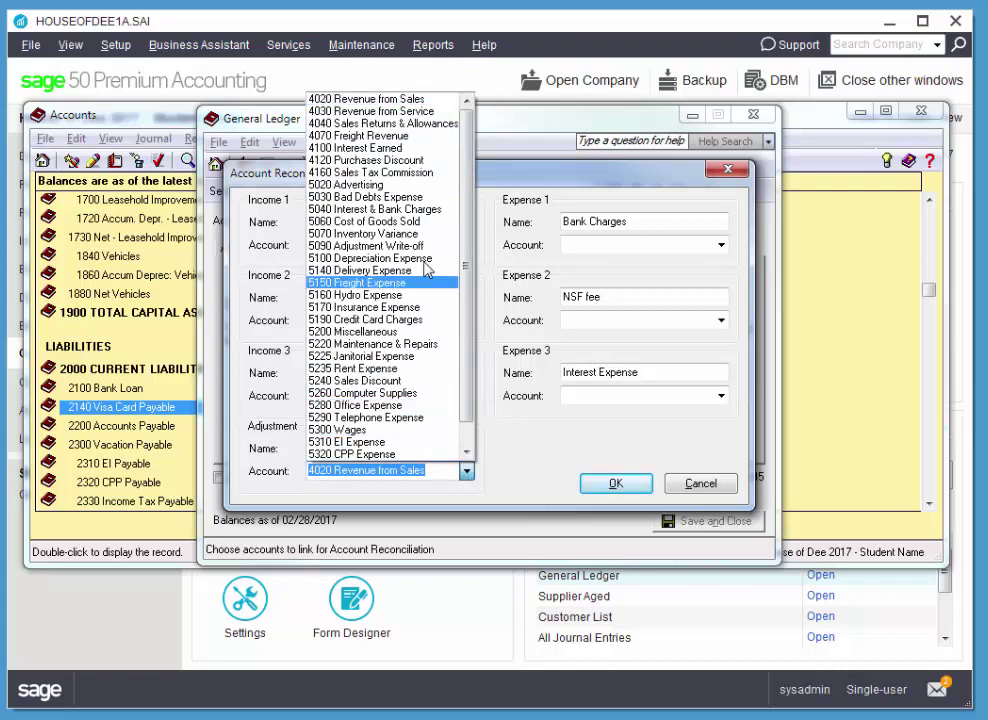
pyautogui.click(350, 320)
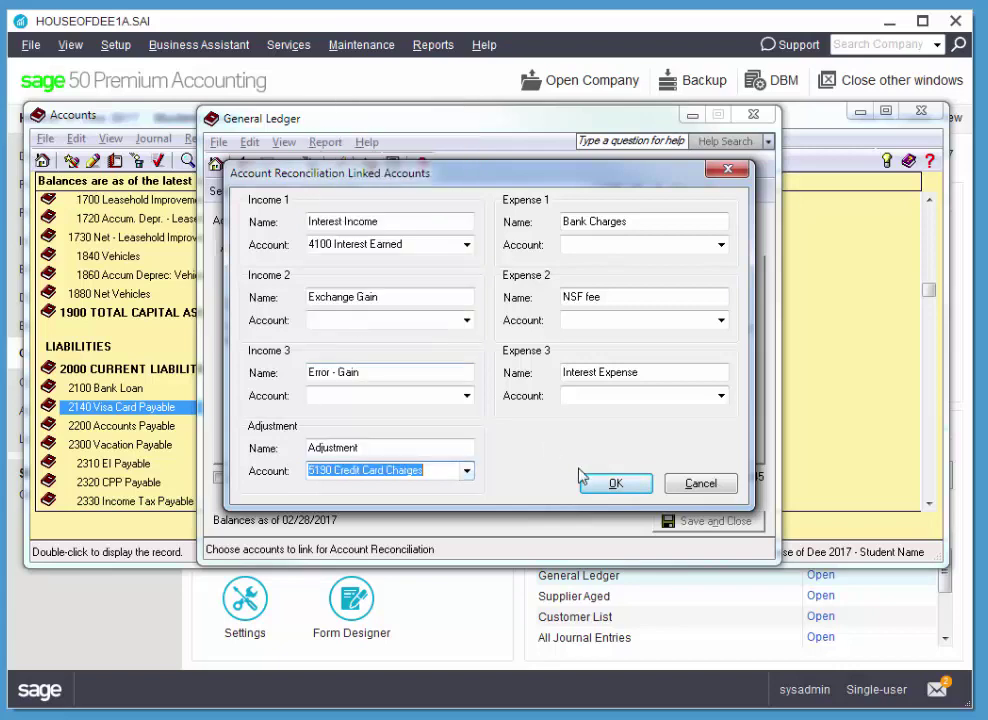
# Step: Link the Bank Charges and Interest Expense reconciliation items to 5190 Credit Card Charges
pyautogui.click(721, 246)
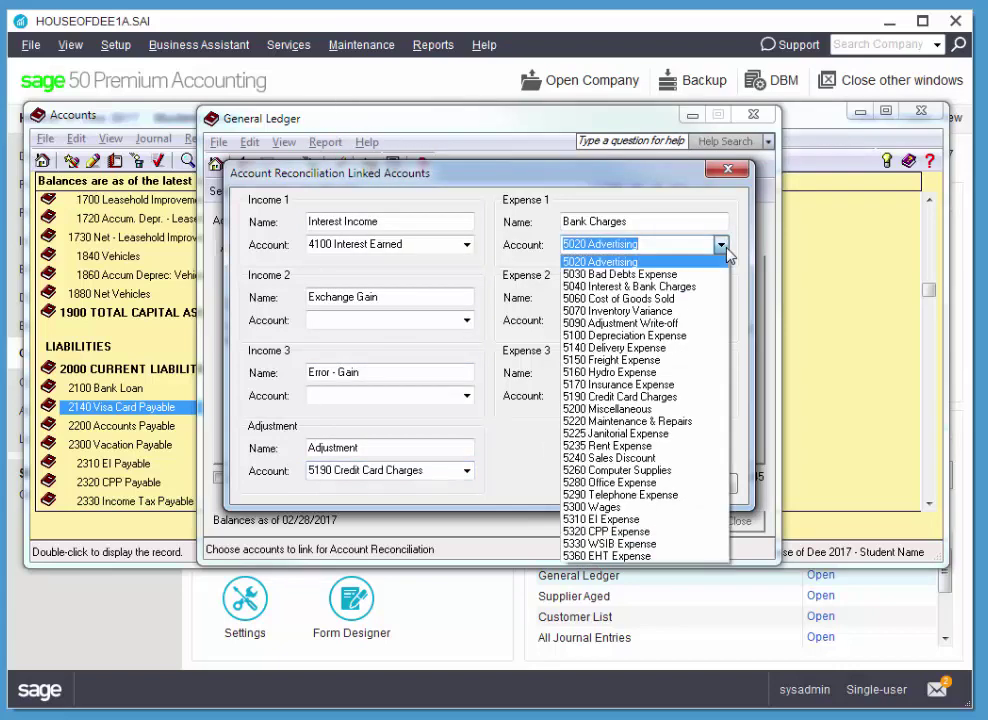
pyautogui.click(647, 397)
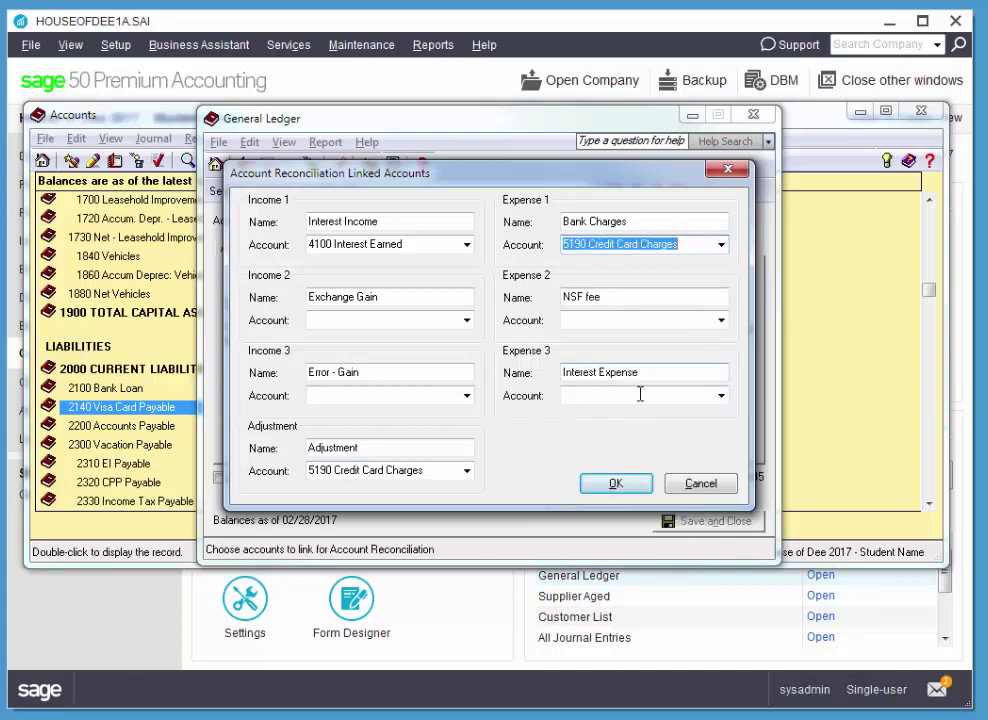
pyautogui.click(721, 397)
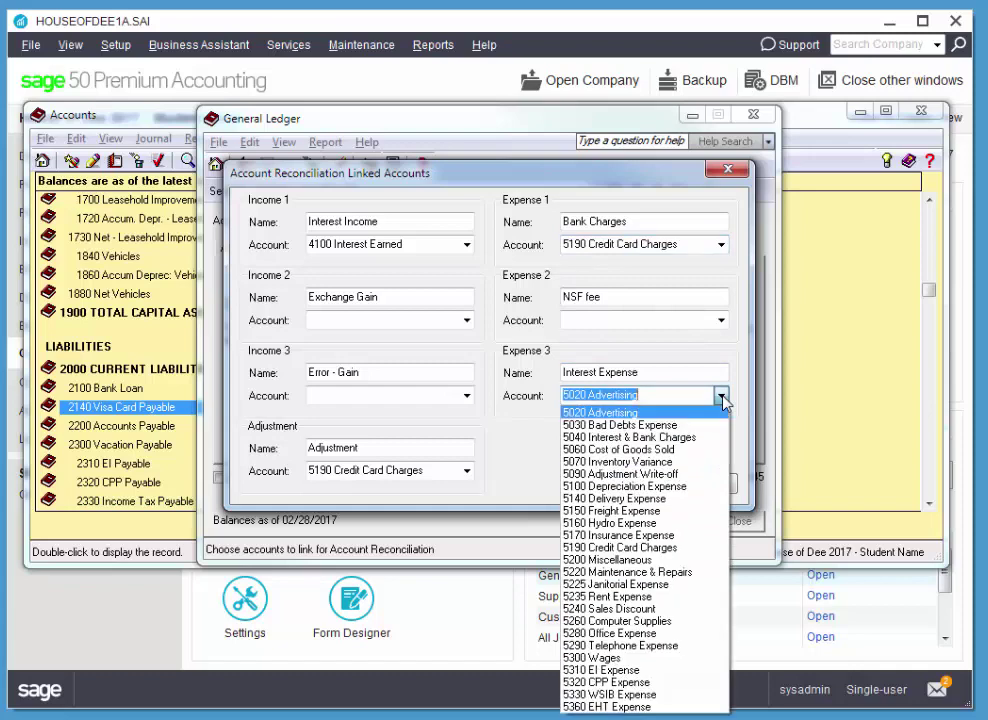
pyautogui.click(660, 547)
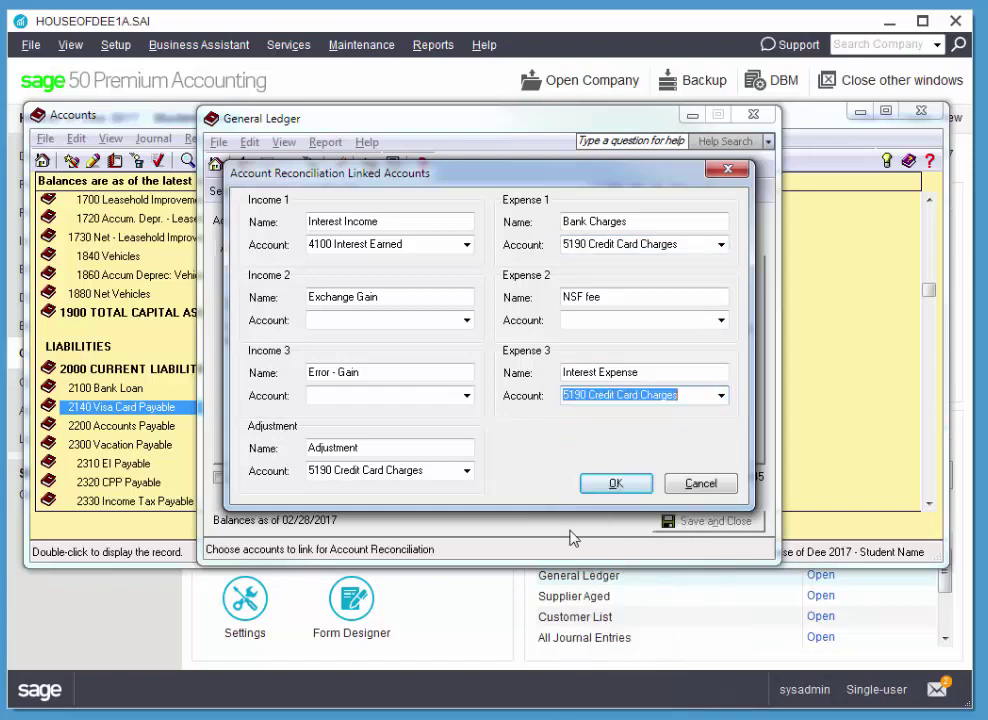
# Step: Confirm the Visa Card Payable linked accounts, switch to account 1100 Credit Card Receivable and enable saving its transactions for account reconciliation
pyautogui.click(615, 486)
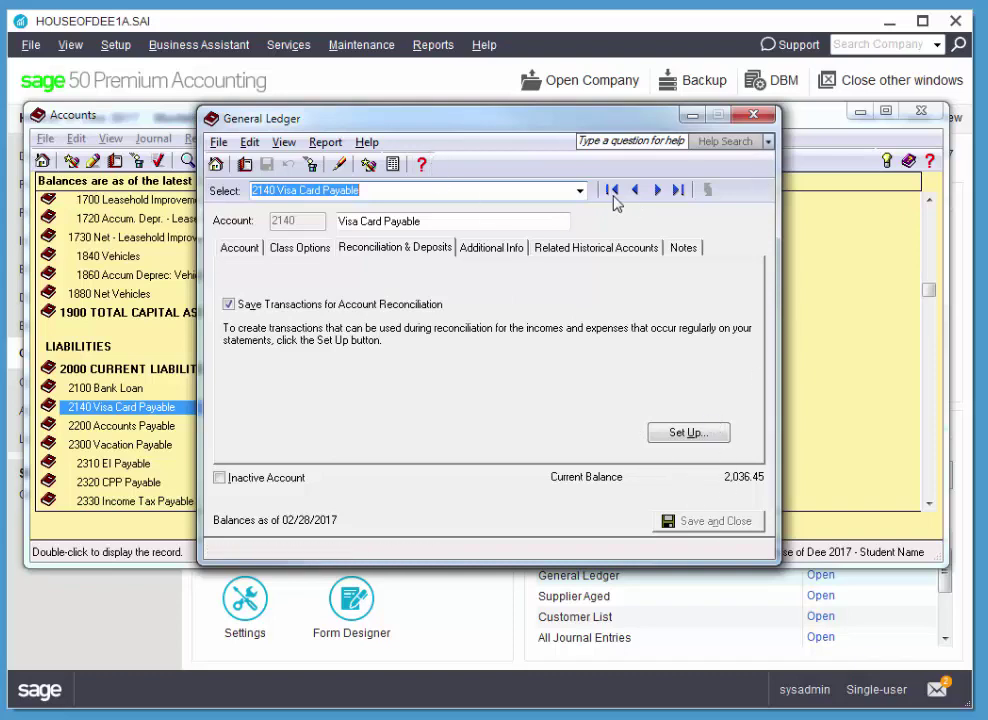
pyautogui.click(580, 190)
pyautogui.scroll(10, 584, 326)
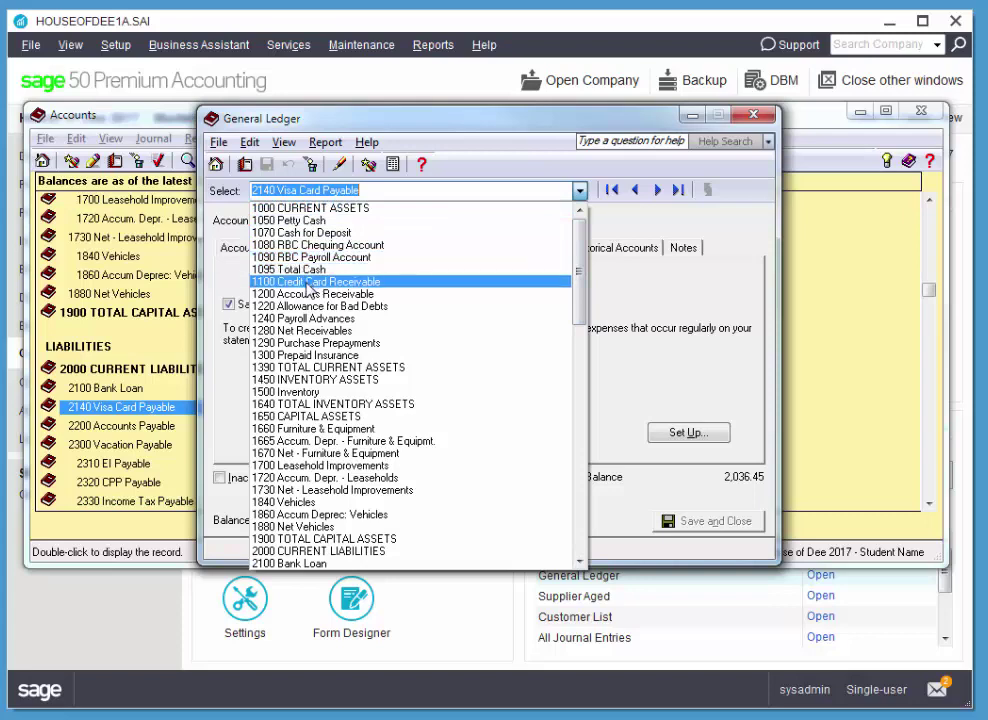
pyautogui.click(315, 281)
pyautogui.click(389, 311)
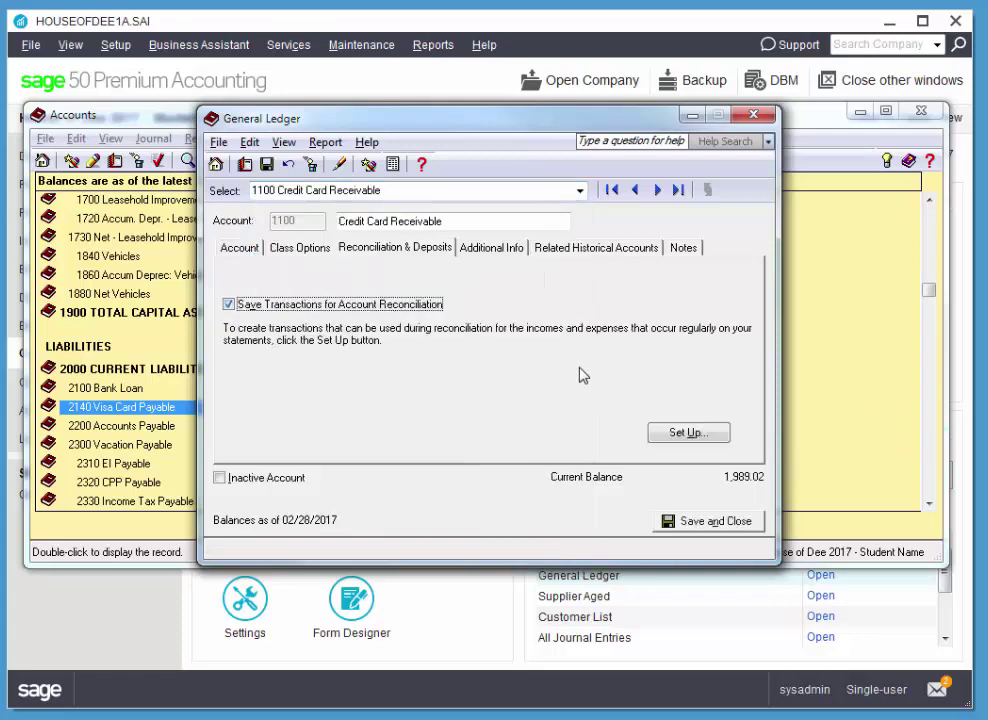
# Step: In the reconciliation linked accounts for Credit Card Receivable, link Interest Income to 4100 Interest Earned and Adjustment to 5190 Credit Card Charges
pyautogui.click(688, 433)
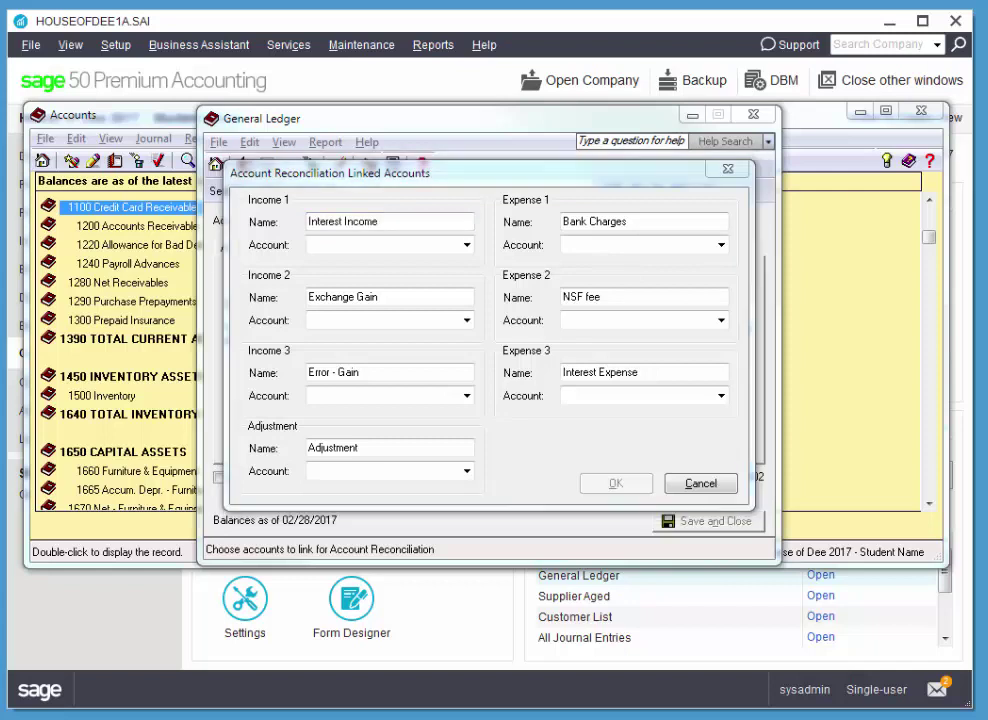
pyautogui.click(466, 245)
pyautogui.click(466, 247)
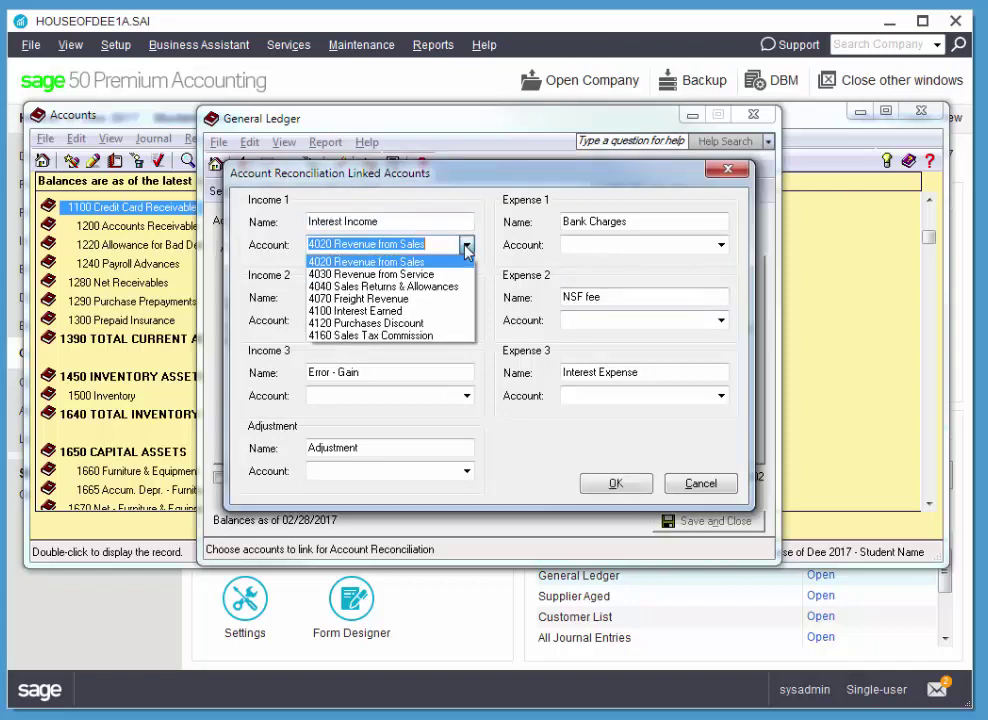
pyautogui.click(432, 311)
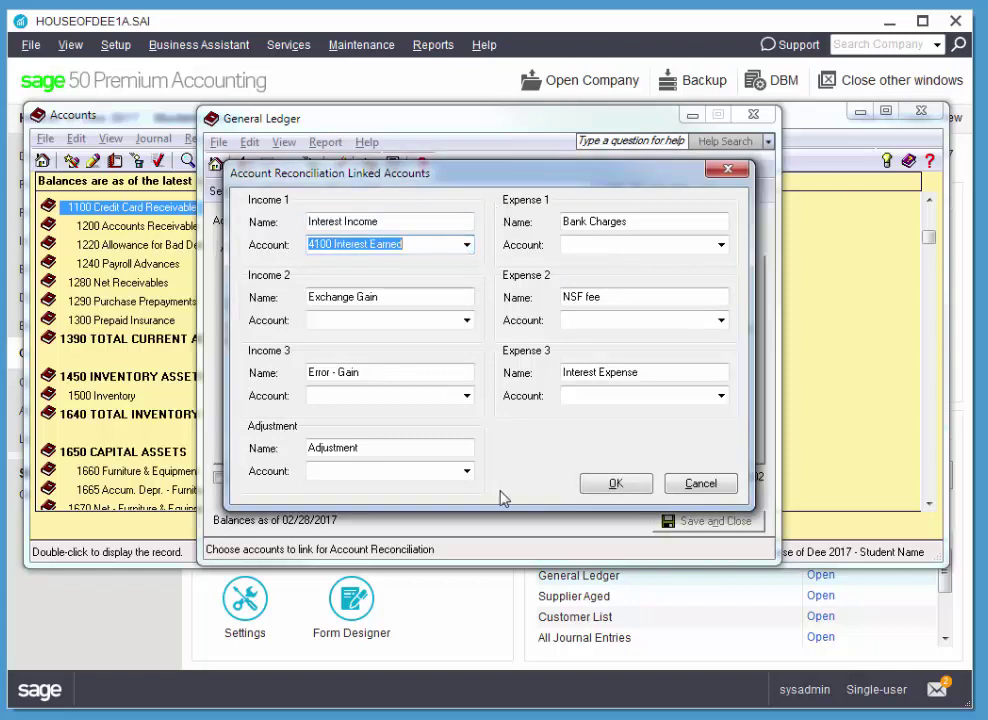
pyautogui.click(466, 471)
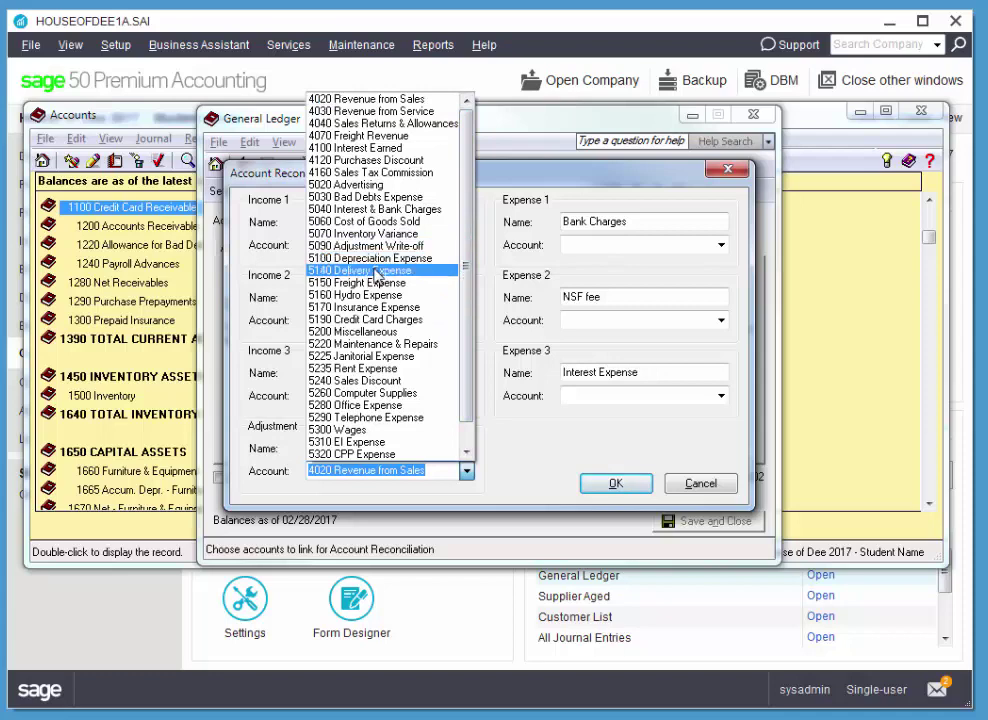
pyautogui.click(375, 319)
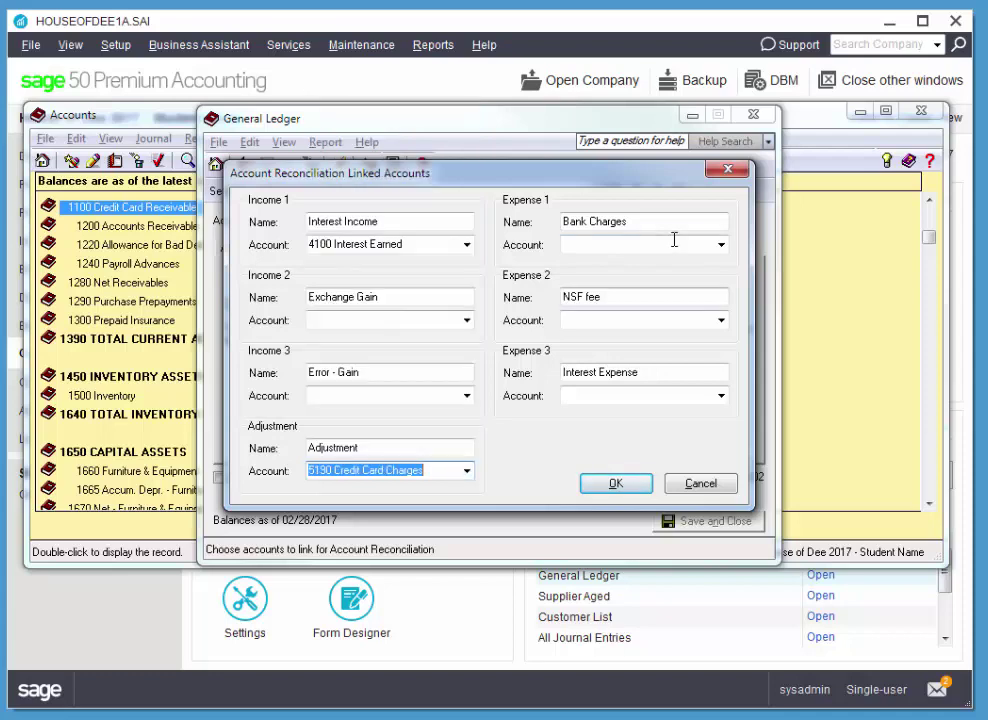
# Step: Link Credit Card Receivable's Bank Charges and Interest Expense items to 5190 Credit Card Charges, confirm, and close the ledger record and accounts list
pyautogui.click(720, 246)
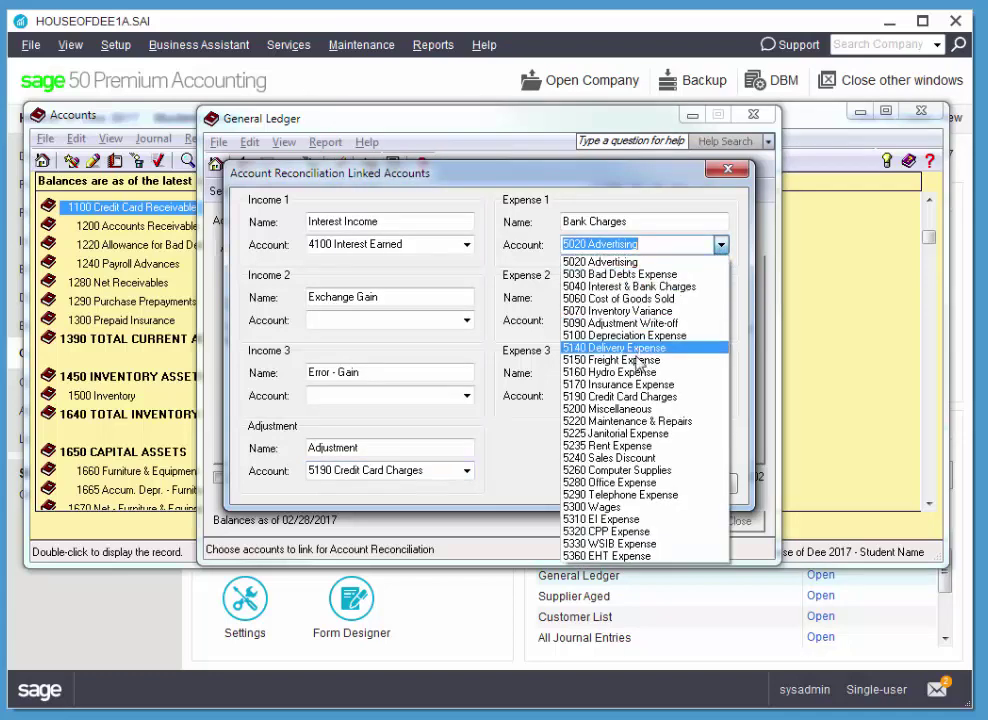
pyautogui.click(628, 398)
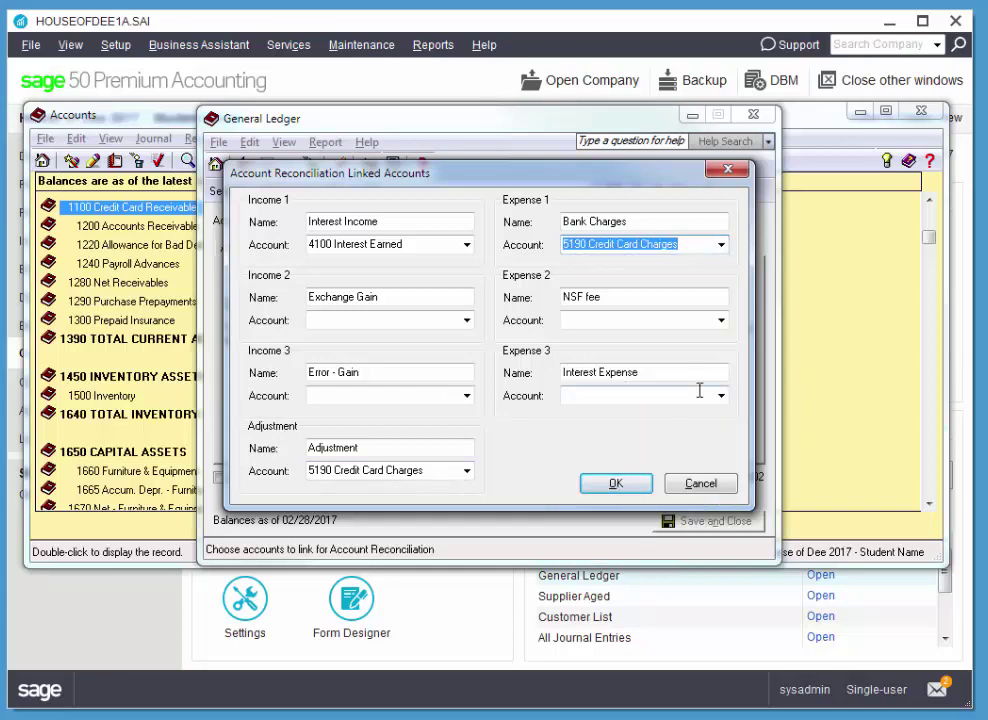
pyautogui.click(720, 396)
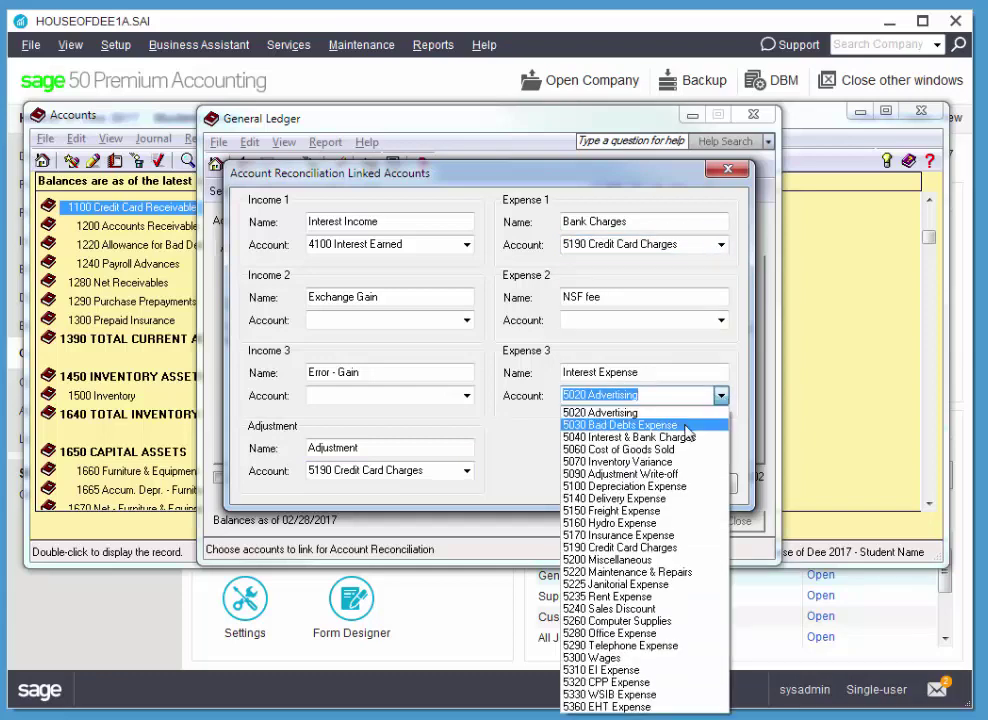
pyautogui.click(628, 547)
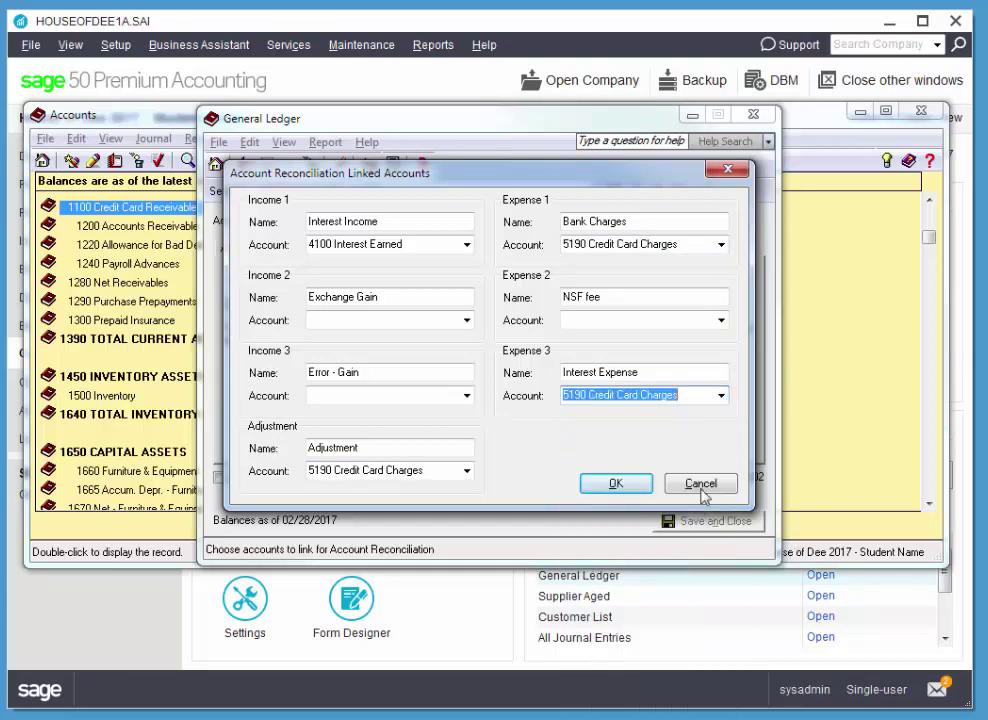
pyautogui.click(612, 484)
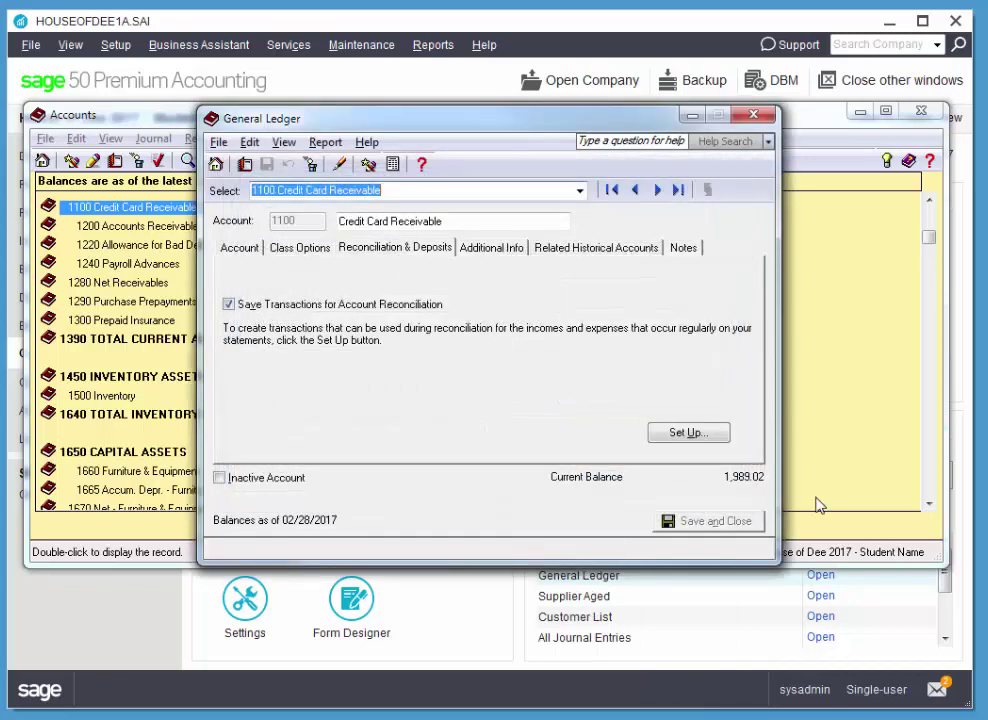
pyautogui.click(754, 115)
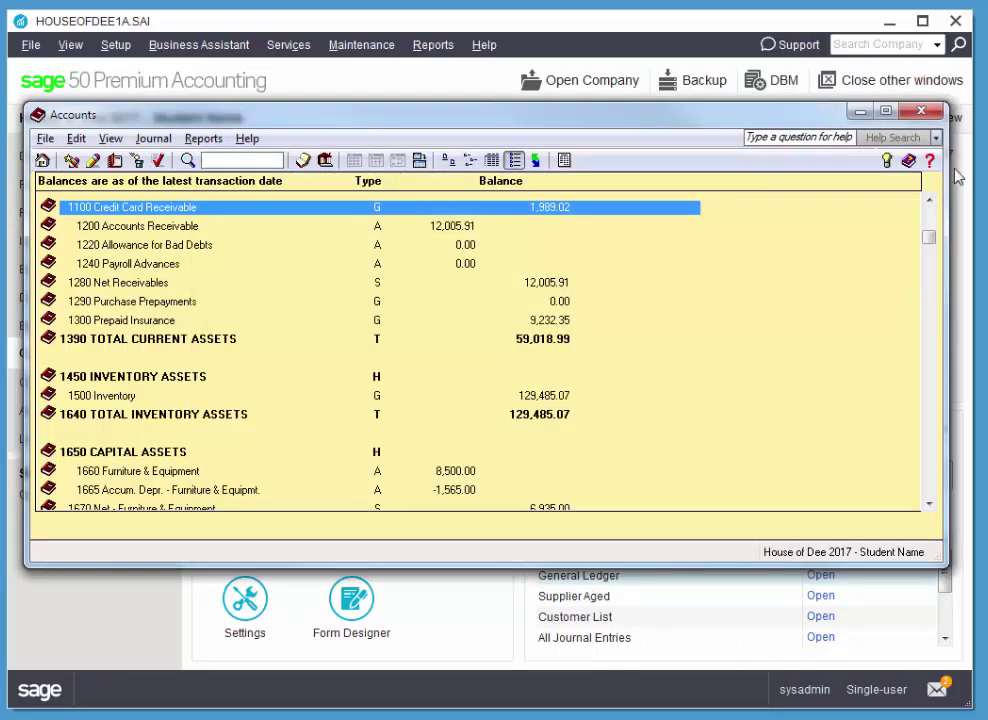
pyautogui.click(922, 113)
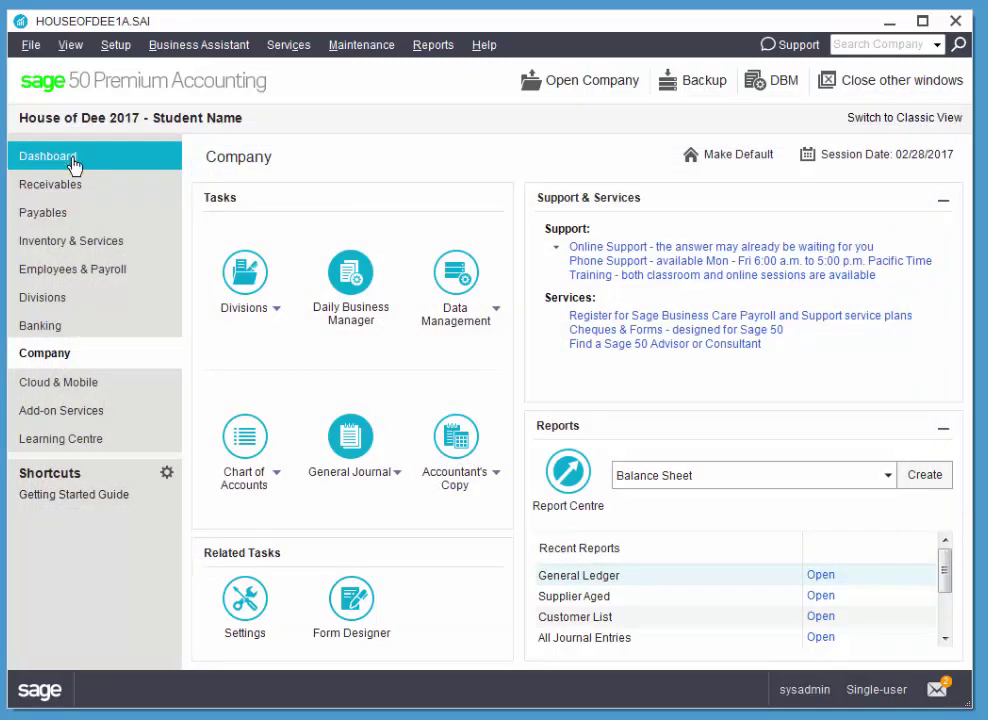
# Step: Start an account reconciliation from the Banking module for account 2140 Visa Card Payable and review the statement dates
pyautogui.click(60, 325)
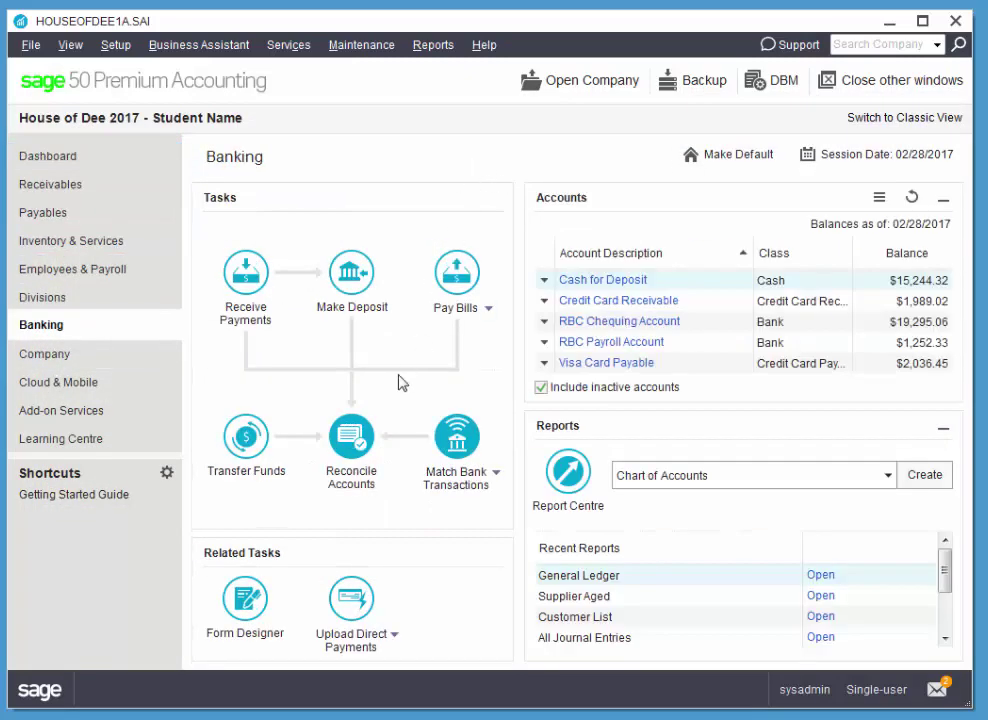
pyautogui.click(352, 434)
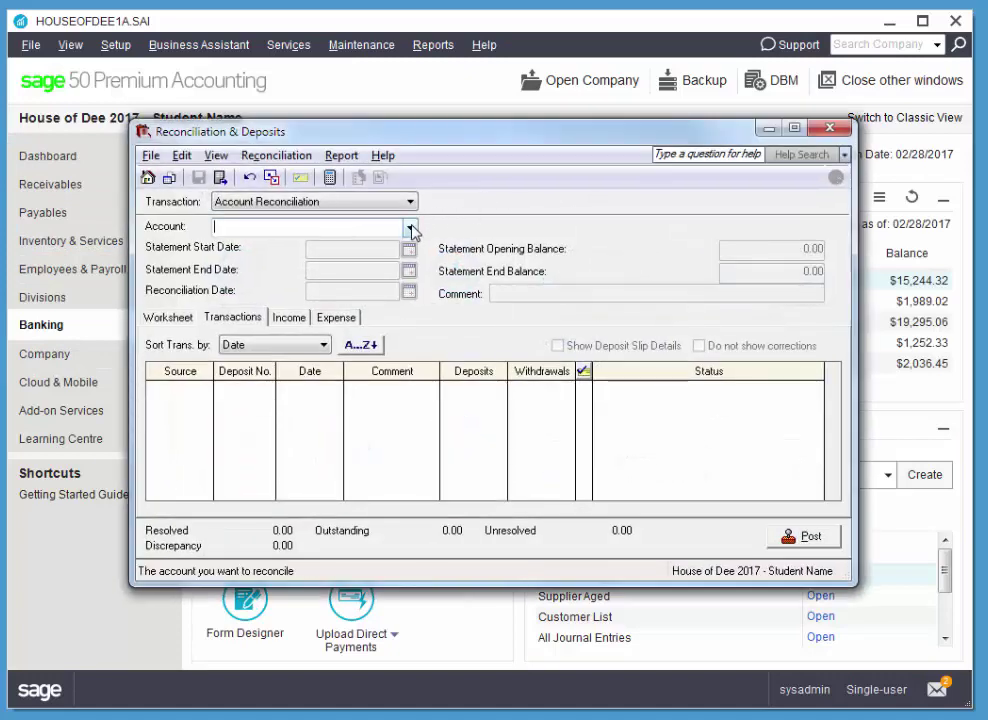
pyautogui.click(410, 228)
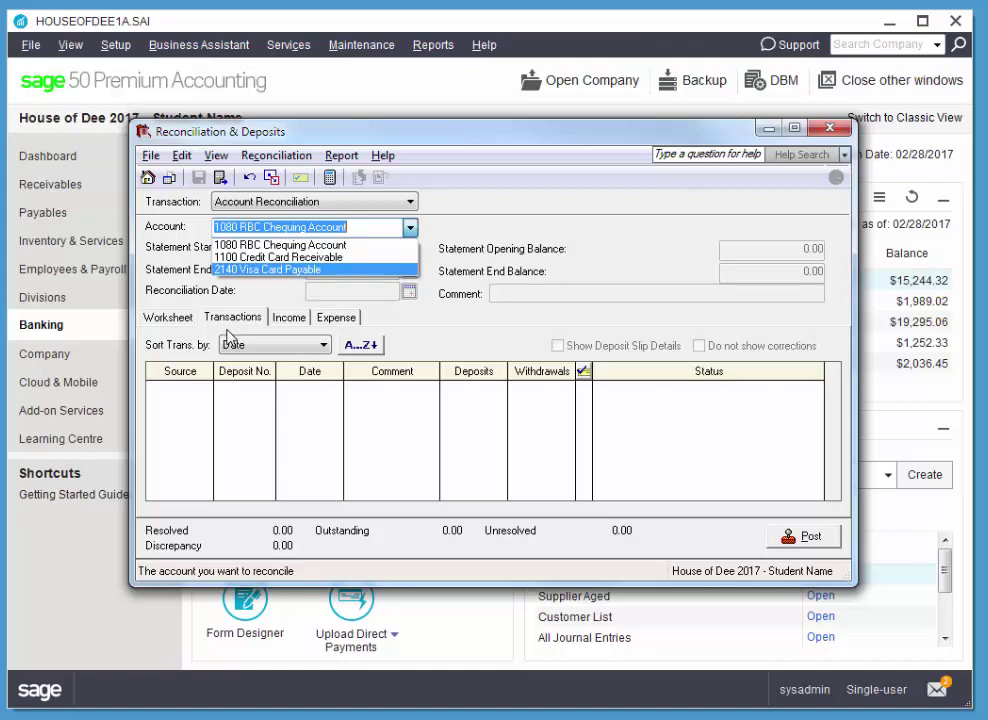
pyautogui.click(232, 269)
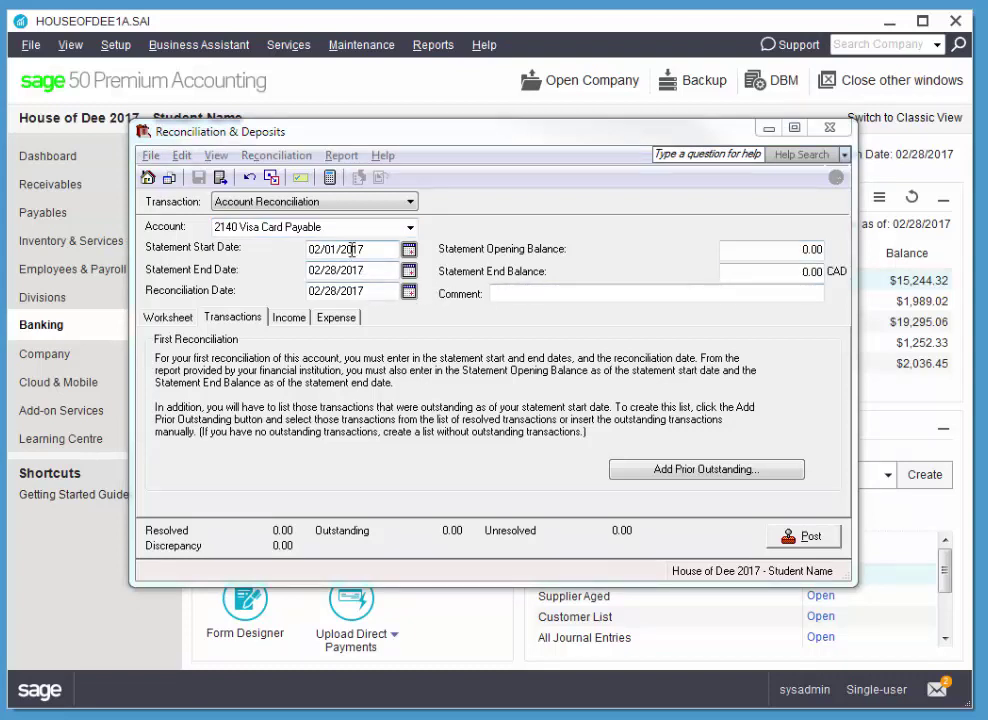
pyautogui.click(339, 253)
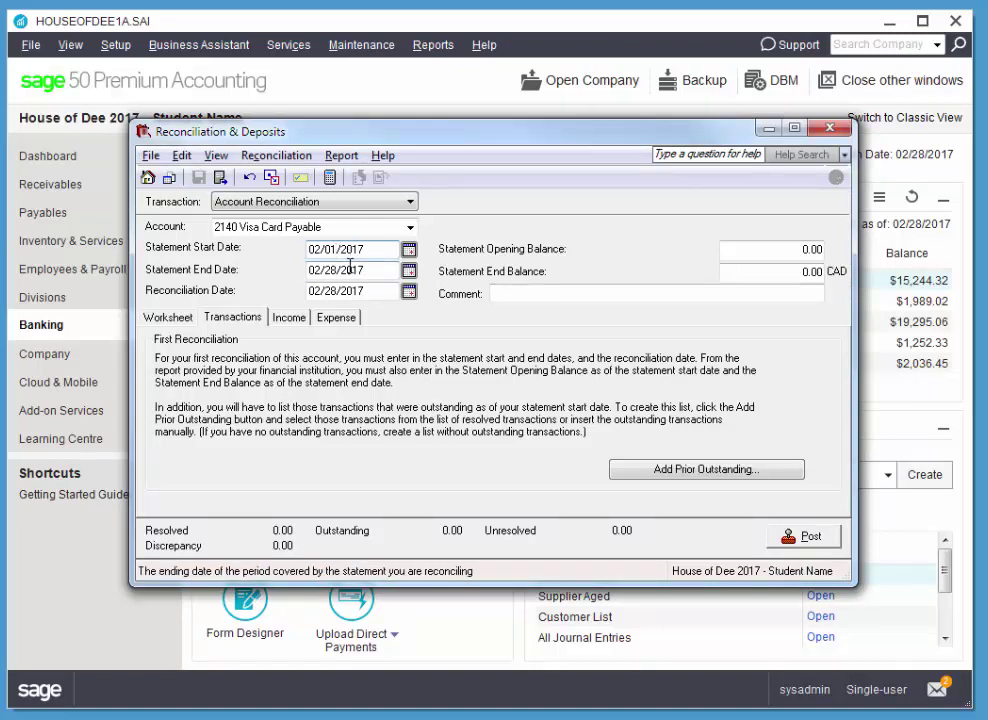
pyautogui.click(349, 268)
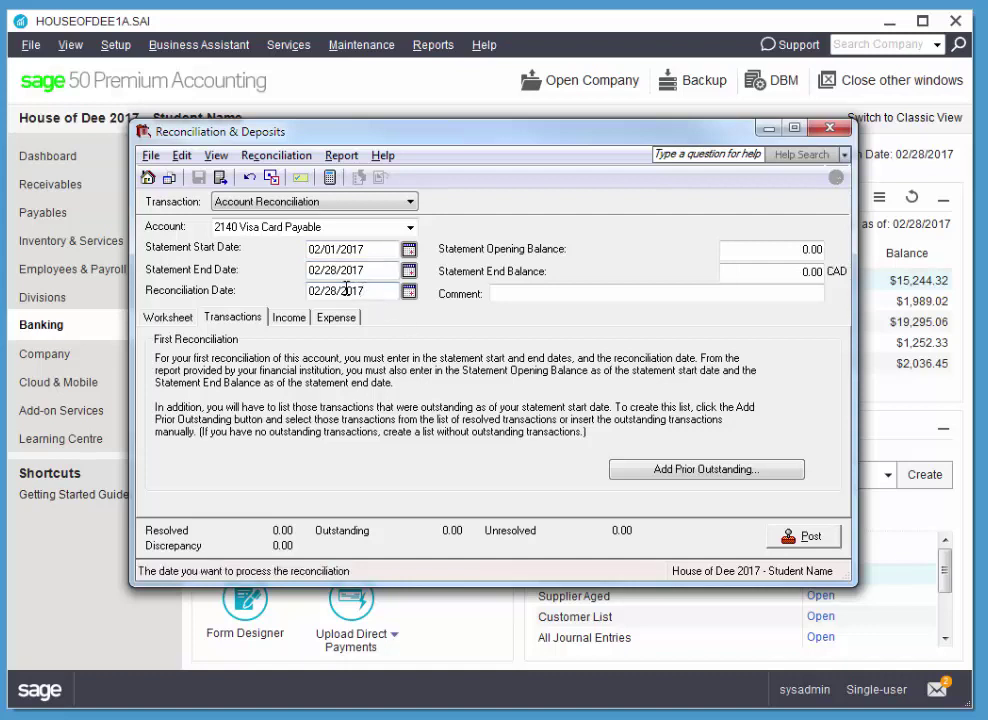
# Step: Set the statement end balance to 2,080.45 and enter the comment "Visa Reconciliation Feb 2017"
pyautogui.click(812, 271)
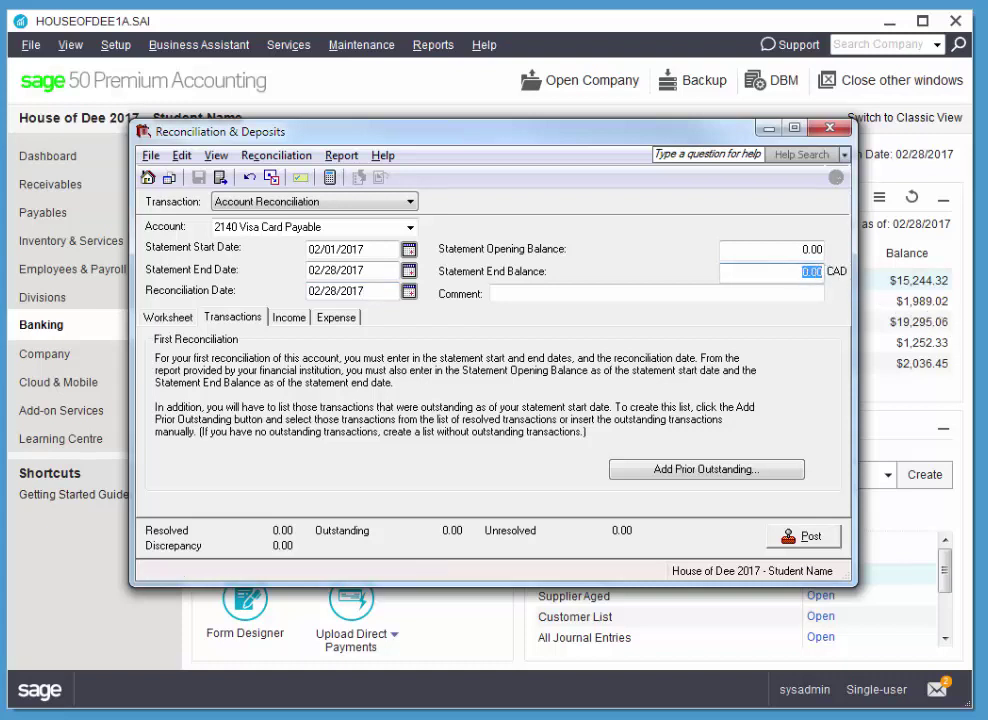
pyautogui.write('20')
pyautogui.write('80.5')
pyautogui.write('5')
pyautogui.press('Tab')
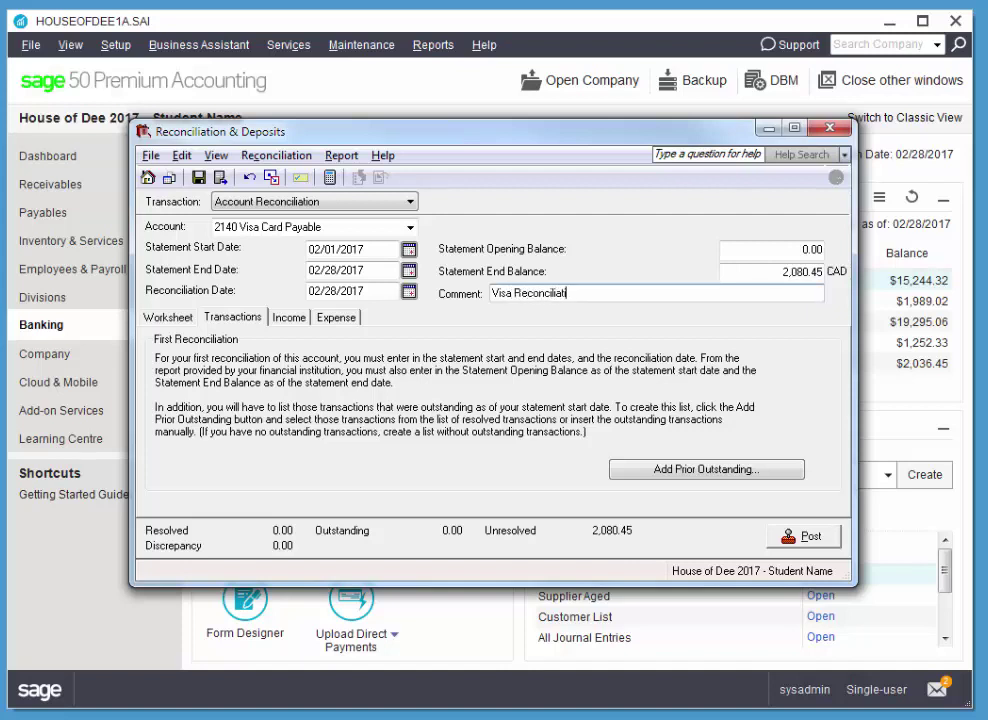
pyautogui.write('Feb 2017')
# Step: Save the journal changes, create an empty prior outstanding list, and mark the Toronto Sun and Eureka Furniture transactions as cleared
pyautogui.click(699, 474)
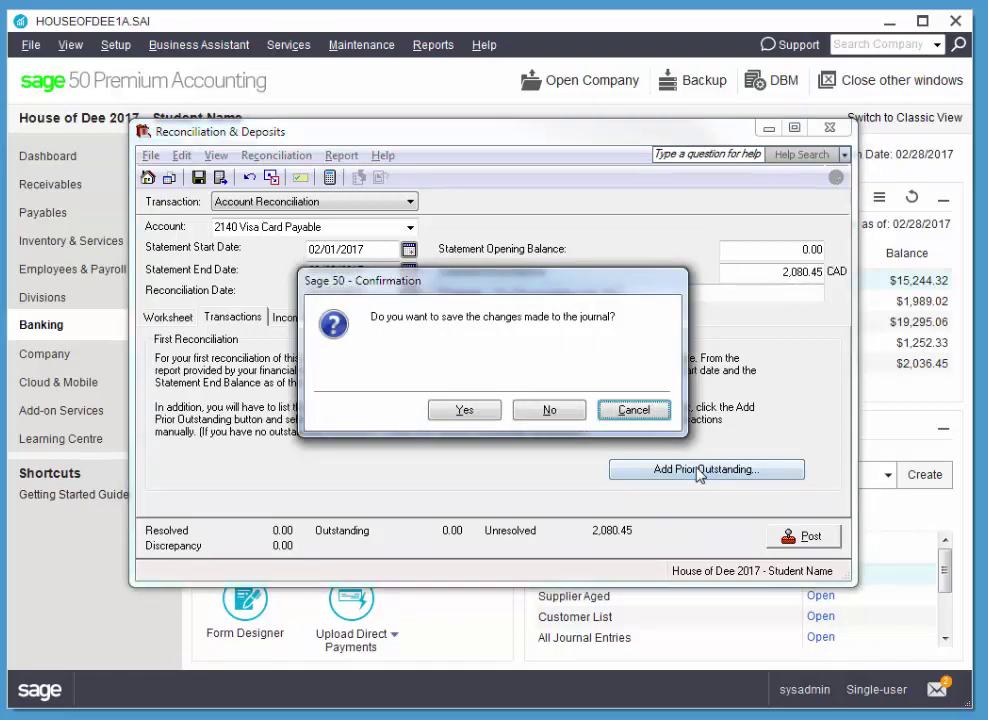
pyautogui.click(490, 416)
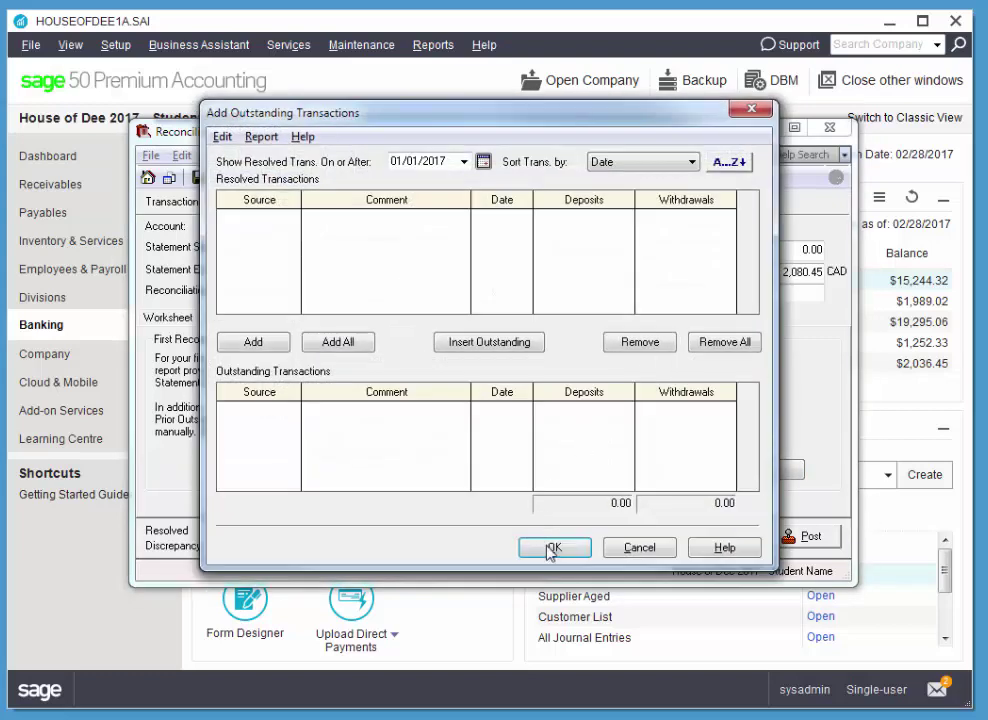
pyautogui.click(553, 548)
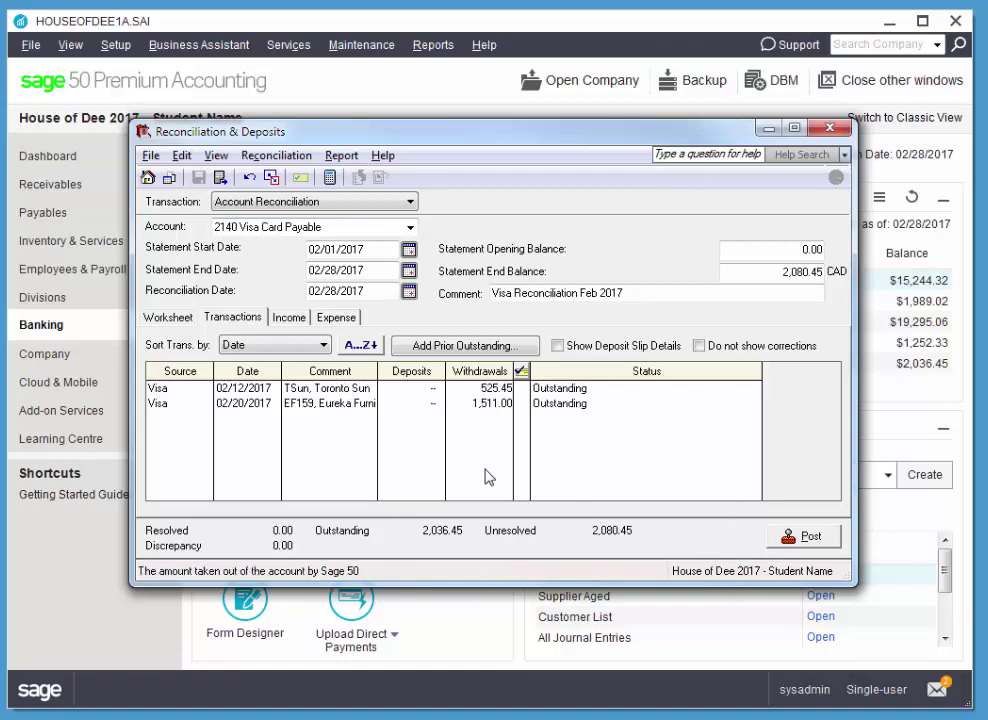
pyautogui.click(524, 389)
pyautogui.click(523, 404)
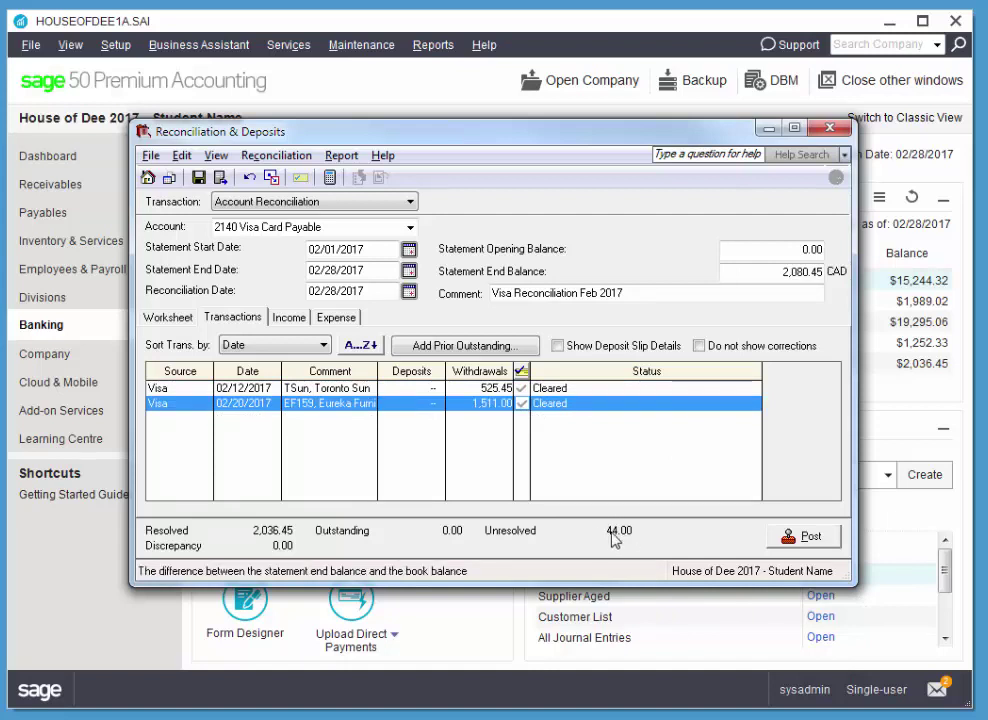
# Step: Record a Bank Charges reconciliation expense with source number stmt and an amount of 44.00
pyautogui.click(321, 319)
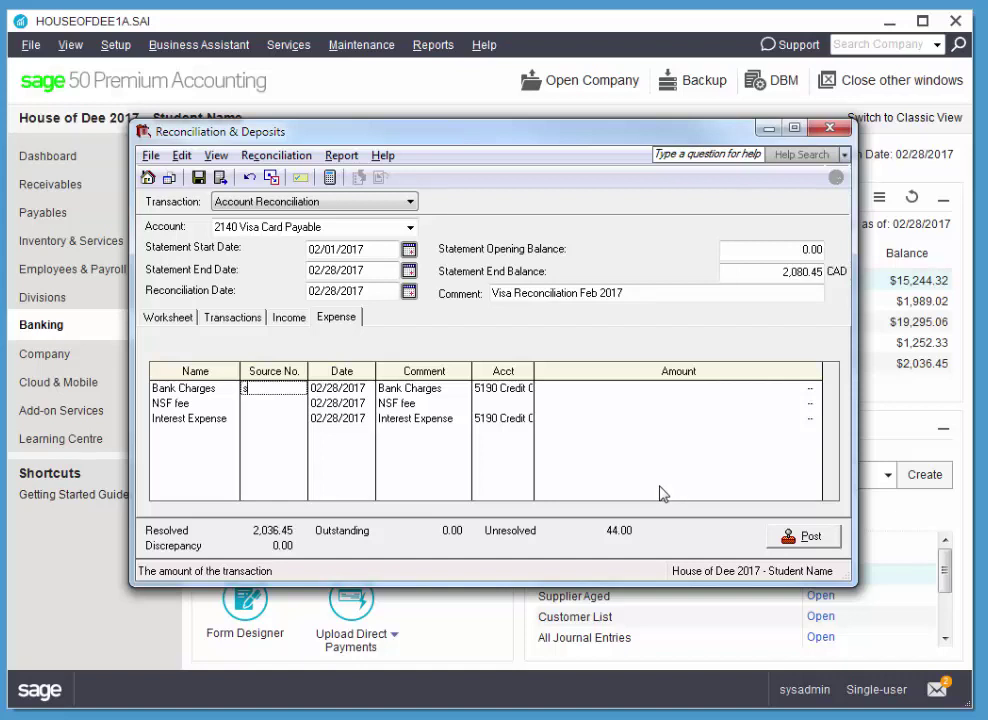
pyautogui.write('stmt')
pyautogui.press('Tab')
pyautogui.press('Tab')
pyautogui.press('Tab')
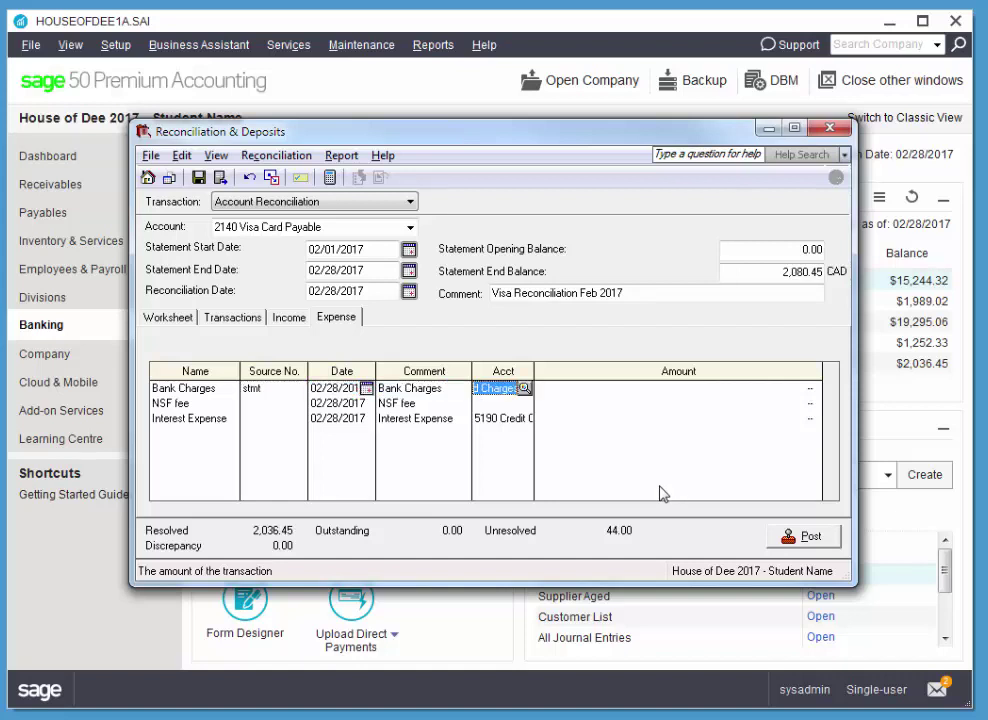
pyautogui.press('Tab')
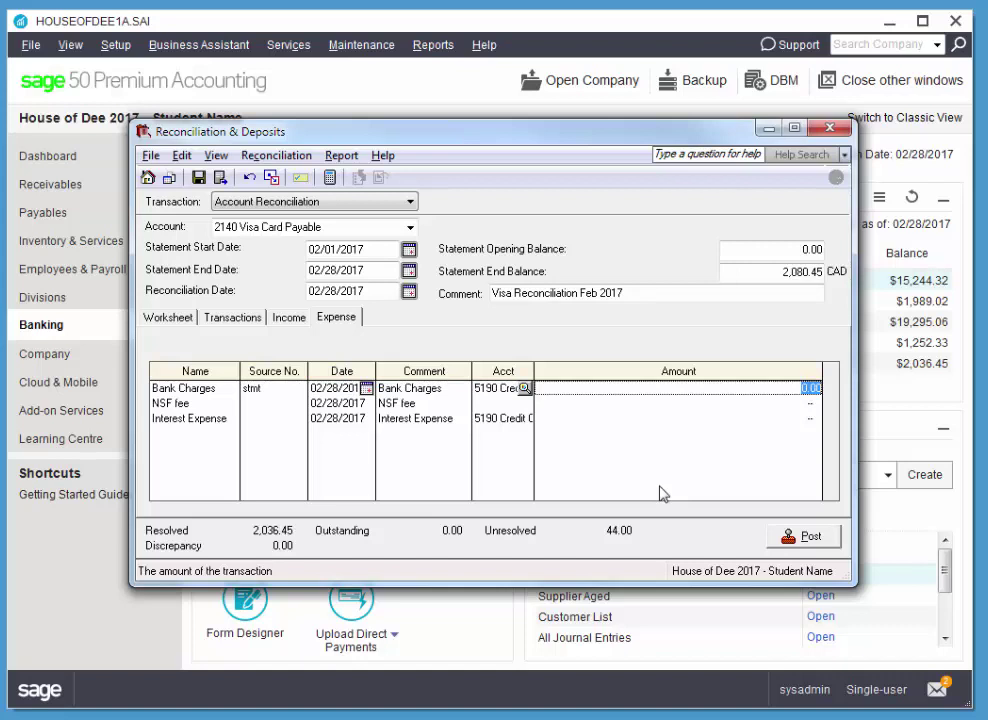
pyautogui.write('44')
pyautogui.press('Tab')
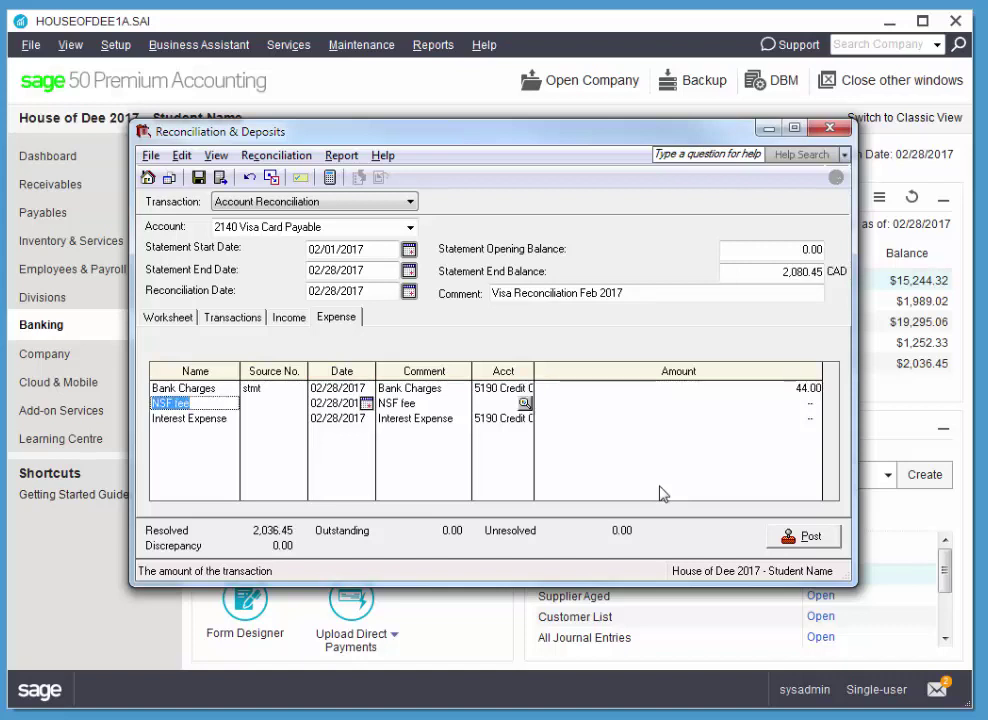
# Step: Display the account reconciliation journal entry, fit its window on screen to review the debits and credits, and close it
pyautogui.click(342, 158)
pyautogui.click(357, 177)
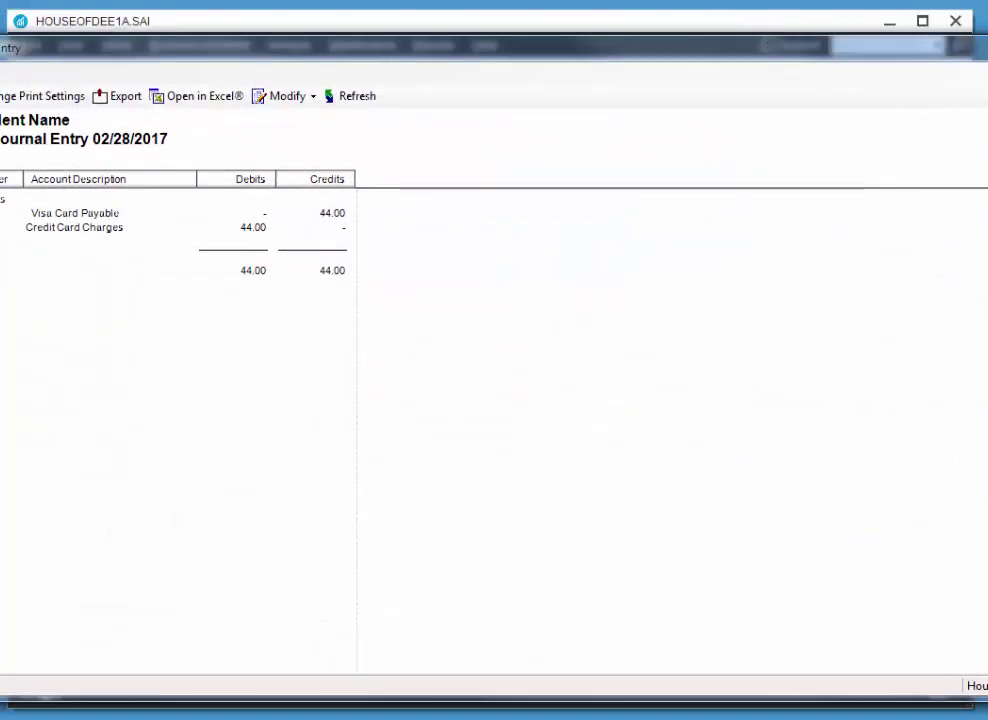
pyautogui.moveTo(0, 254); pyautogui.dragTo(55, 254)
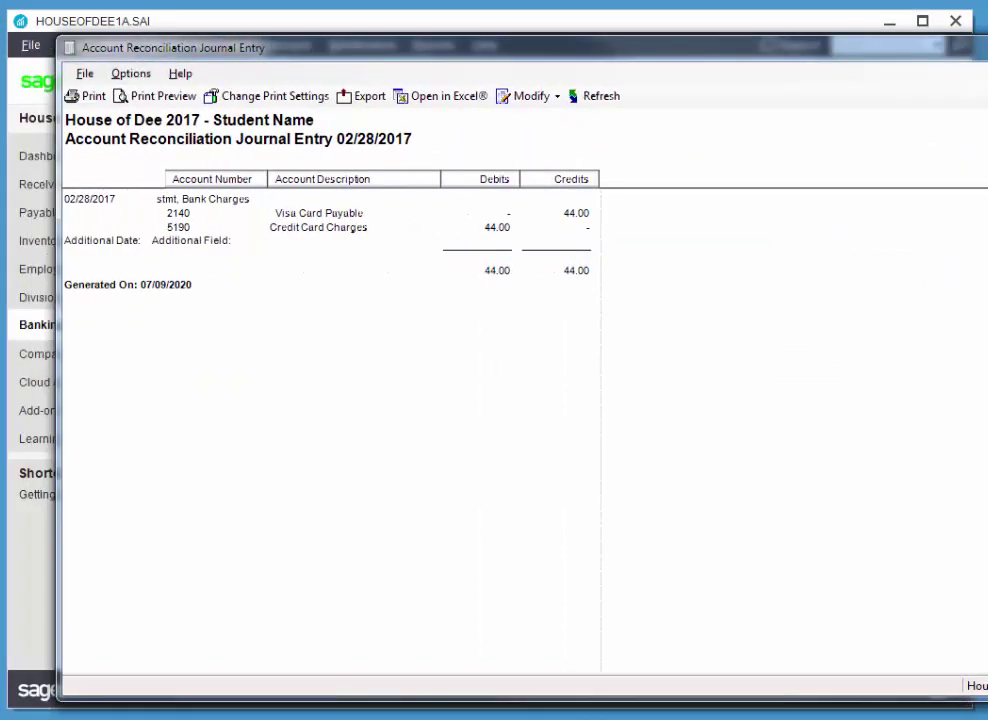
pyautogui.moveTo(987, 387); pyautogui.dragTo(955, 393)
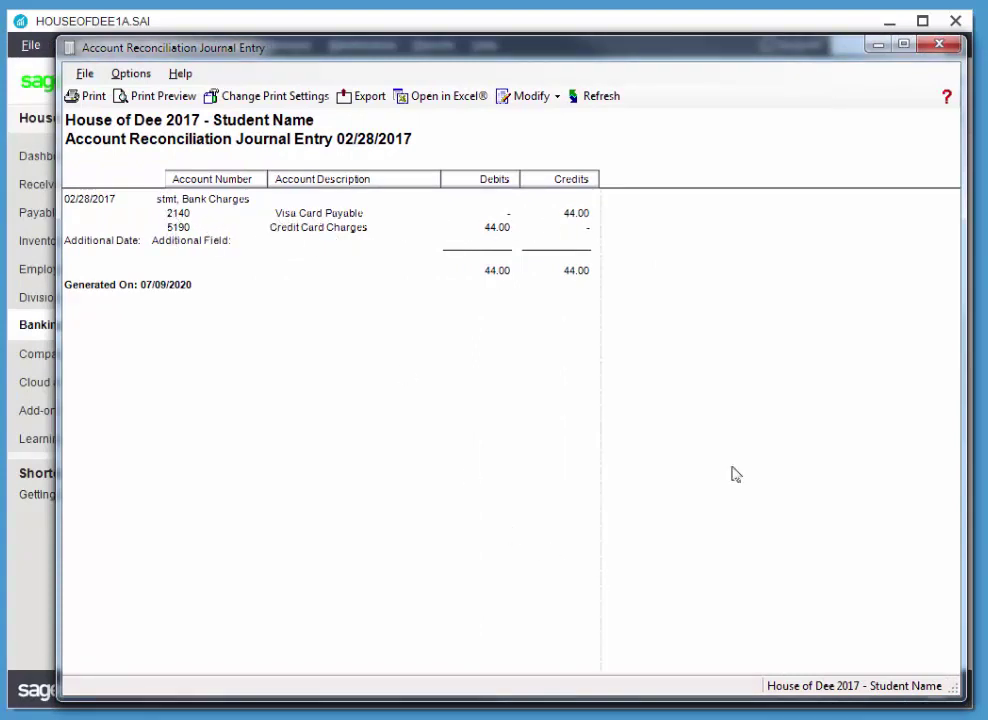
pyautogui.click(935, 44)
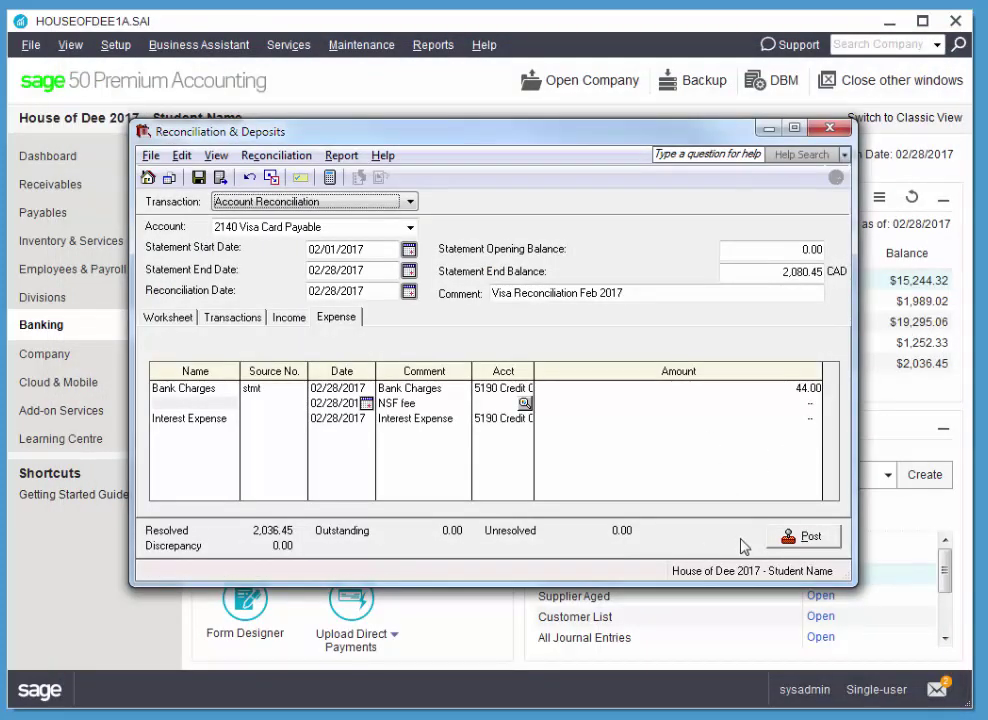
# Step: Post the Visa Card Payable reconciliation and choose 1100 Credit Card Receivable as the account to reconcile
pyautogui.click(809, 538)
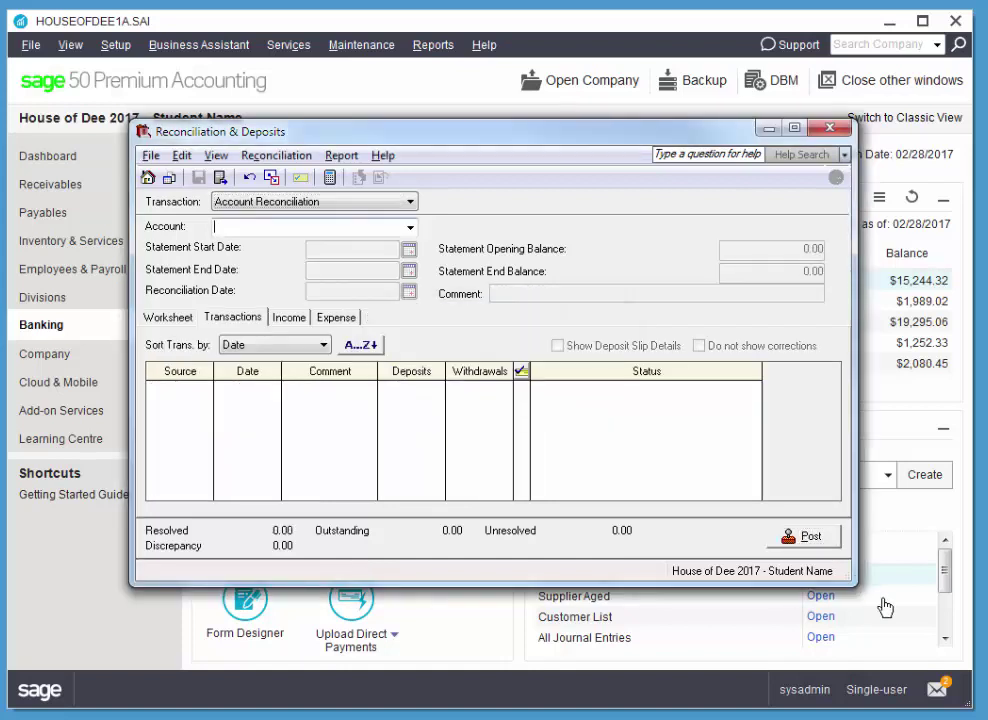
pyautogui.click(410, 228)
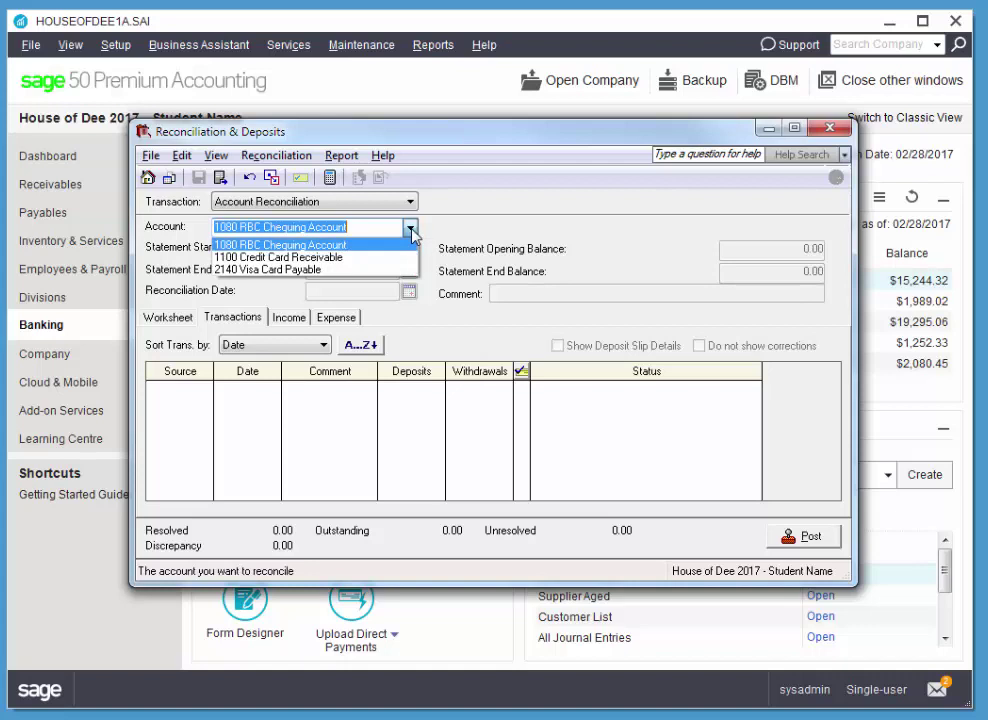
pyautogui.click(386, 248)
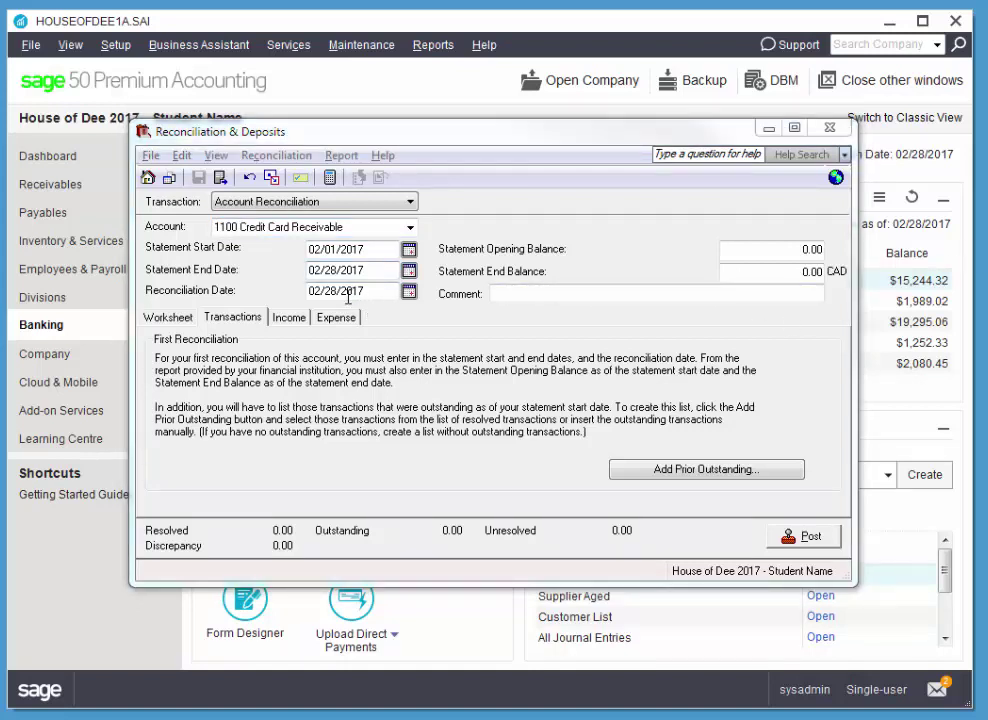
# Step: Set the statement end balance to 1,956.49 and enter the comment "CC reconciliation Feb 2017"
pyautogui.click(807, 271)
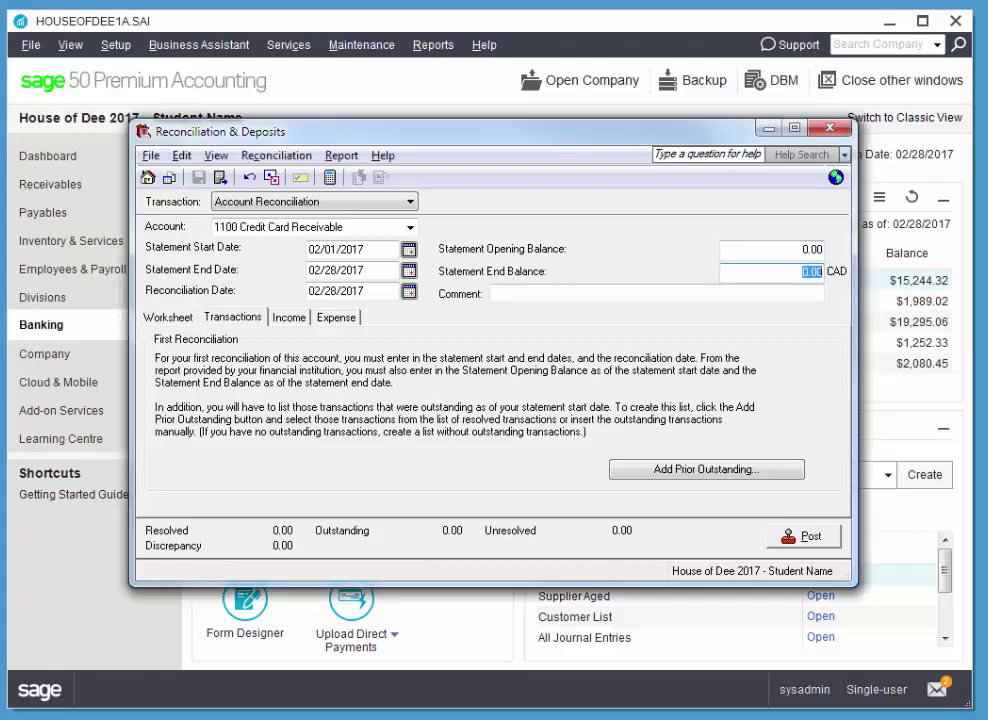
pyautogui.write('1,956.49')
pyautogui.press('Tab')
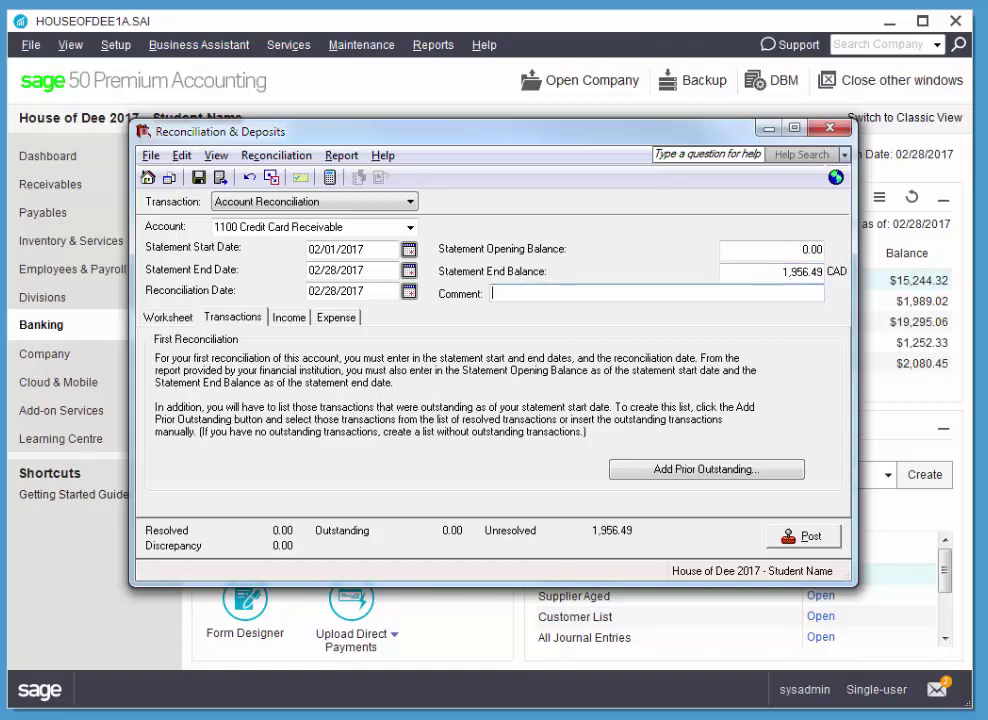
pyautogui.write('CC reconciliation Feb 2017')
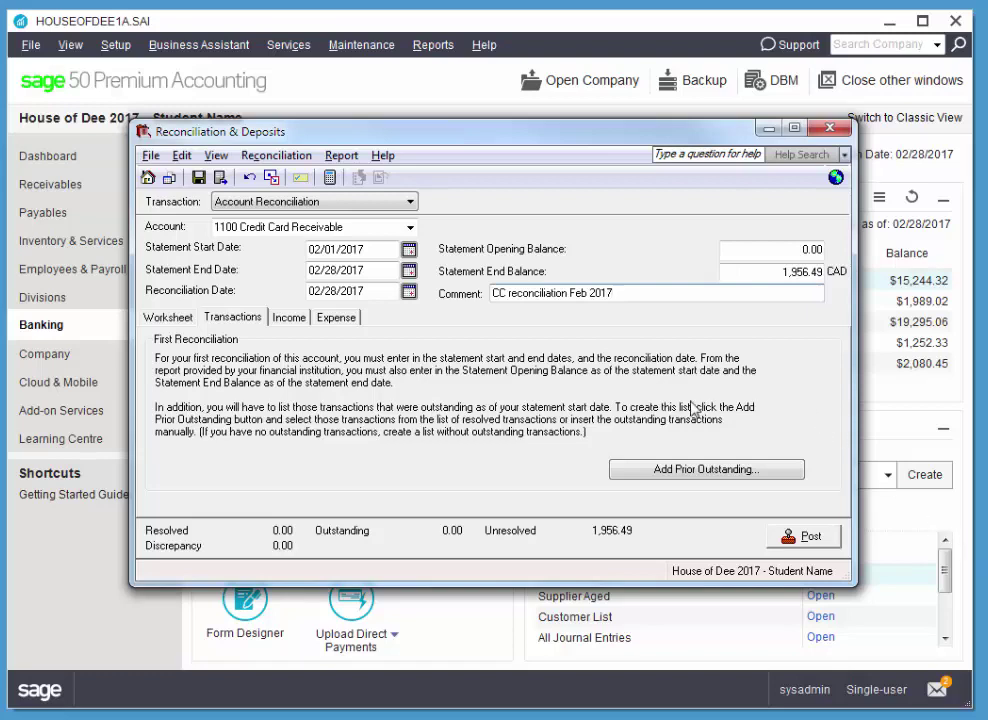
# Step: Create an empty prior outstanding list, saving the journal changes, and mark the Visa and MasterCard deposits as cleared
pyautogui.click(703, 472)
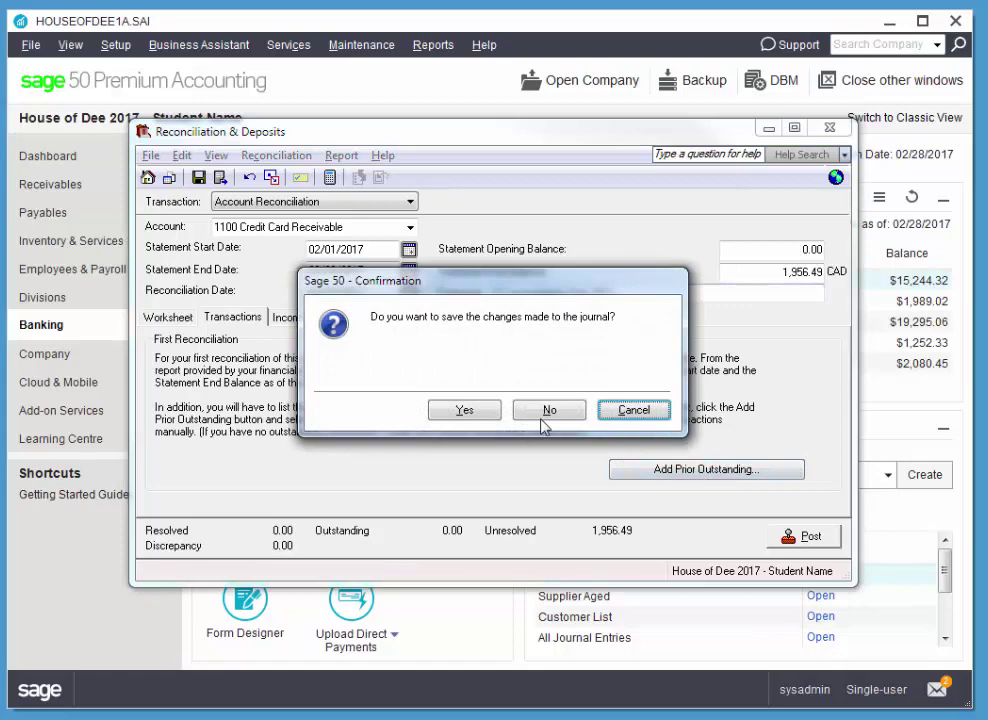
pyautogui.click(470, 414)
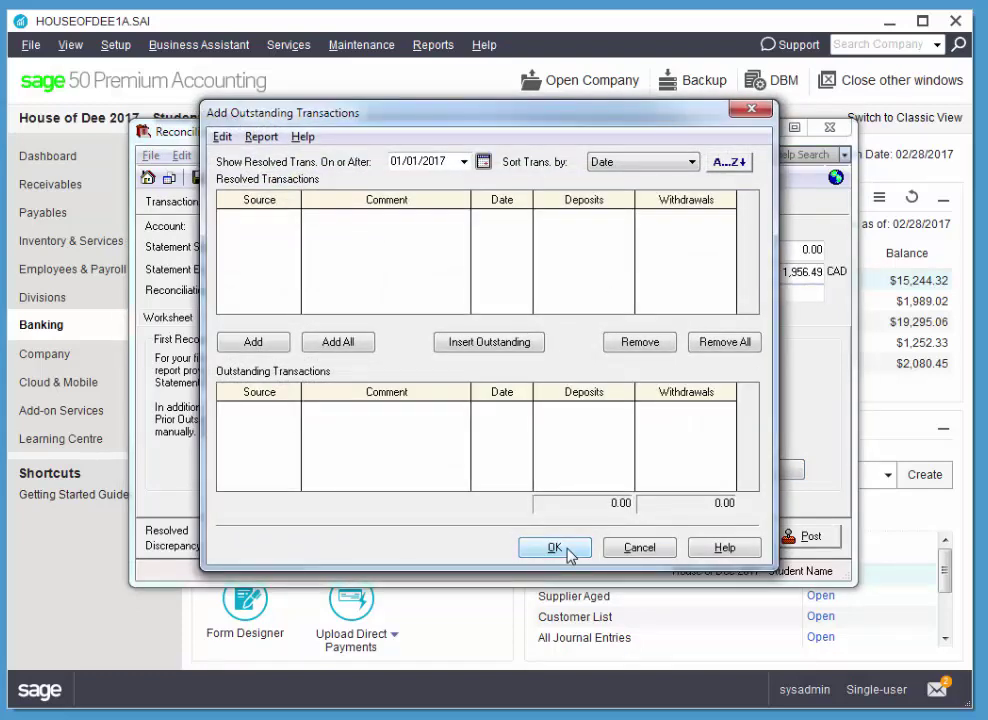
pyautogui.click(628, 548)
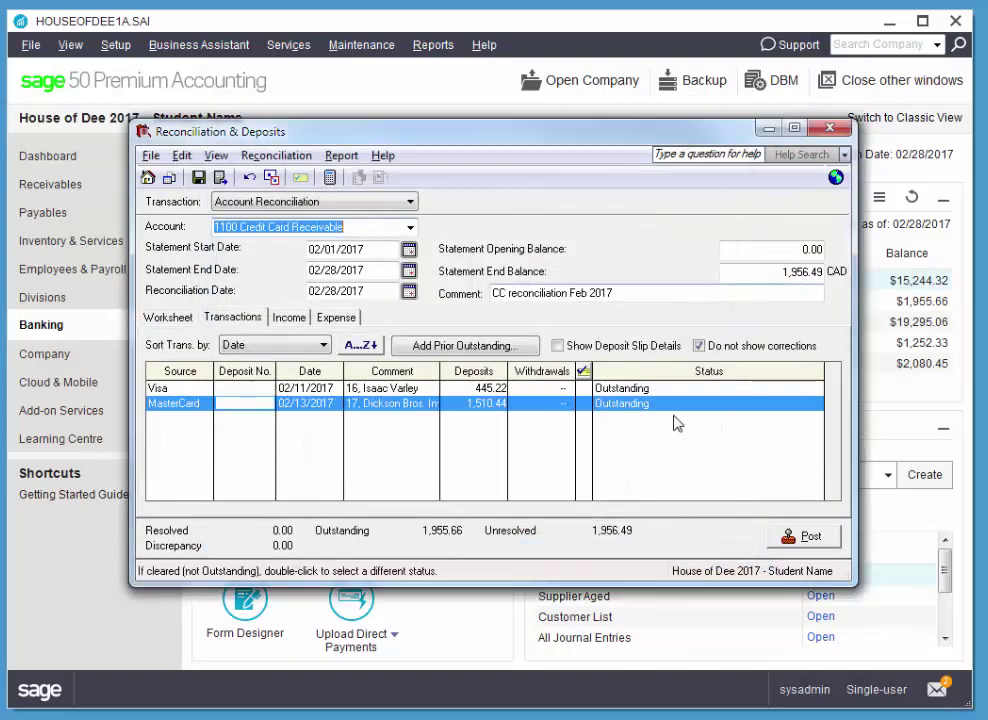
pyautogui.click(584, 389)
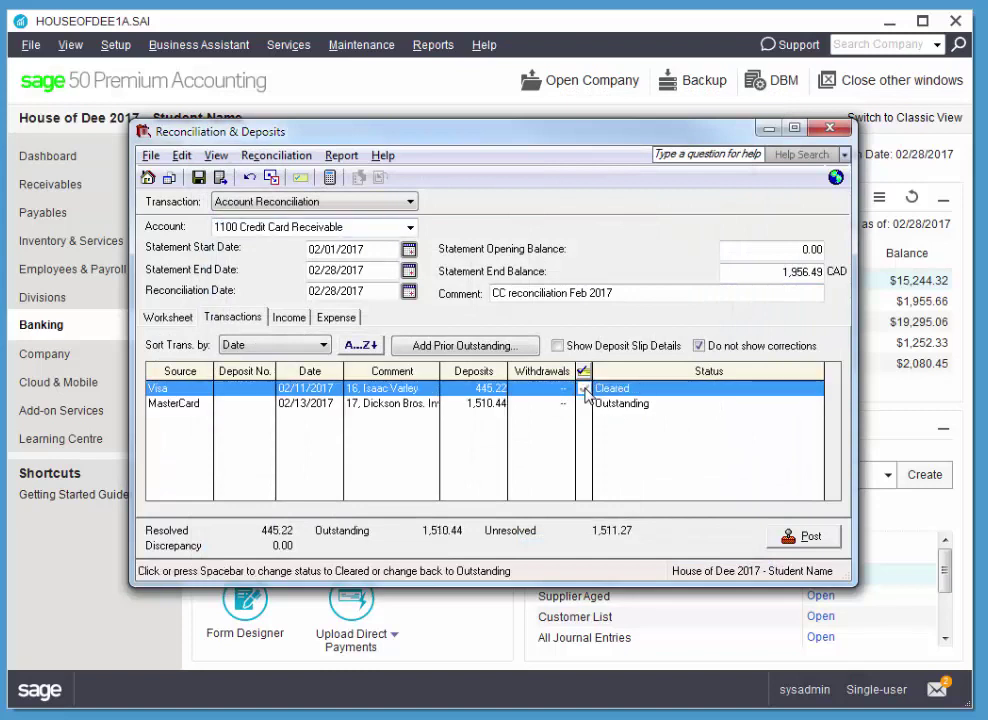
pyautogui.click(584, 404)
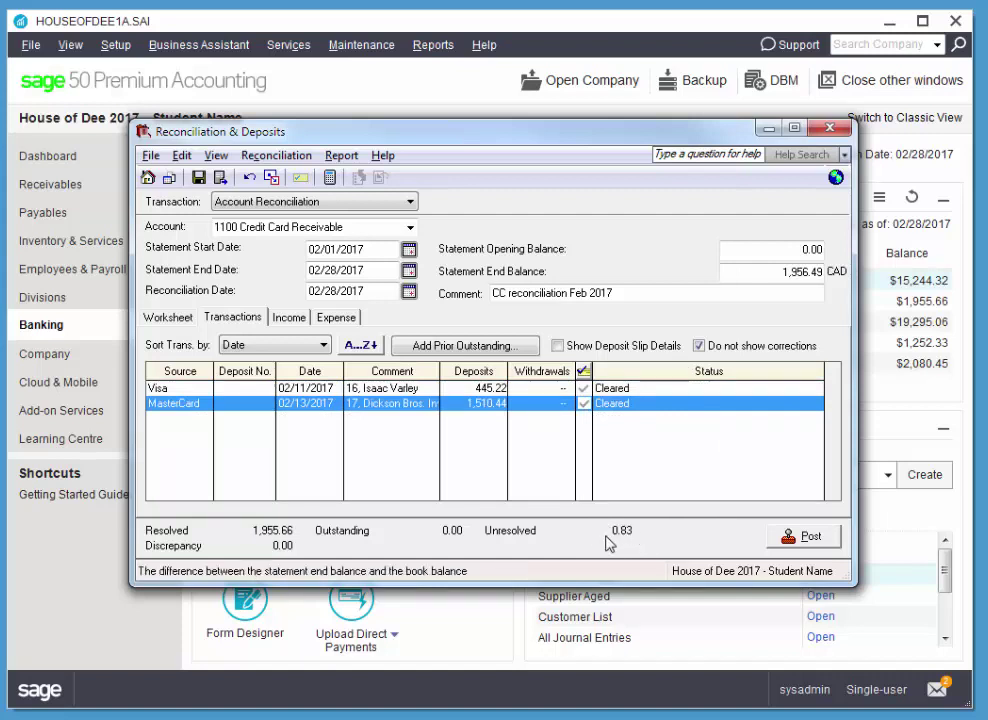
# Step: Record Interest Income of 0.83 with source number CC stmt, then post the Credit Card Receivable reconciliation and close the journal
pyautogui.click(289, 318)
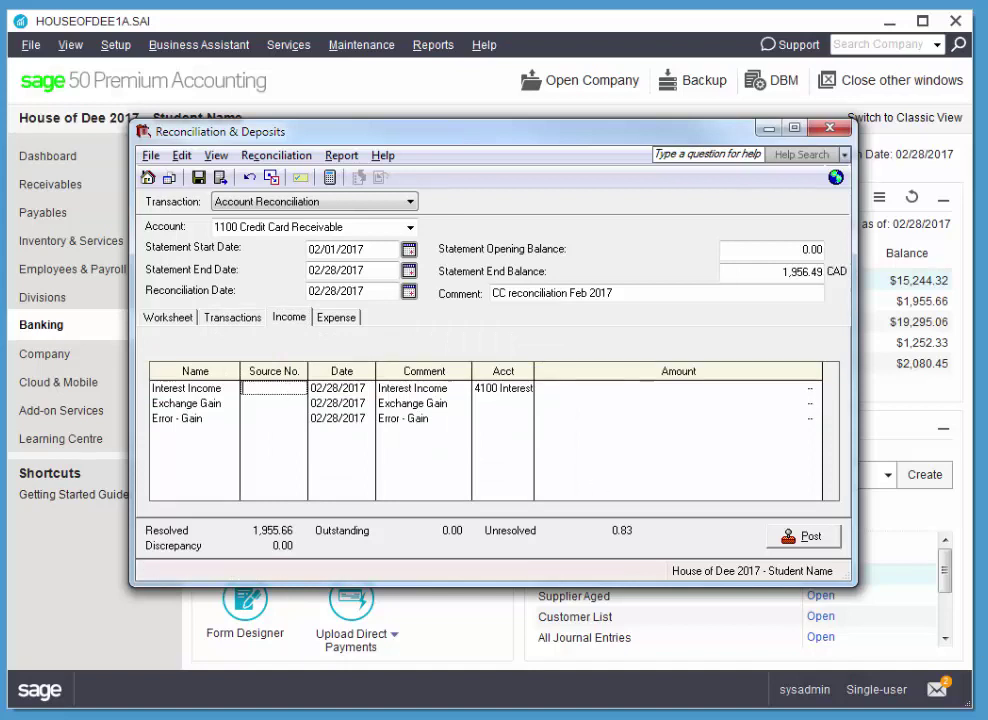
pyautogui.write('CC stmt')
pyautogui.press('Tab')
pyautogui.press('Tab')
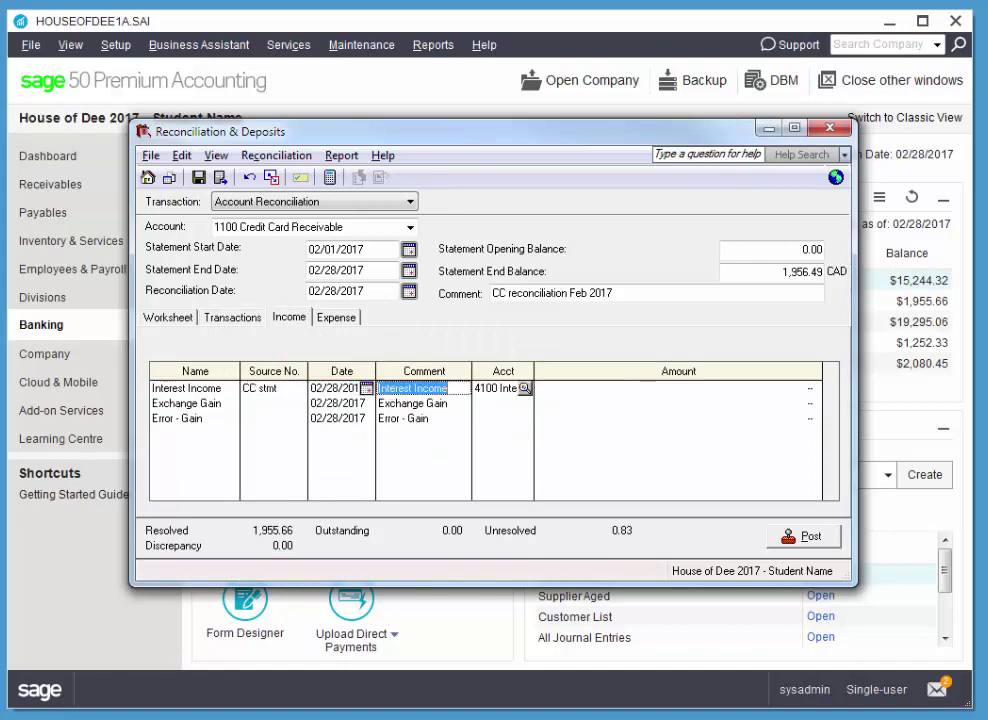
pyautogui.press('Tab')
pyautogui.press('Tab')
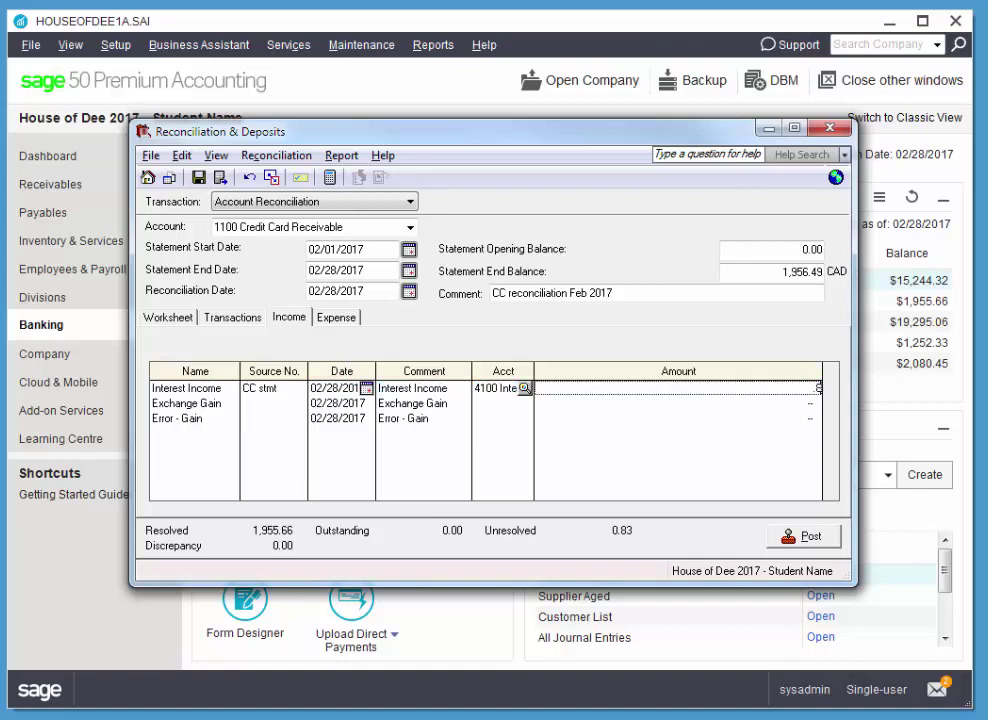
pyautogui.press('Tab')
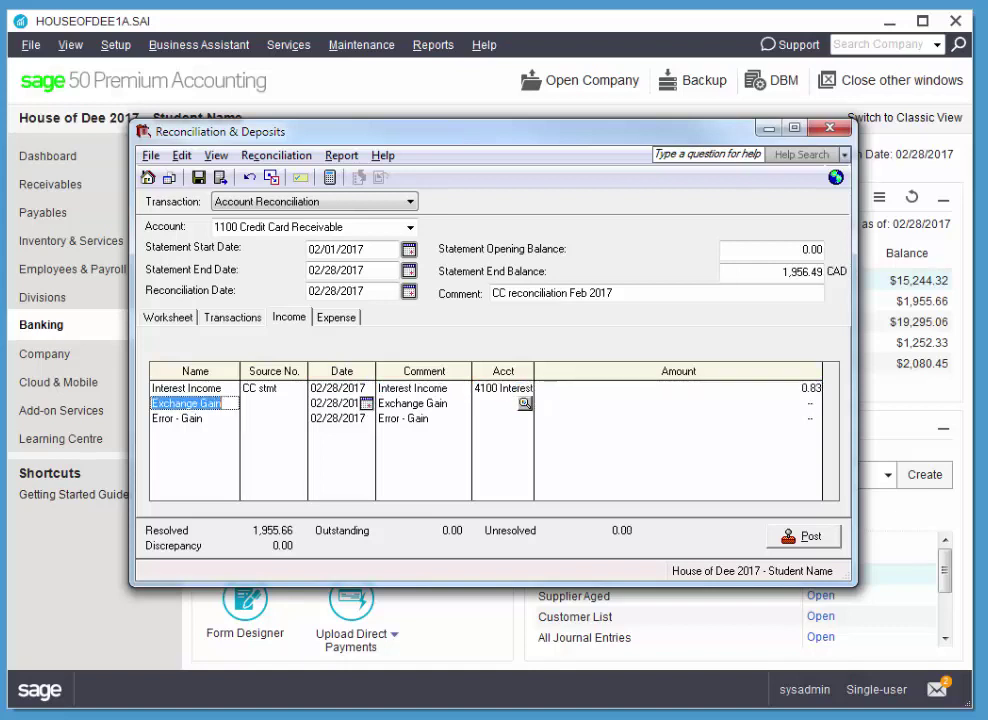
pyautogui.click(805, 536)
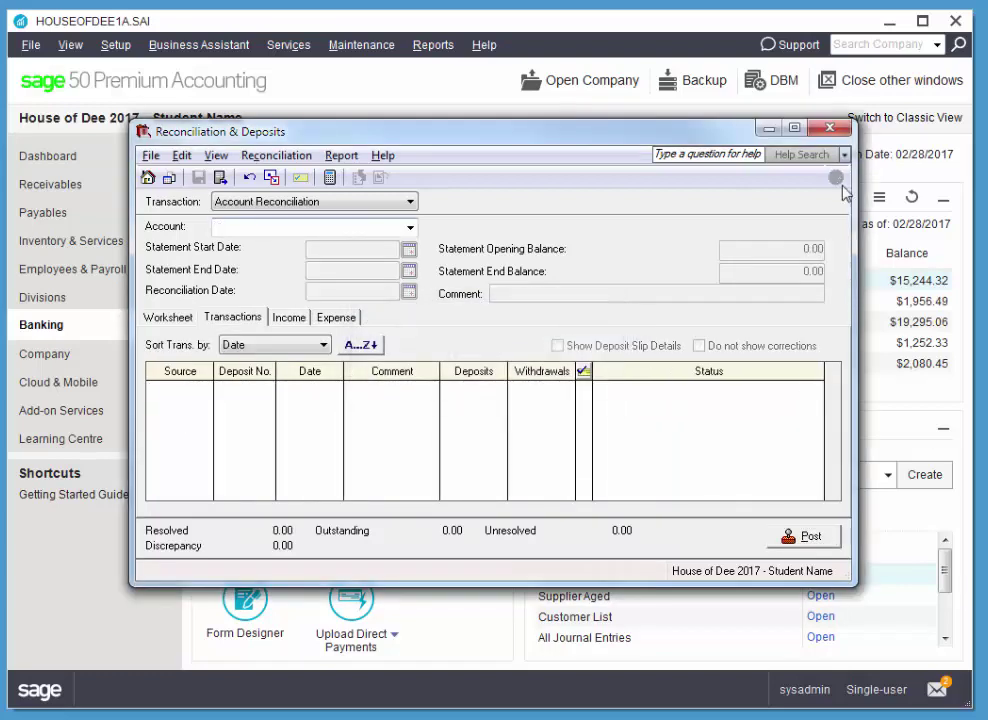
pyautogui.click(829, 127)
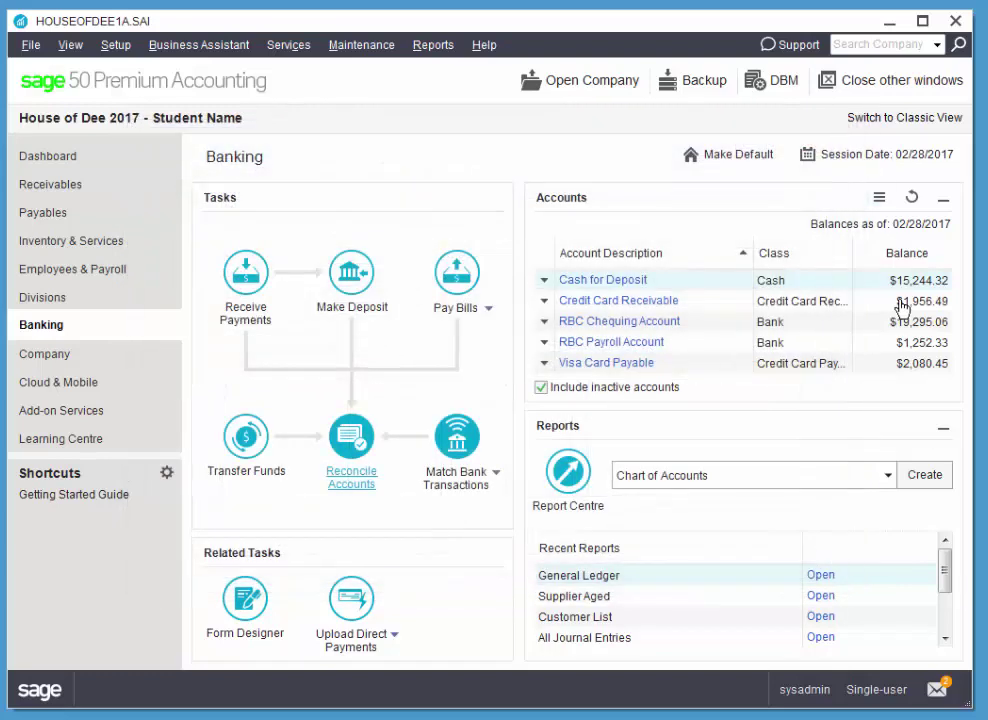